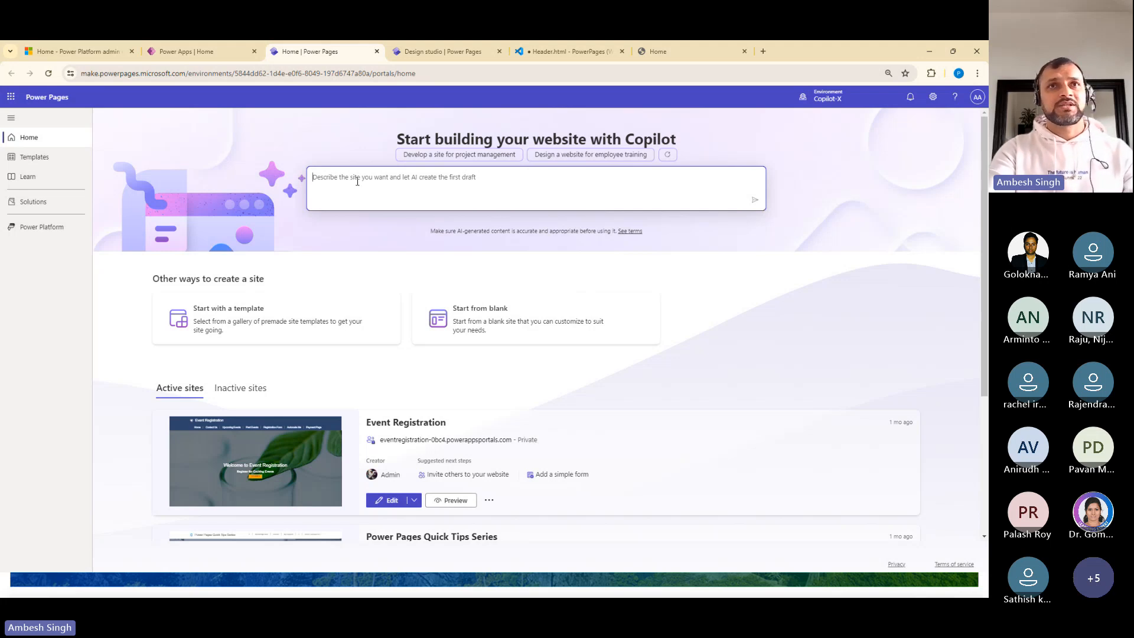
Have Copilot generate a site from the description "Create a website for Power Platform Classmates and accept event registartations"
{"action": "left_click", "coordinate": [379, 179]}
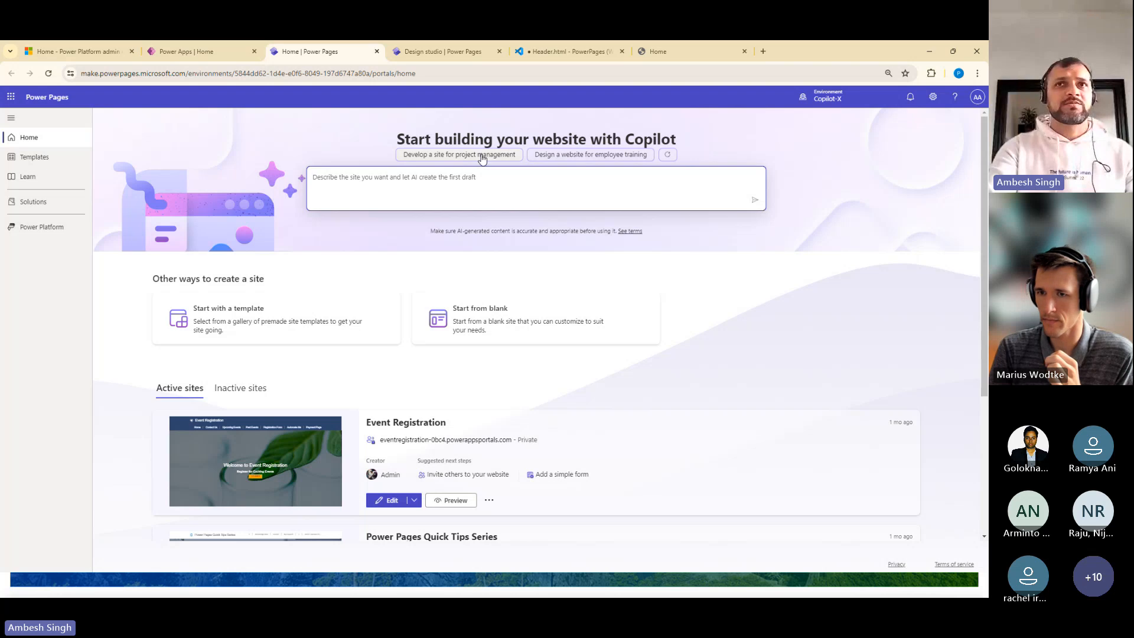
{"action": "left_click", "coordinate": [667, 154]}
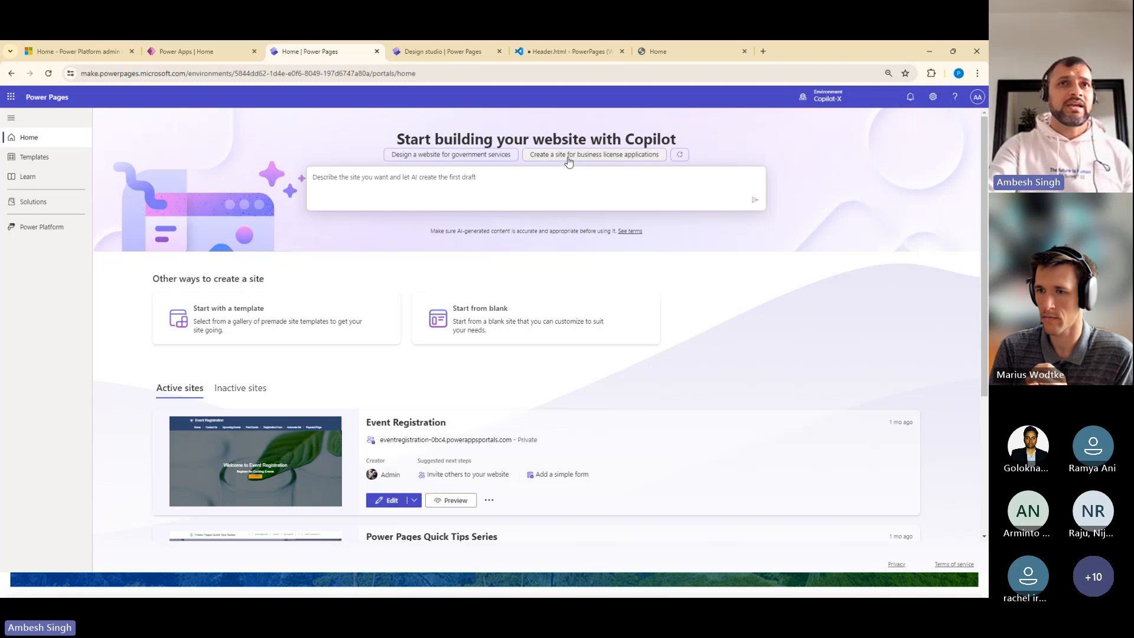
{"action": "left_click", "coordinate": [521, 183]}
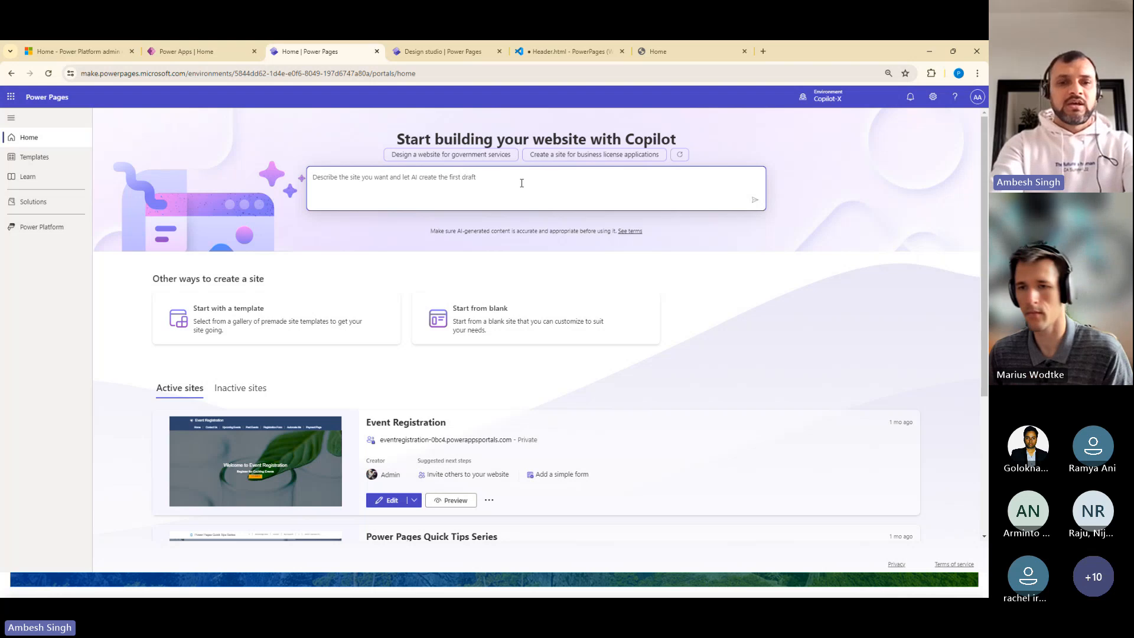
{"action": "type", "text": "Creat"}
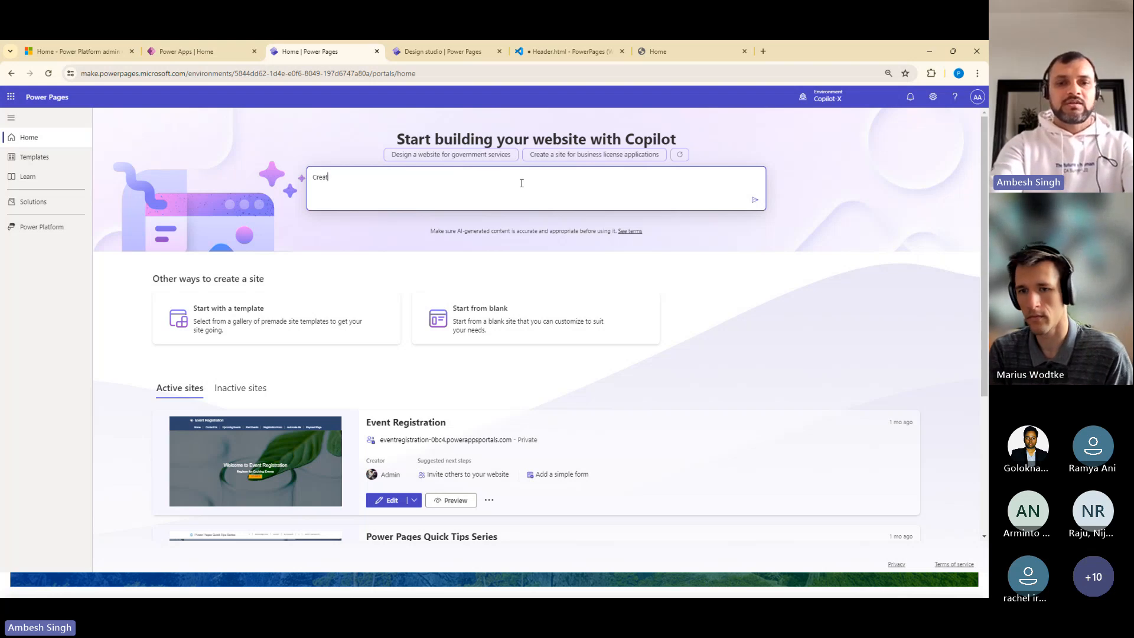
{"action": "type", "text": "e a website"}
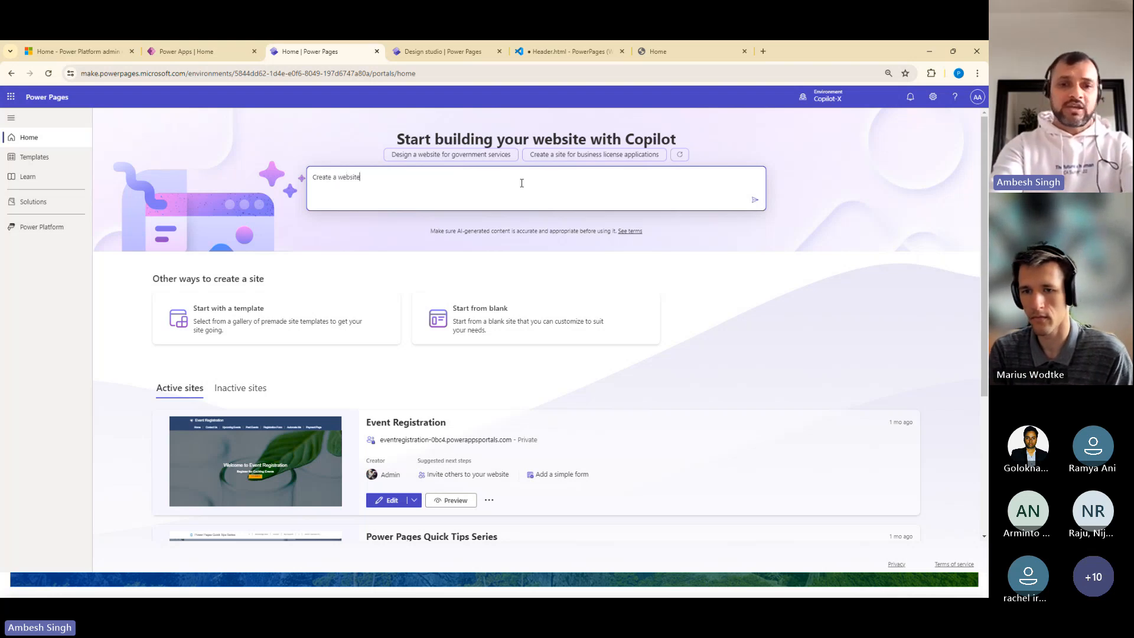
{"action": "type", "text": " for "}
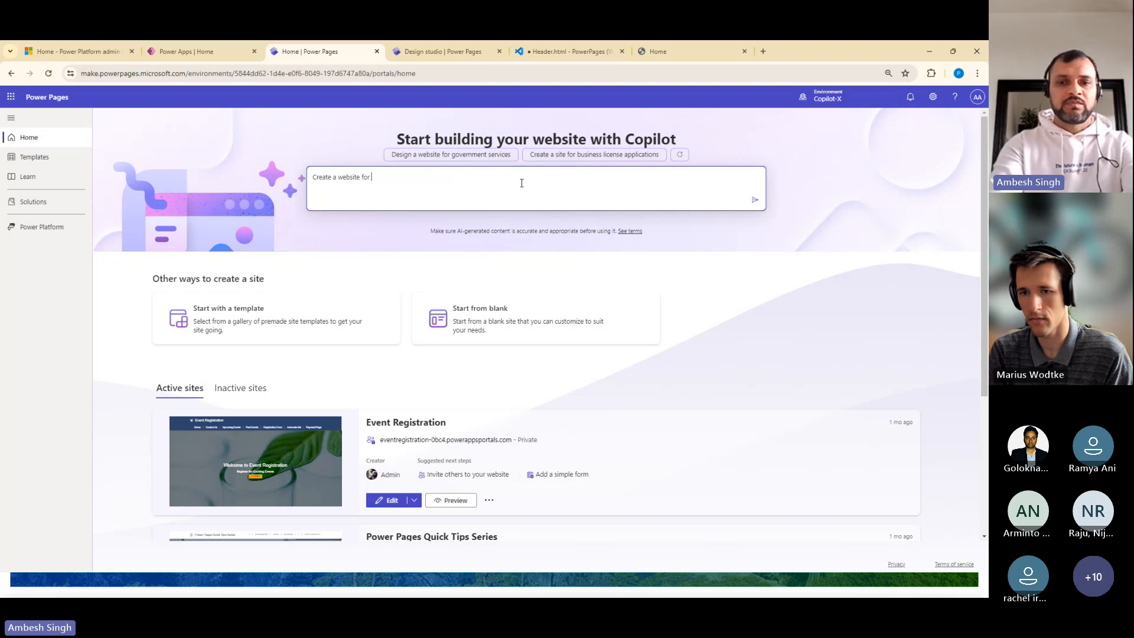
{"action": "type", "text": "Power Platform Classmates"}
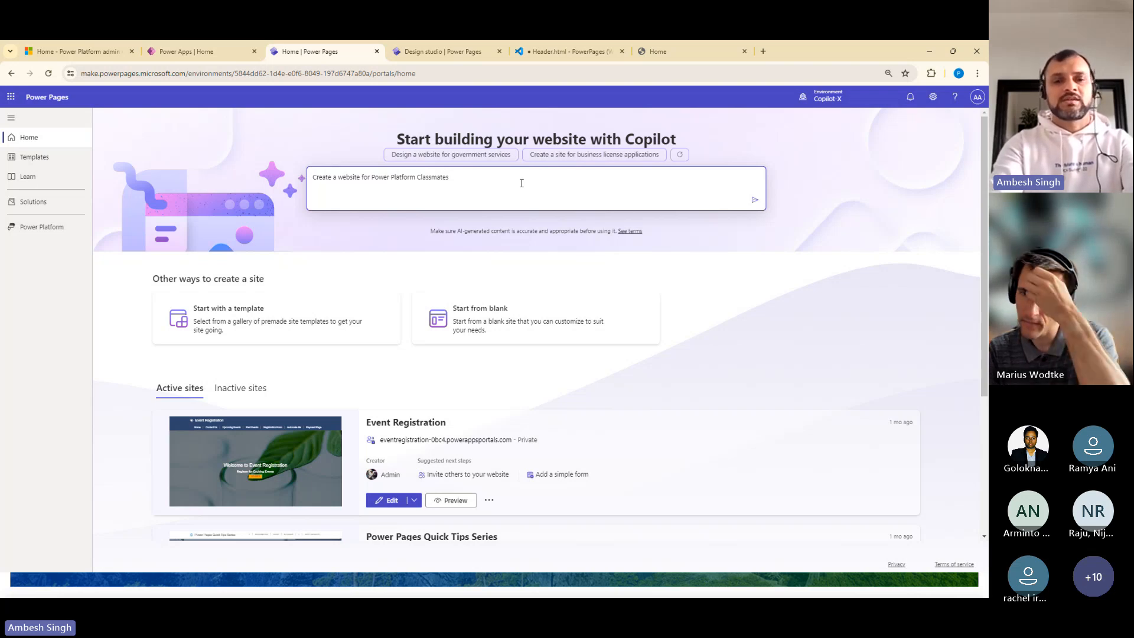
{"action": "type", "text": "and accept"}
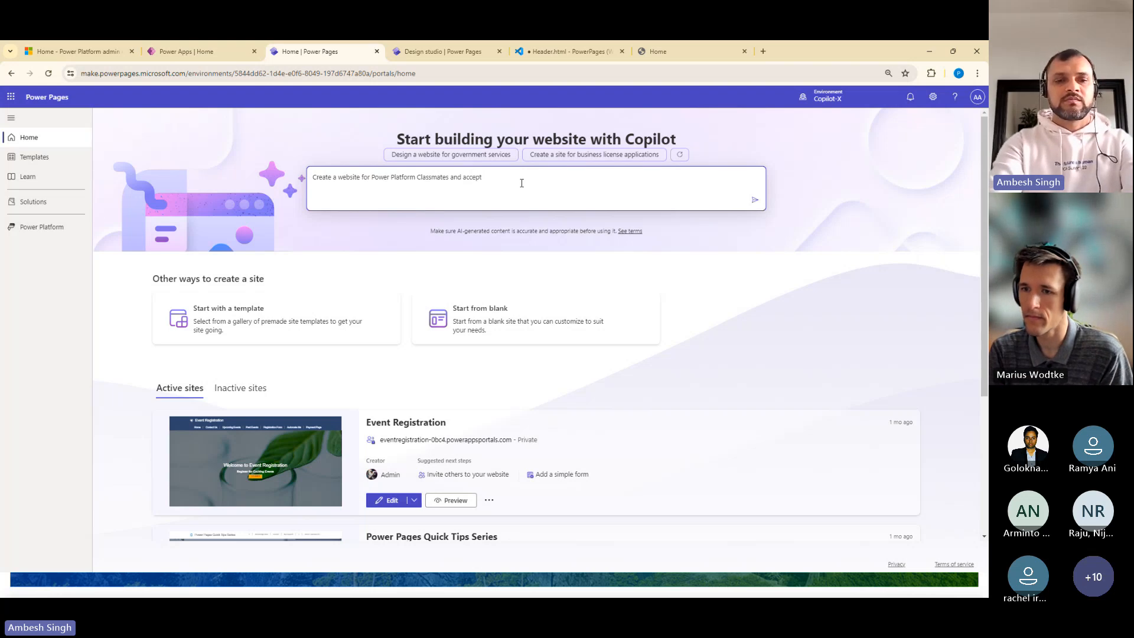
{"action": "type", "text": " event regis"}
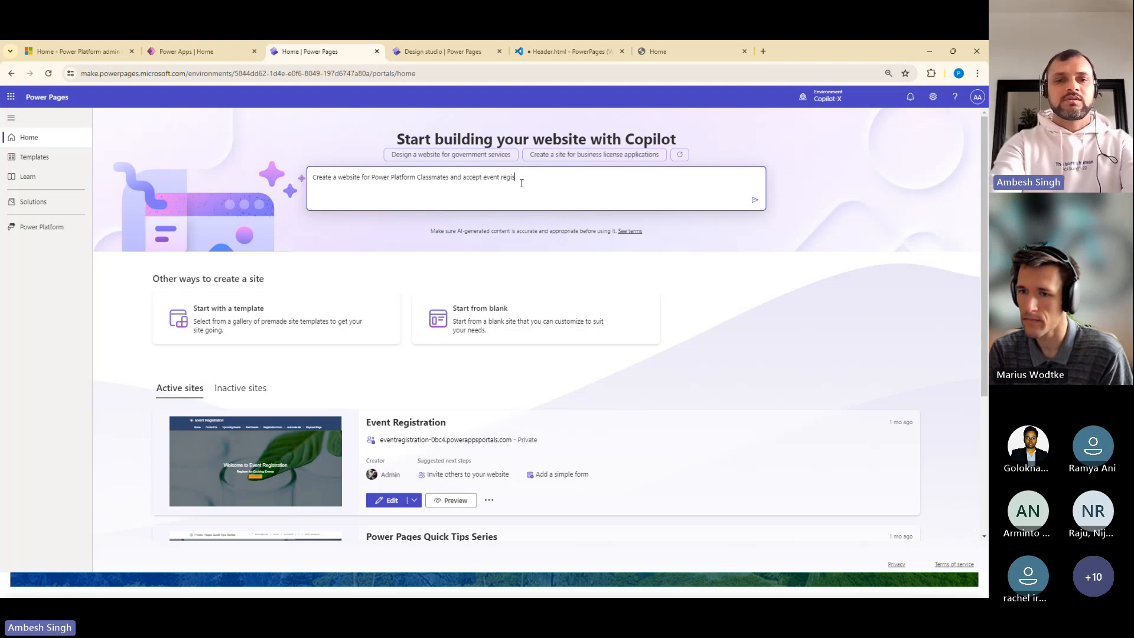
{"action": "type", "text": "tartations"}
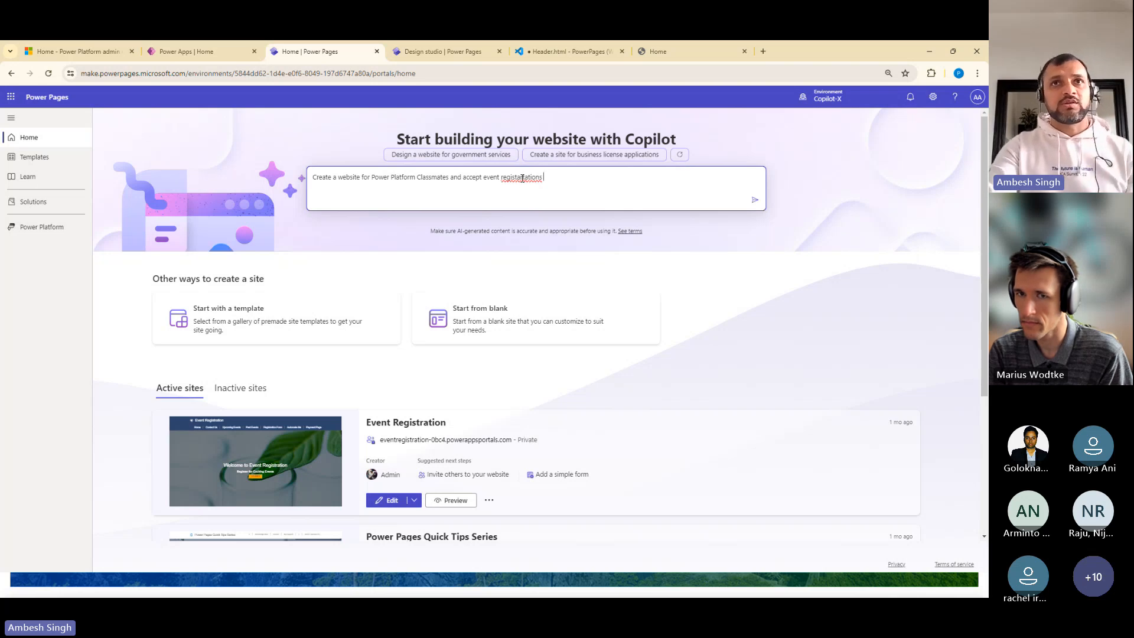
{"action": "key", "text": "Return"}
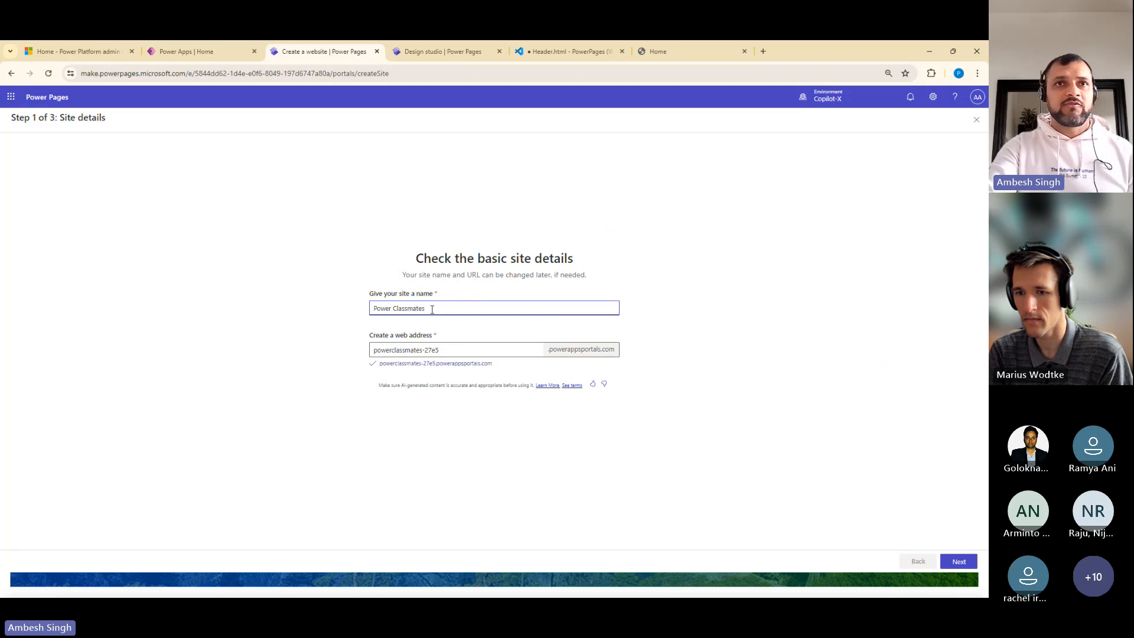
Shorten the new site's web address to powerclassmates by removing the generated suffix
{"action": "left_click_drag", "start_coordinate": [613, 308], "coordinate": [370, 313]}
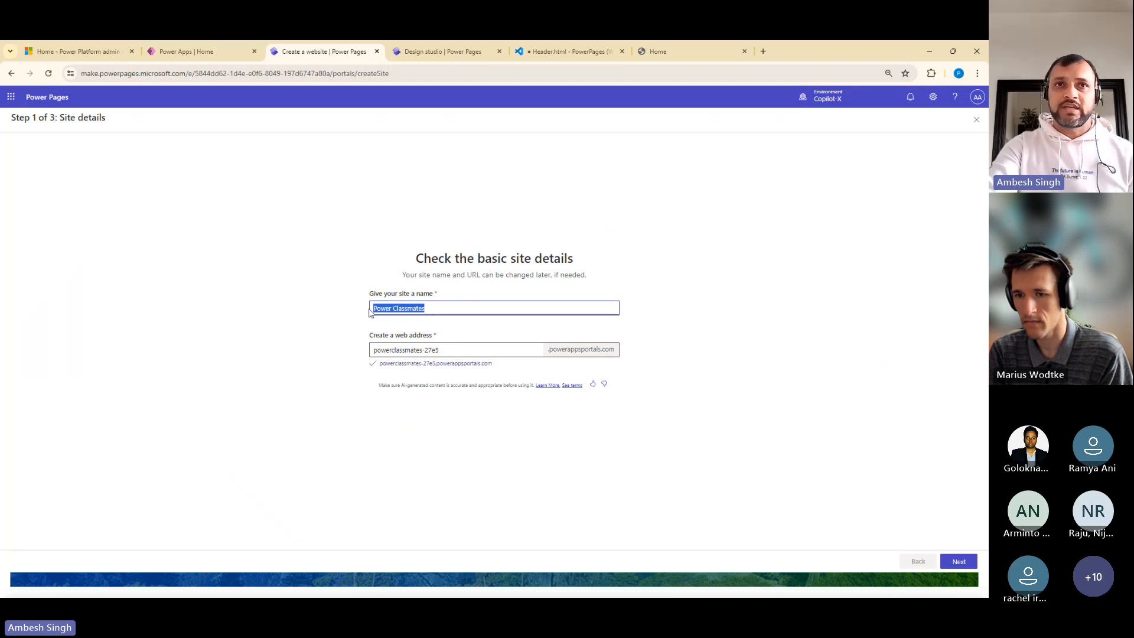
{"action": "left_click_drag", "start_coordinate": [440, 350], "coordinate": [369, 352]}
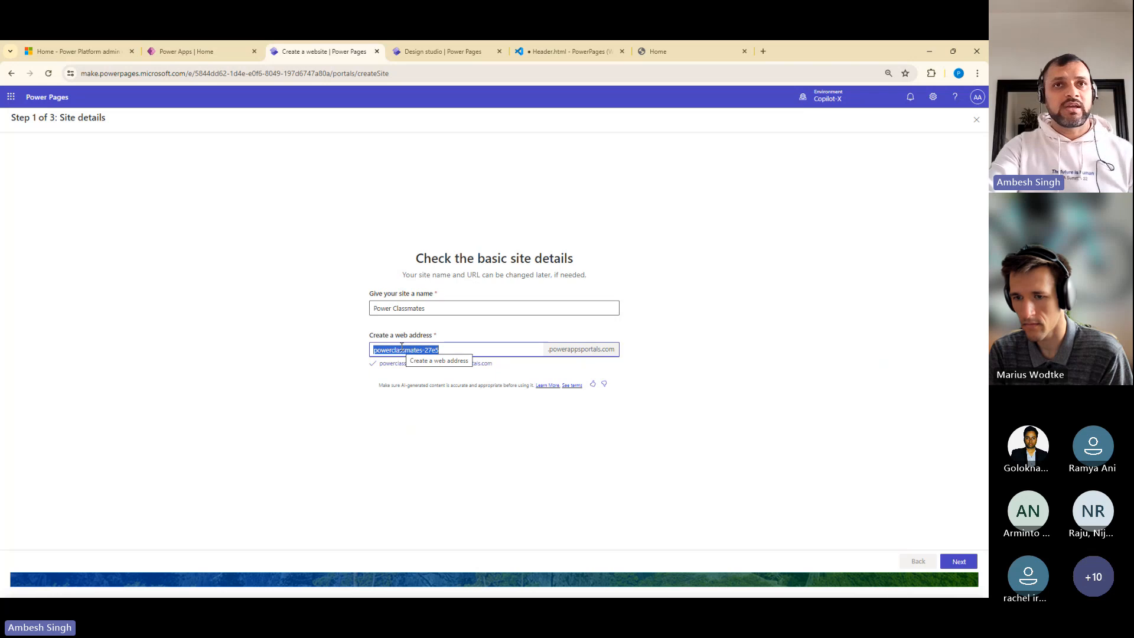
{"action": "left_click", "coordinate": [405, 349]}
{"action": "left_click_drag", "start_coordinate": [423, 349], "coordinate": [458, 350]}
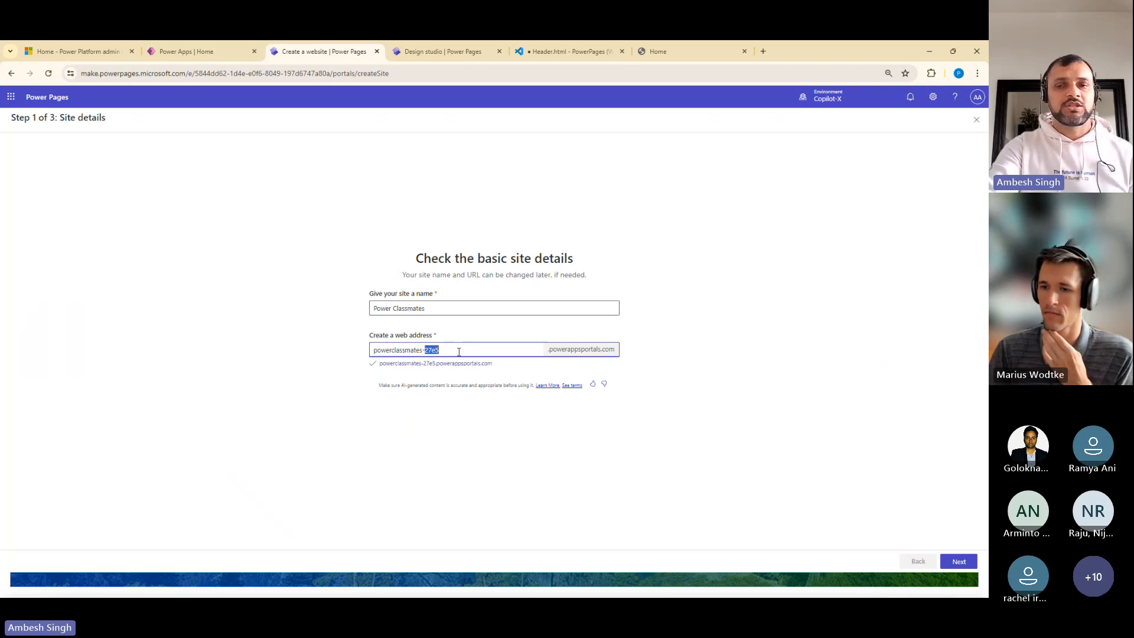
{"action": "key", "text": "BackSpace"}
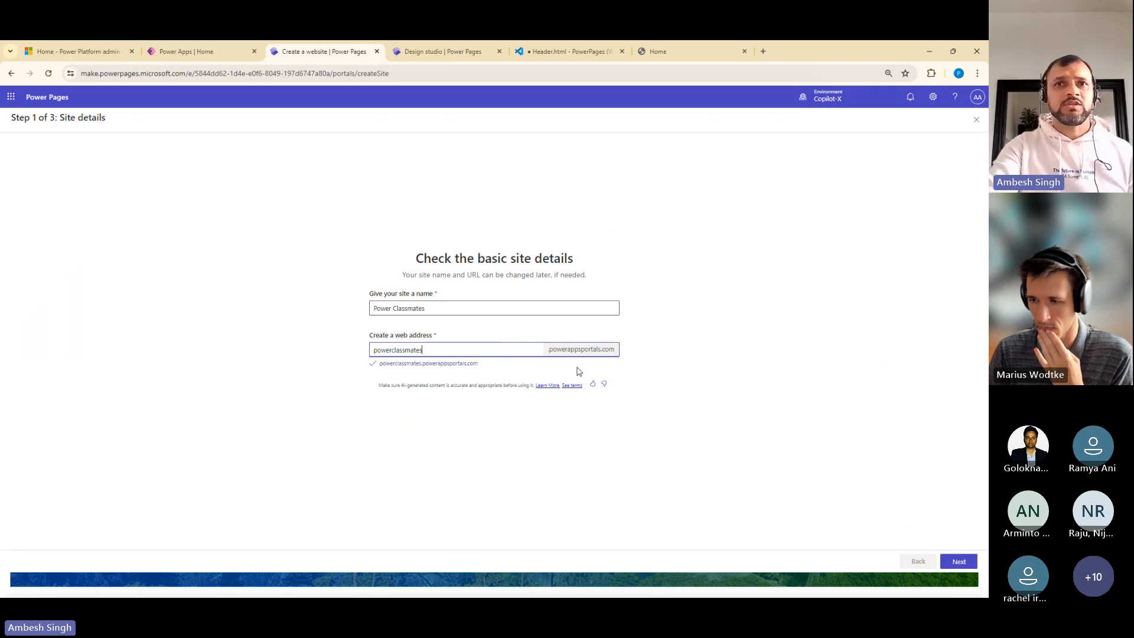
Like the AI-generated site details without sending written feedback, and continue to the layout choice
{"action": "left_click", "coordinate": [592, 384]}
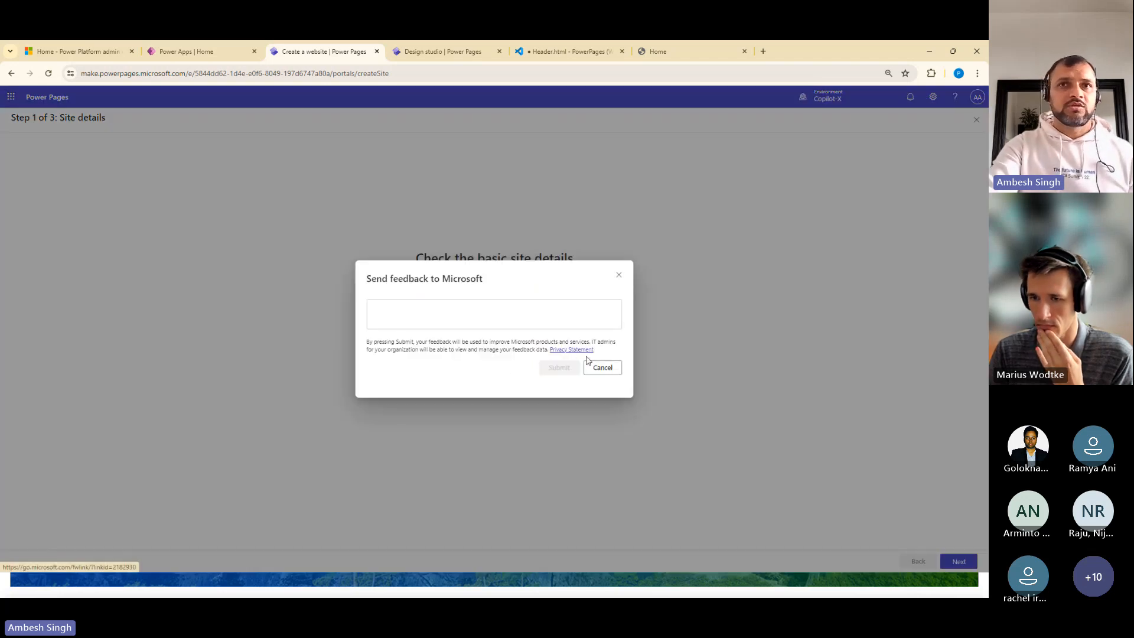
{"action": "left_click", "coordinate": [601, 368]}
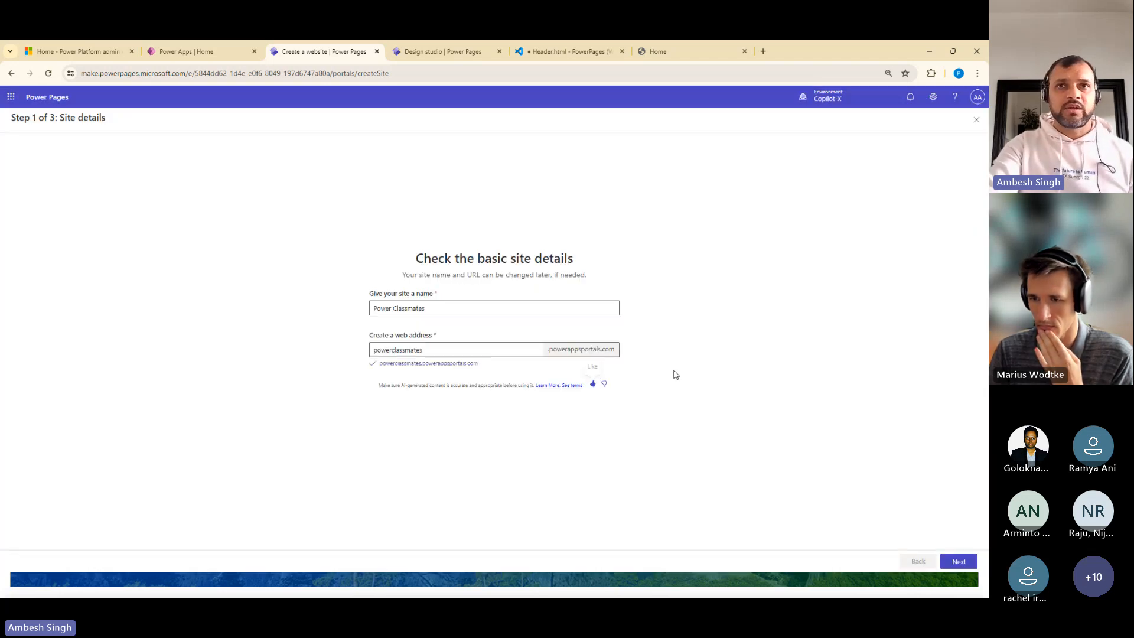
{"action": "left_click", "coordinate": [958, 561]}
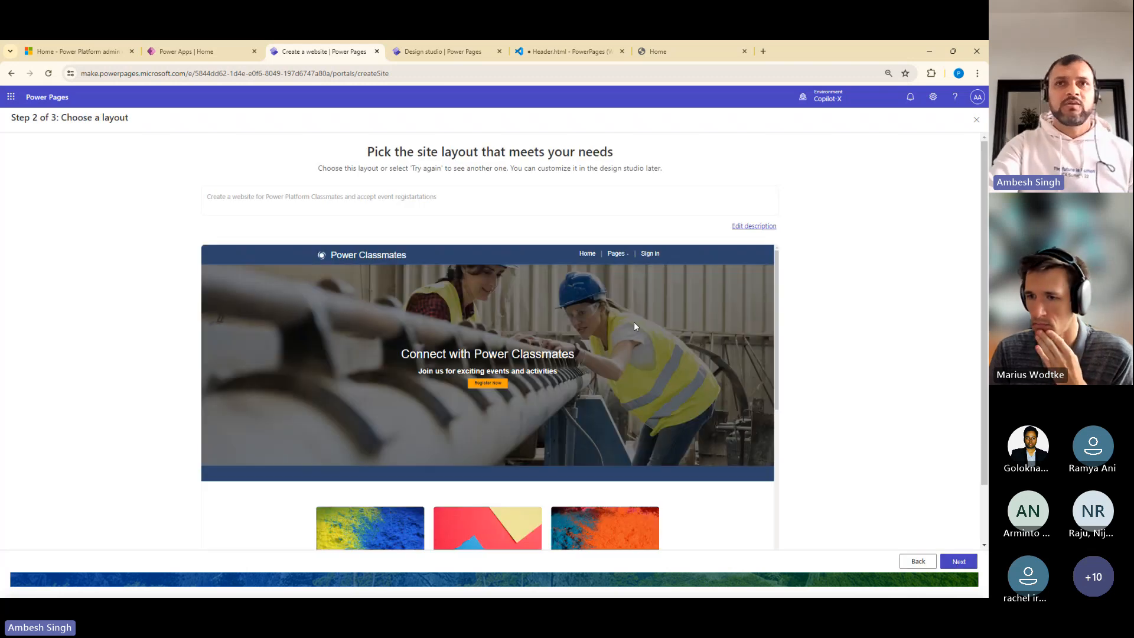
Review the generated Power Classmates home page layout down to its end and accept it
{"action": "scroll", "coordinate": [981, 231], "scroll_direction": "down", "scroll_amount": 2}
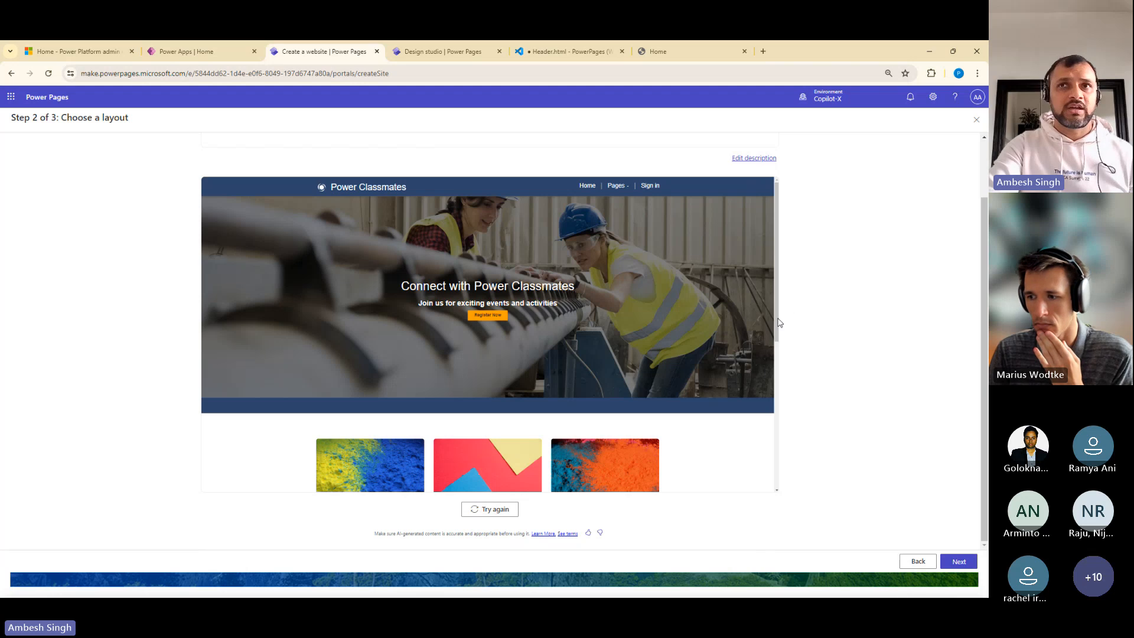
{"action": "left_click_drag", "start_coordinate": [775, 321], "coordinate": [791, 501]}
{"action": "left_click_drag", "start_coordinate": [509, 519], "coordinate": [888, 572]}
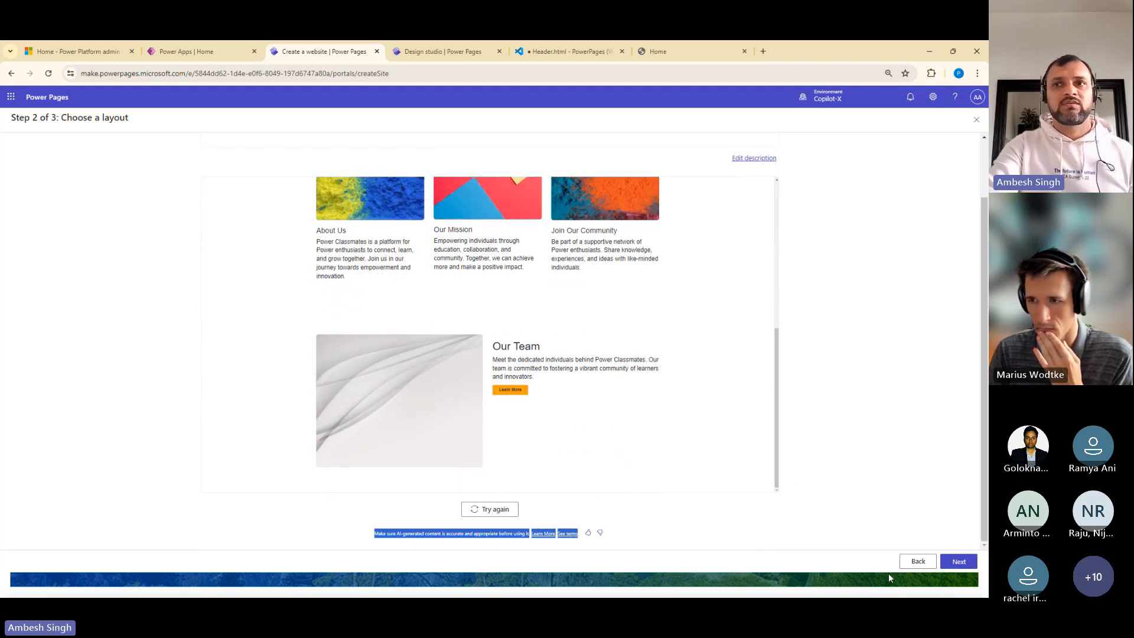
{"action": "left_click", "coordinate": [957, 561]}
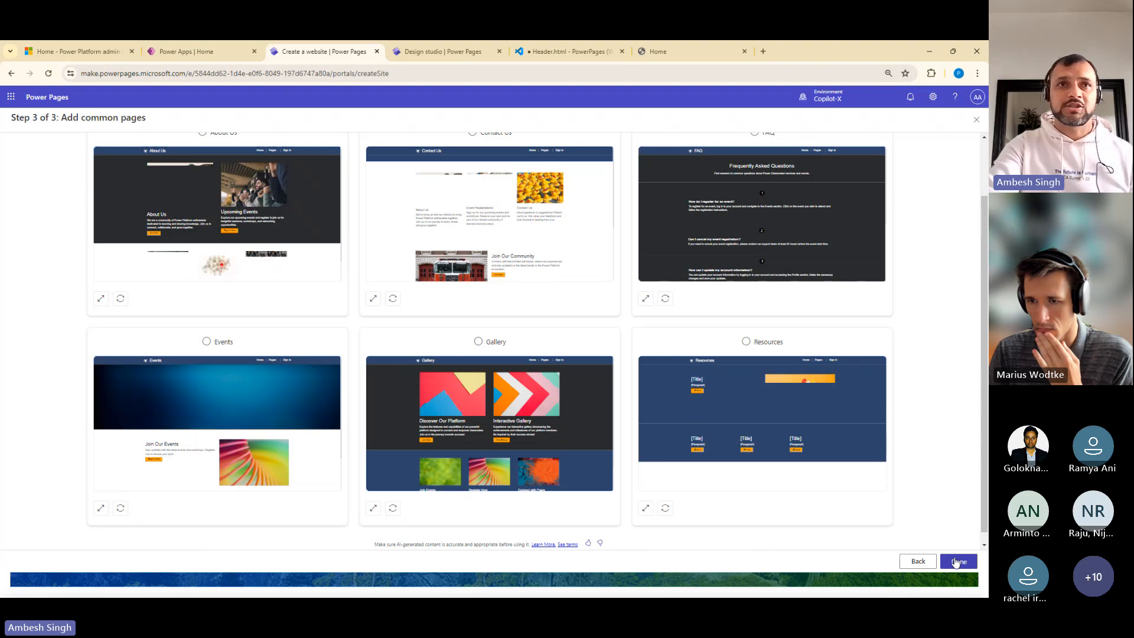
Add the About Us, Contact Us, FAQ, Resources, Gallery and Events pages and finish creating the site
{"action": "scroll", "coordinate": [921, 275], "scroll_direction": "up", "scroll_amount": 1}
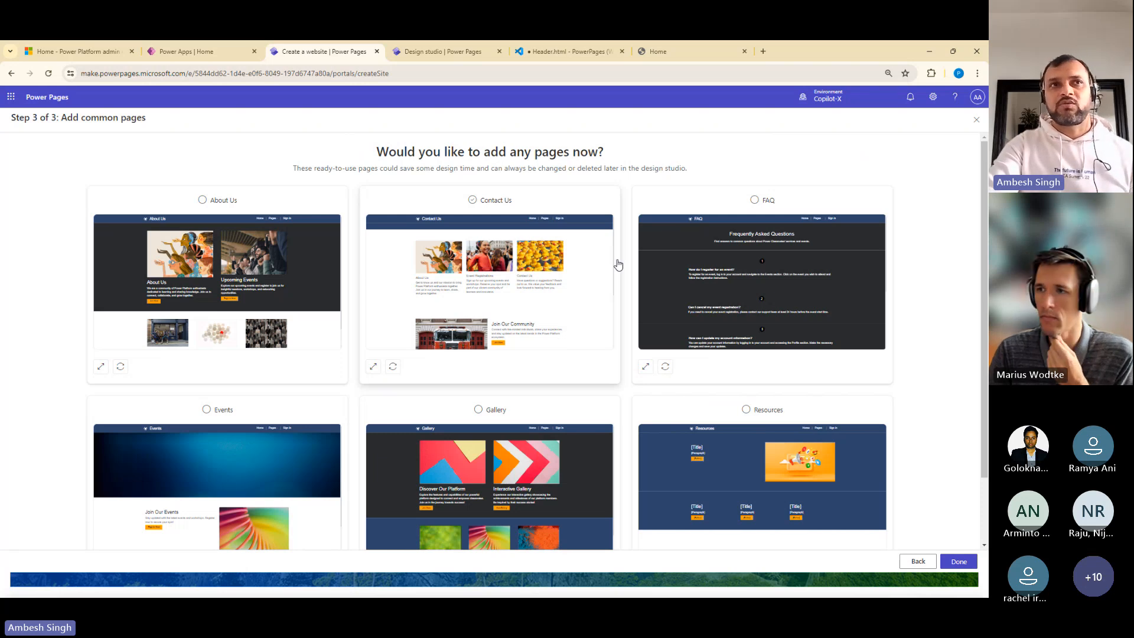
{"action": "left_click", "coordinate": [240, 204]}
{"action": "left_click", "coordinate": [477, 204]}
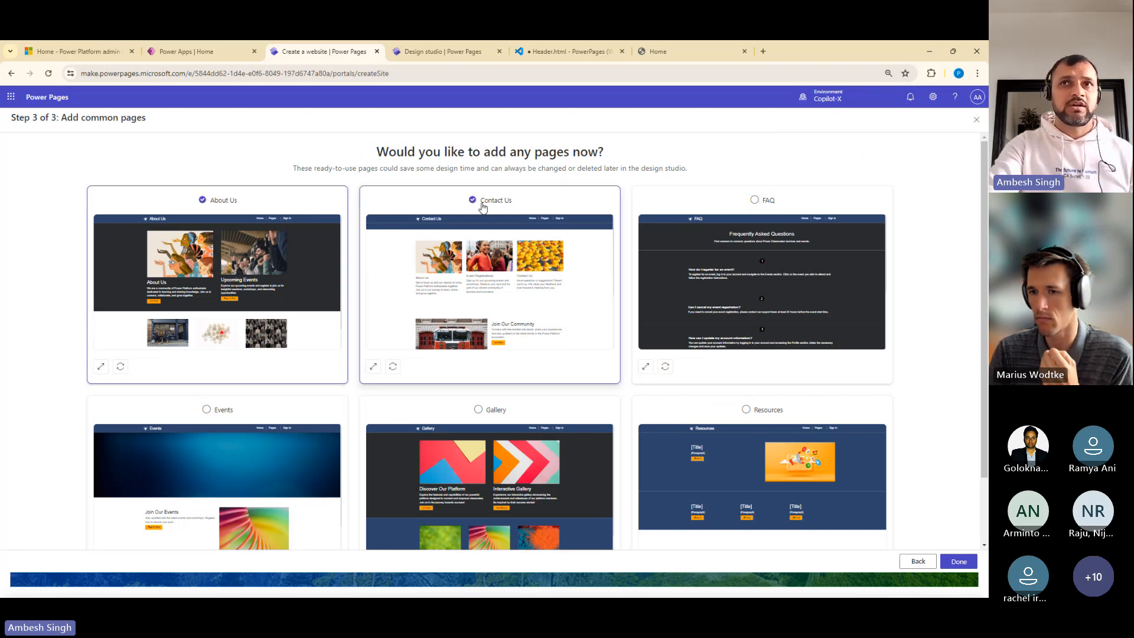
{"action": "left_click", "coordinate": [777, 205]}
{"action": "left_click", "coordinate": [746, 408]}
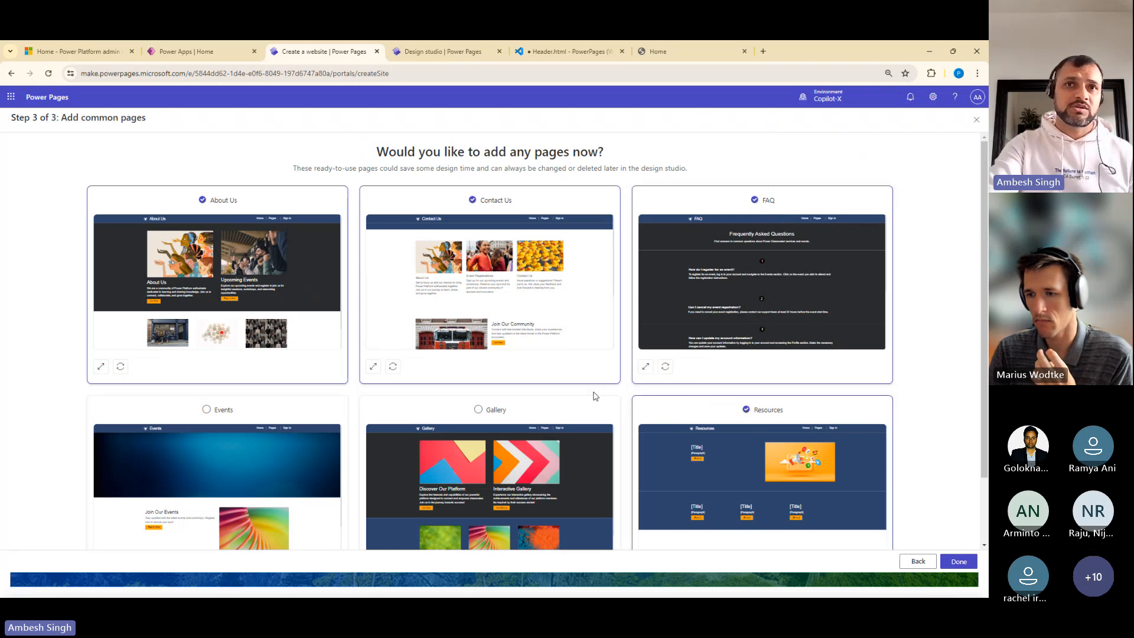
{"action": "left_click", "coordinate": [480, 412]}
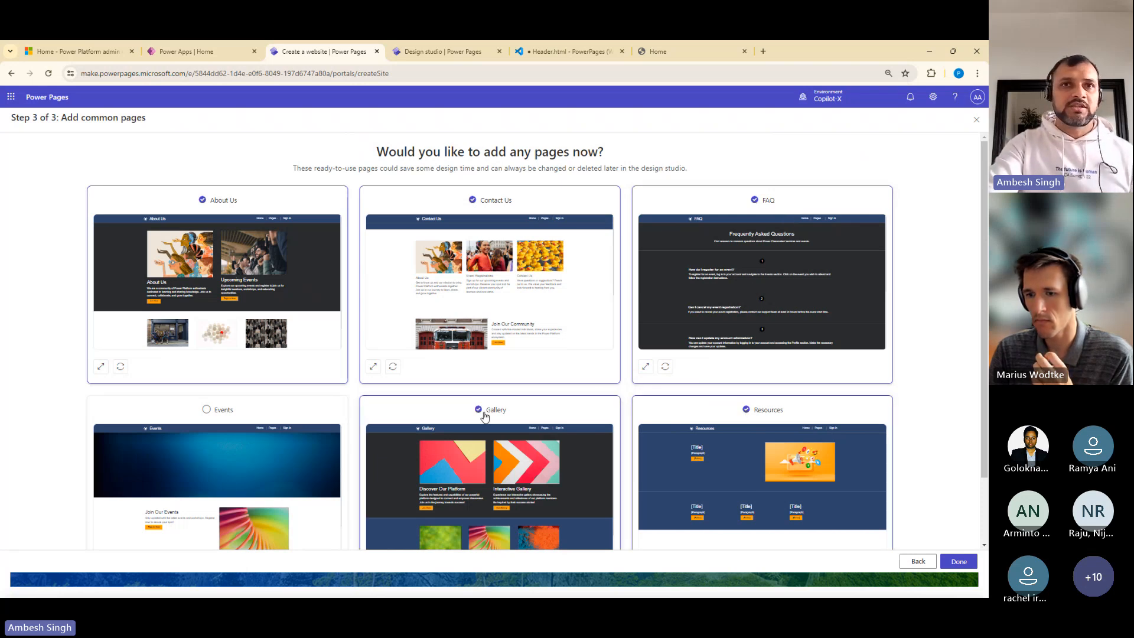
{"action": "left_click", "coordinate": [224, 413]}
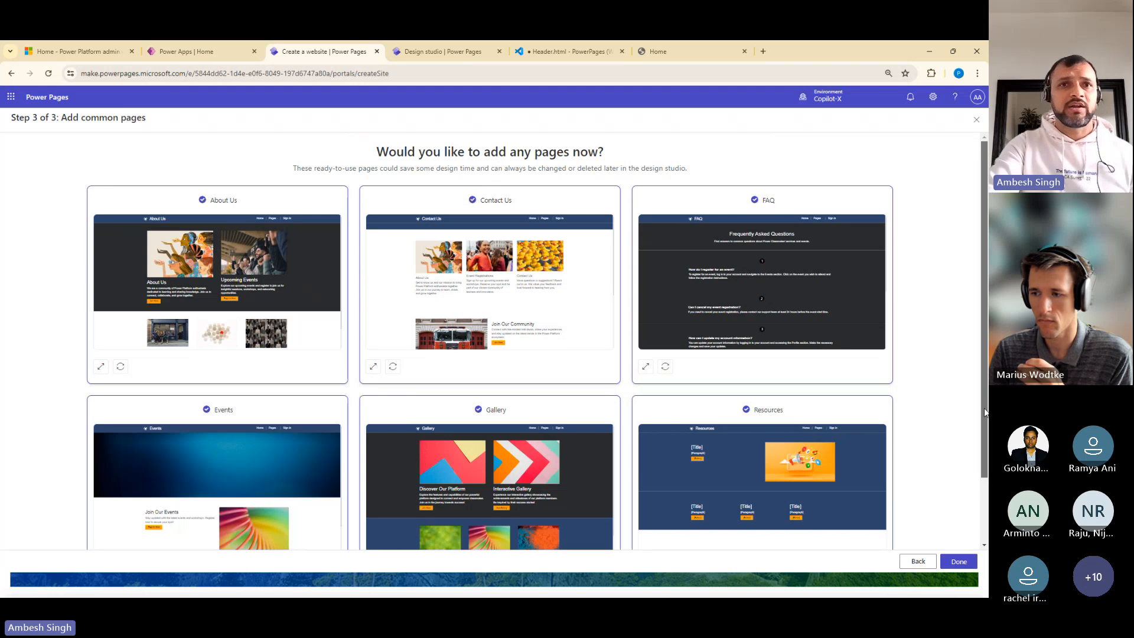
{"action": "left_click_drag", "start_coordinate": [984, 412], "coordinate": [985, 485]}
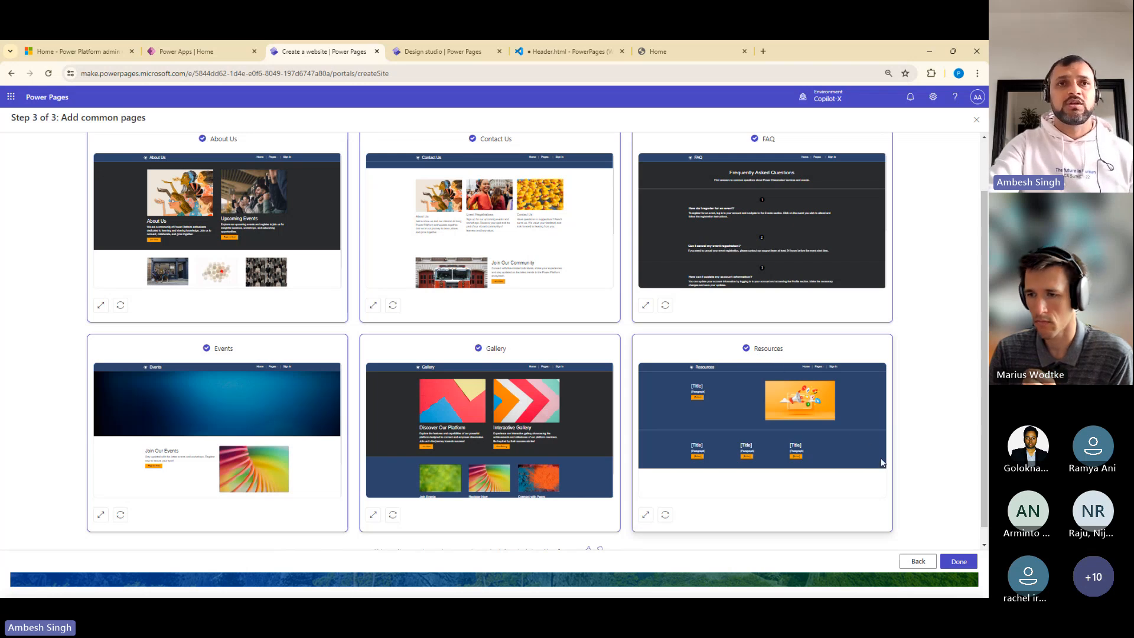
{"action": "left_click", "coordinate": [973, 565]}
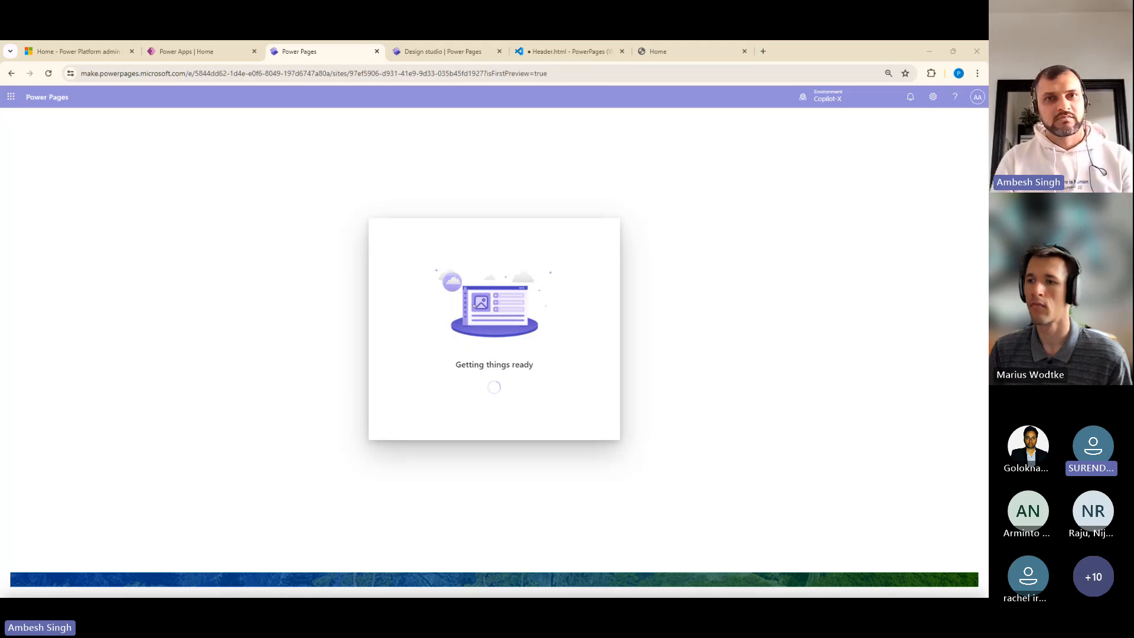
{"action": "key", "text": "alt+Tab"}
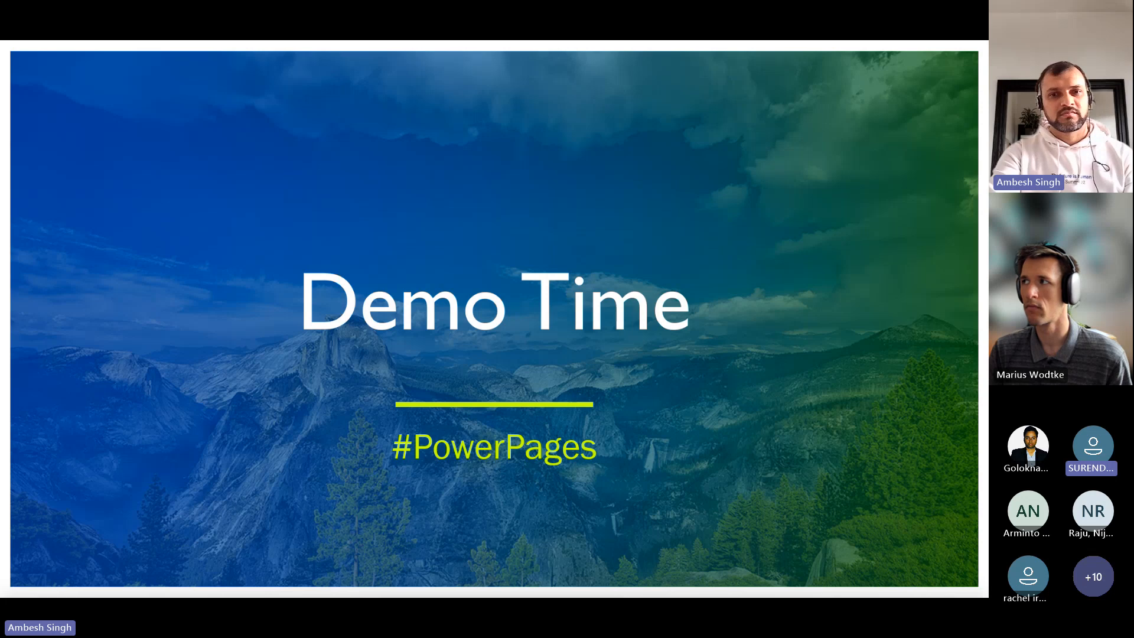
{"action": "key", "text": "alt+Tab"}
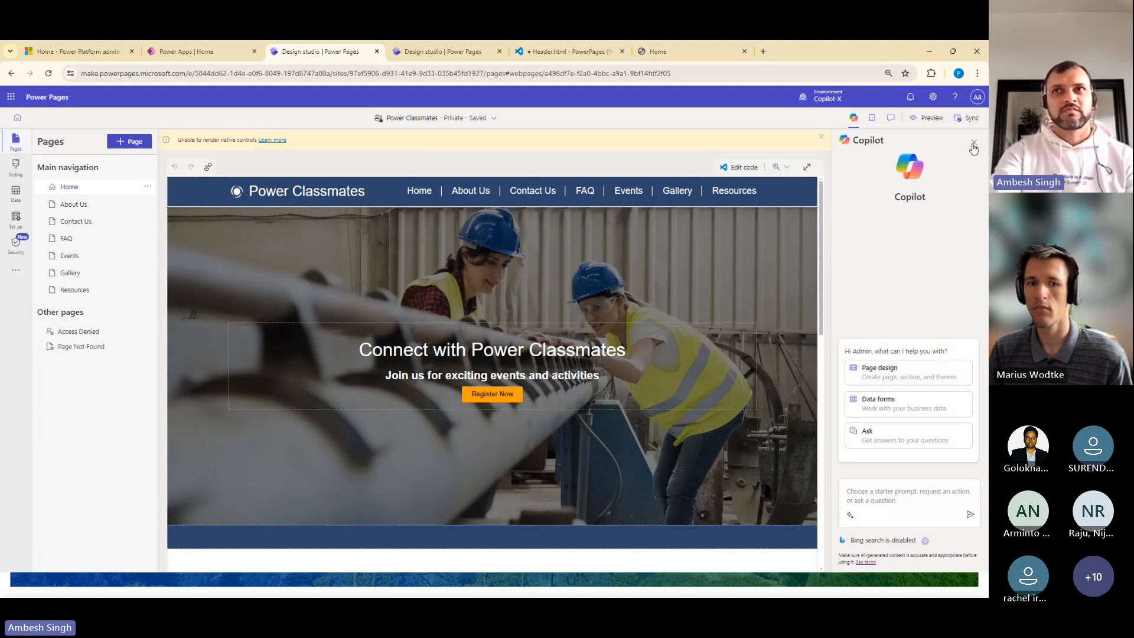
Try to preview the new site, dismiss the setup notice, and open the preview options again
{"action": "left_click", "coordinate": [929, 124]}
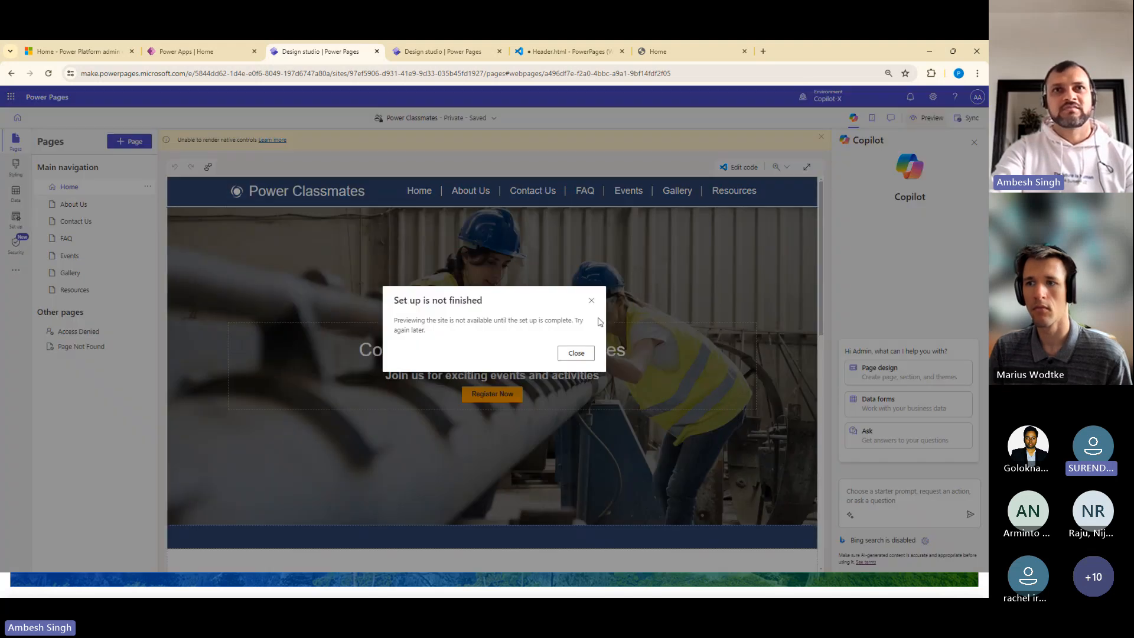
{"action": "left_click", "coordinate": [576, 354]}
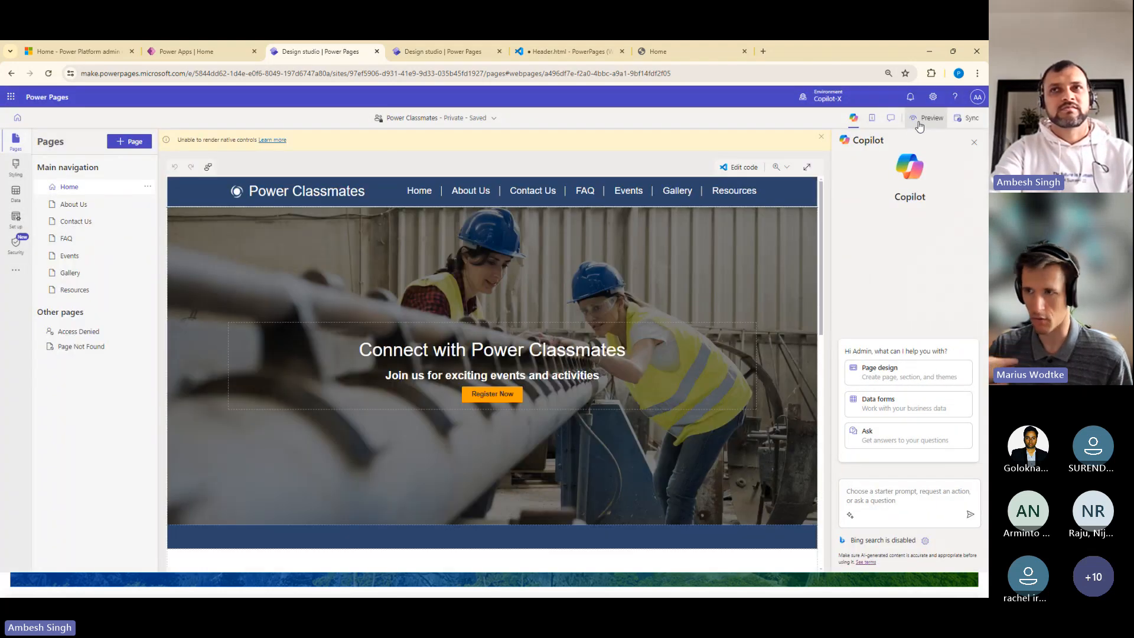
{"action": "left_click", "coordinate": [919, 121]}
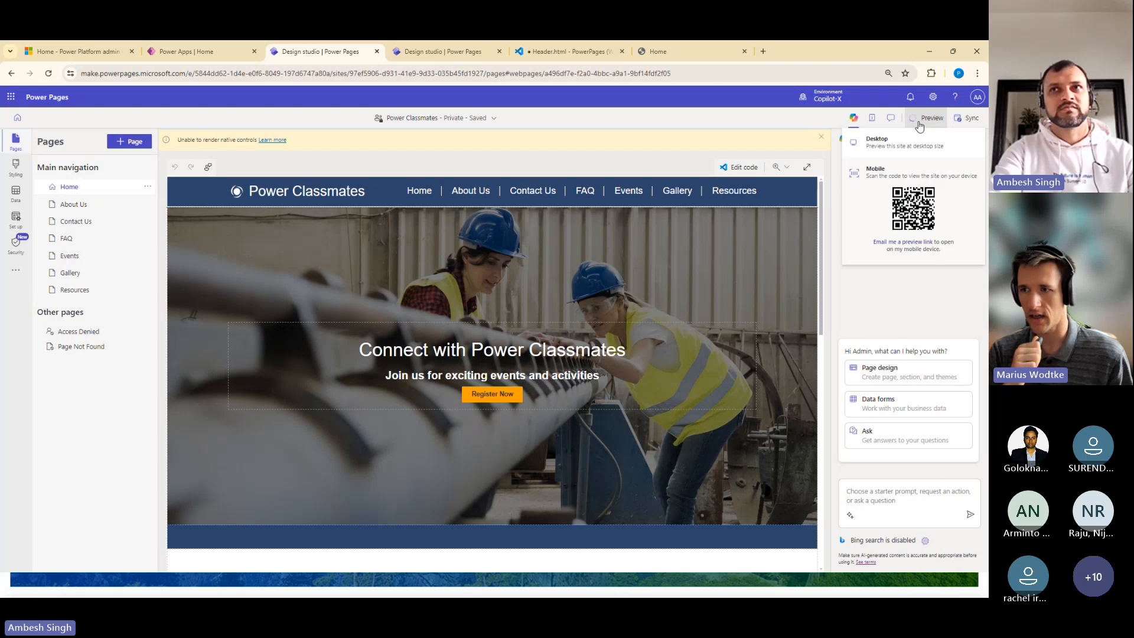
Set the Power Classmates site's visibility to Public in the security settings and confirm the change
{"action": "left_click", "coordinate": [20, 256]}
{"action": "left_click", "coordinate": [18, 221]}
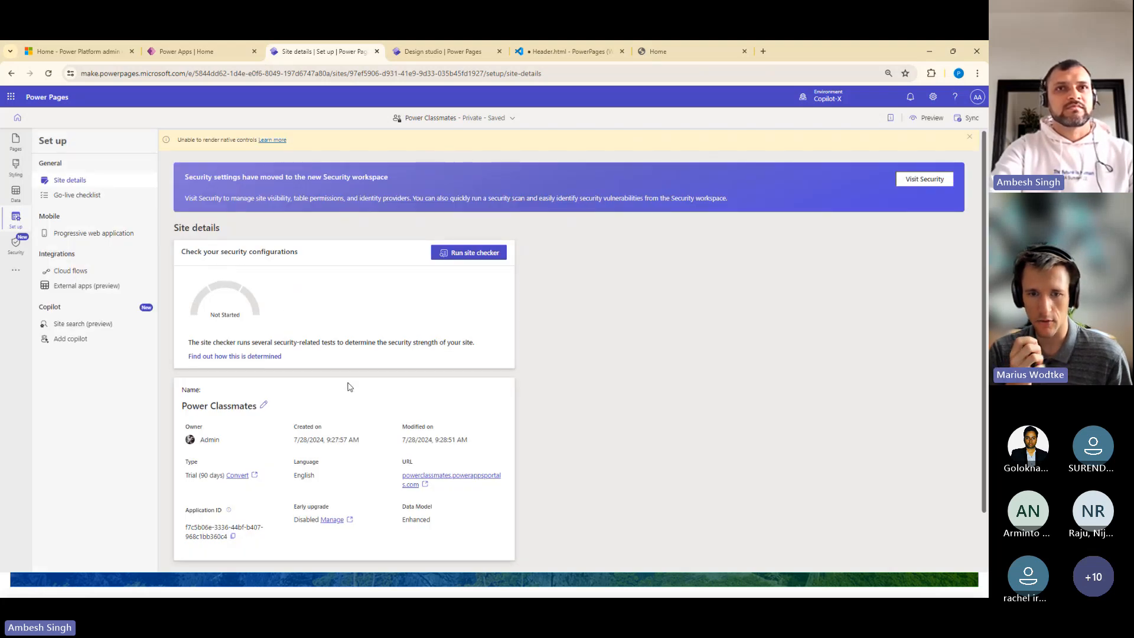
{"action": "left_click", "coordinate": [16, 243]}
{"action": "left_click", "coordinate": [82, 315]}
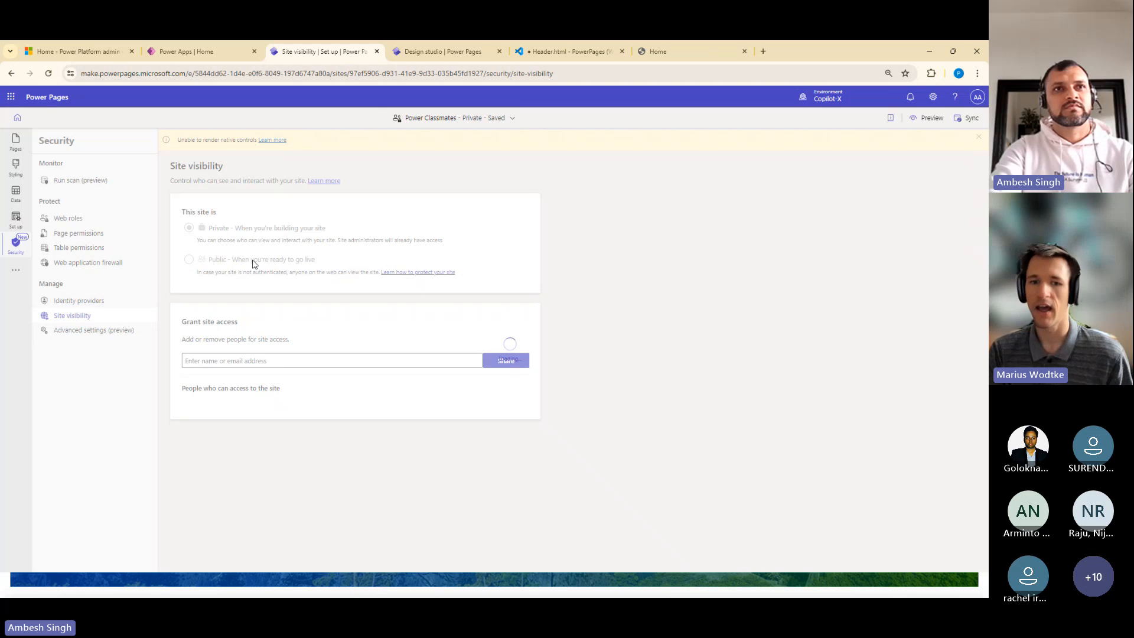
{"action": "left_click", "coordinate": [252, 261]}
{"action": "left_click", "coordinate": [505, 350]}
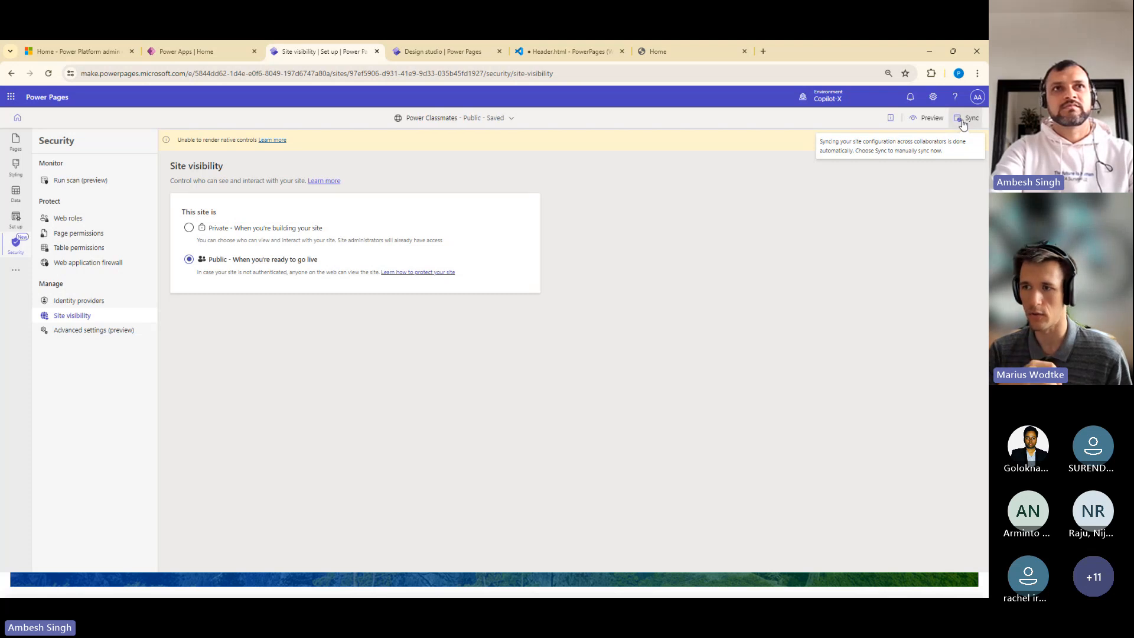
Sync the site configuration and open the Power Classmates site in a desktop preview
{"action": "left_click", "coordinate": [962, 121]}
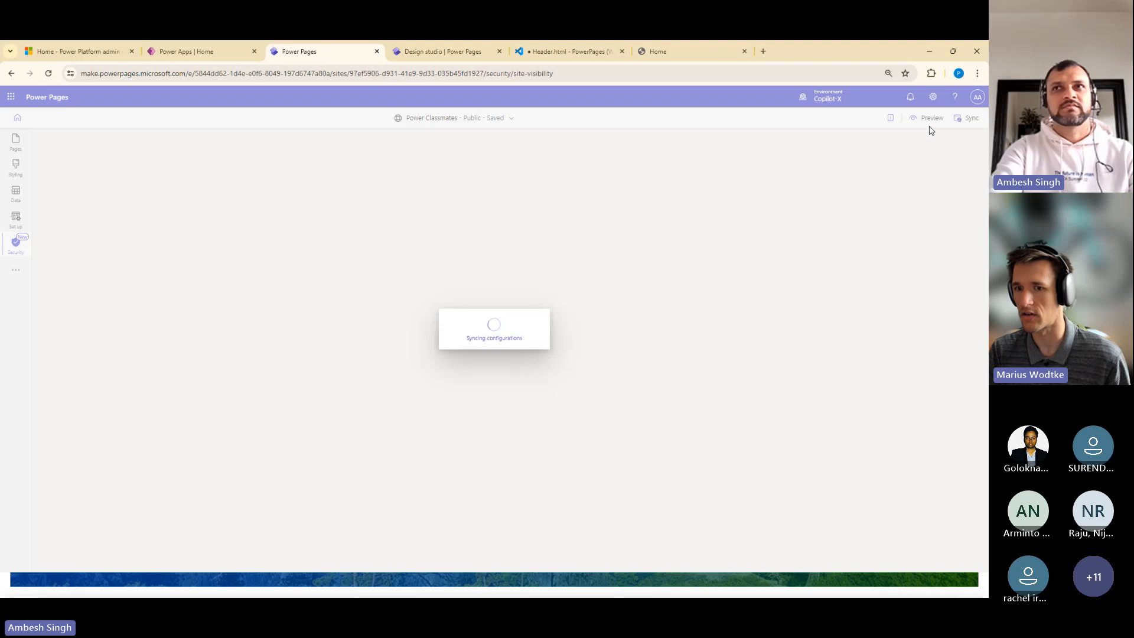
{"action": "left_click", "coordinate": [930, 122]}
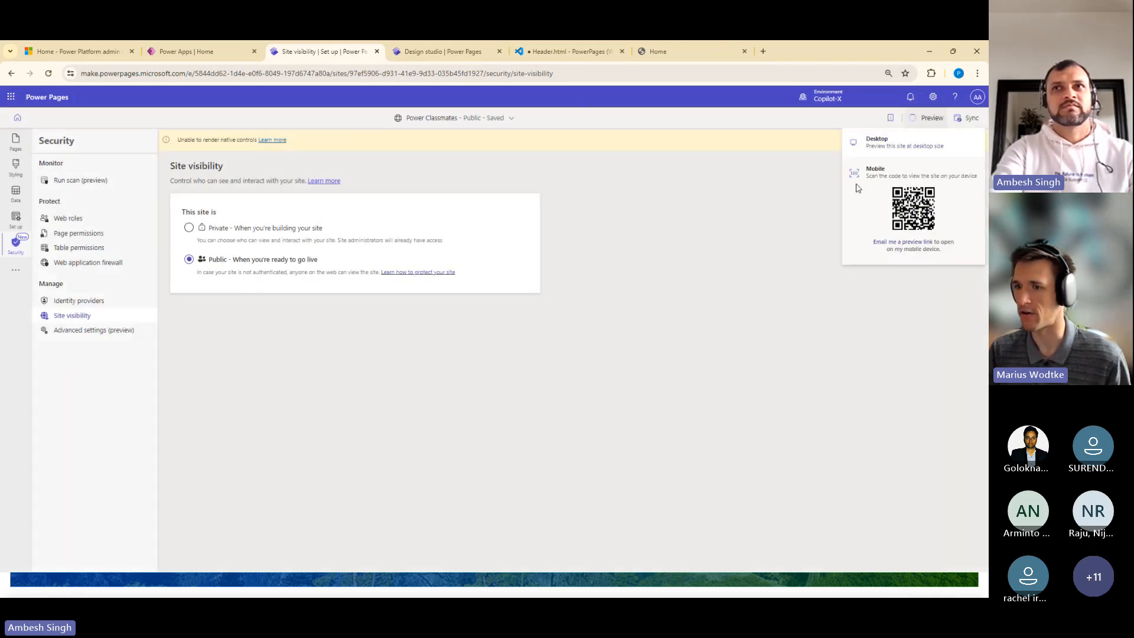
{"action": "left_click", "coordinate": [882, 142]}
Accept the permissions requested by Portals-Power Classmates, with consent on behalf of the organization
{"action": "left_click", "coordinate": [404, 73]}
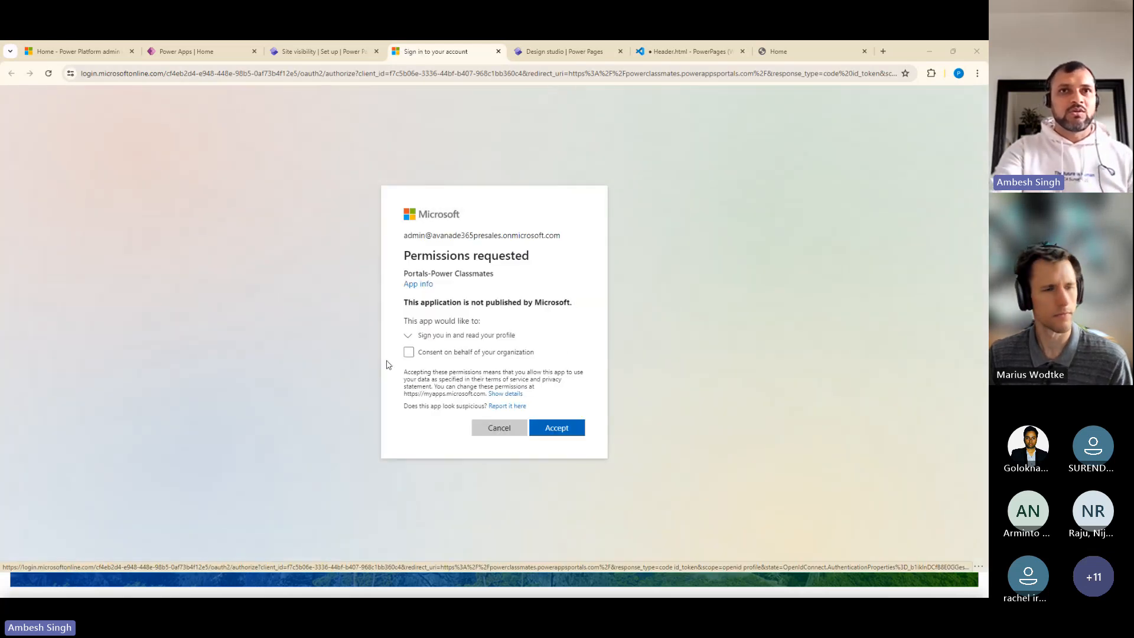
{"action": "left_click", "coordinate": [408, 353]}
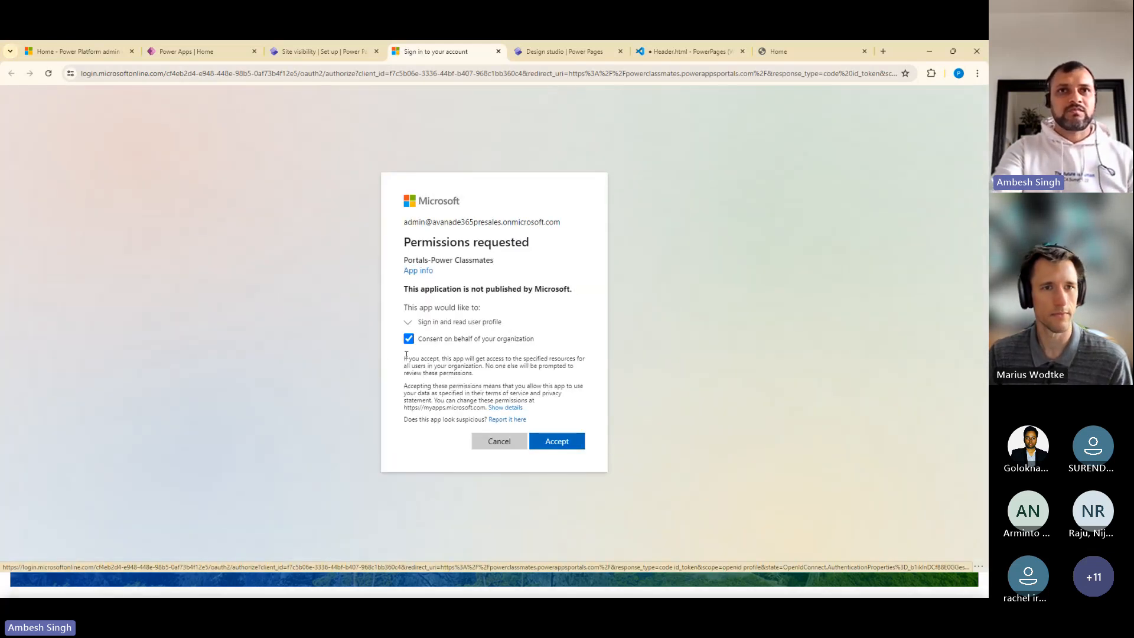
{"action": "left_click", "coordinate": [555, 450]}
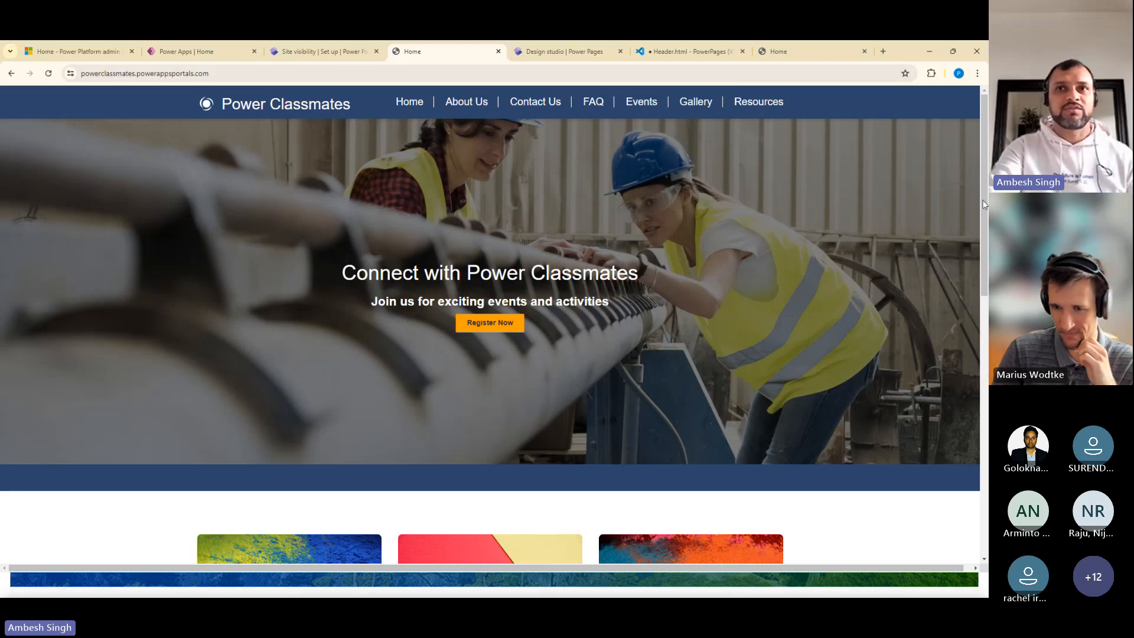
Look through the live site's Home page, and check its Contact Us and Events pages
{"action": "scroll", "coordinate": [974, 180], "scroll_direction": "down", "scroll_amount": 6}
{"action": "scroll", "coordinate": [974, 180], "scroll_direction": "up", "scroll_amount": 6}
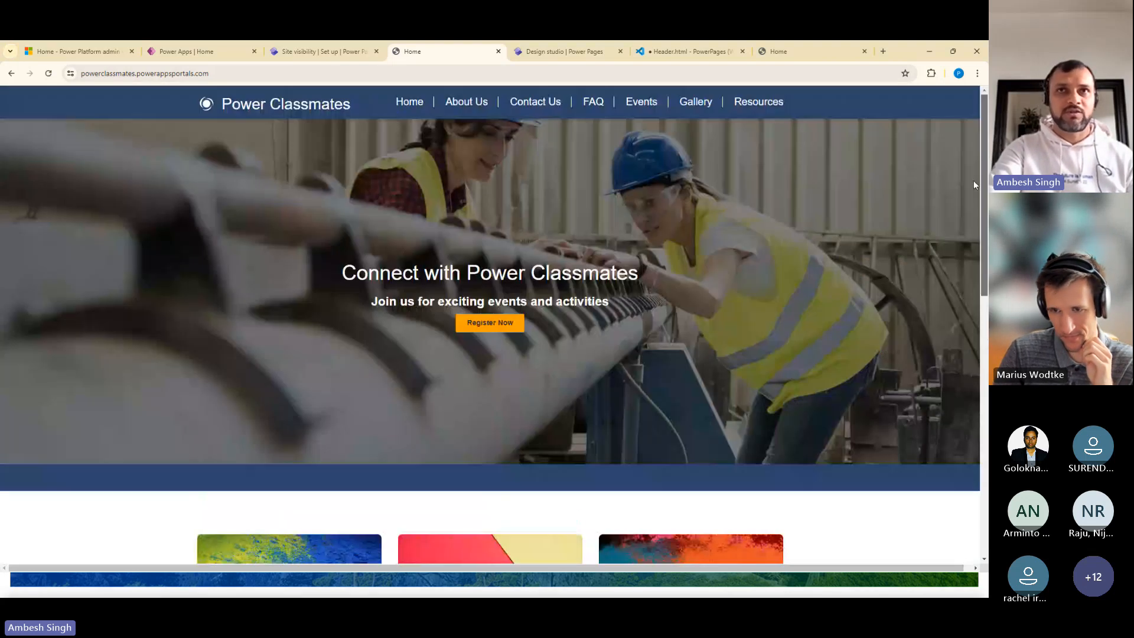
{"action": "left_click", "coordinate": [534, 102]}
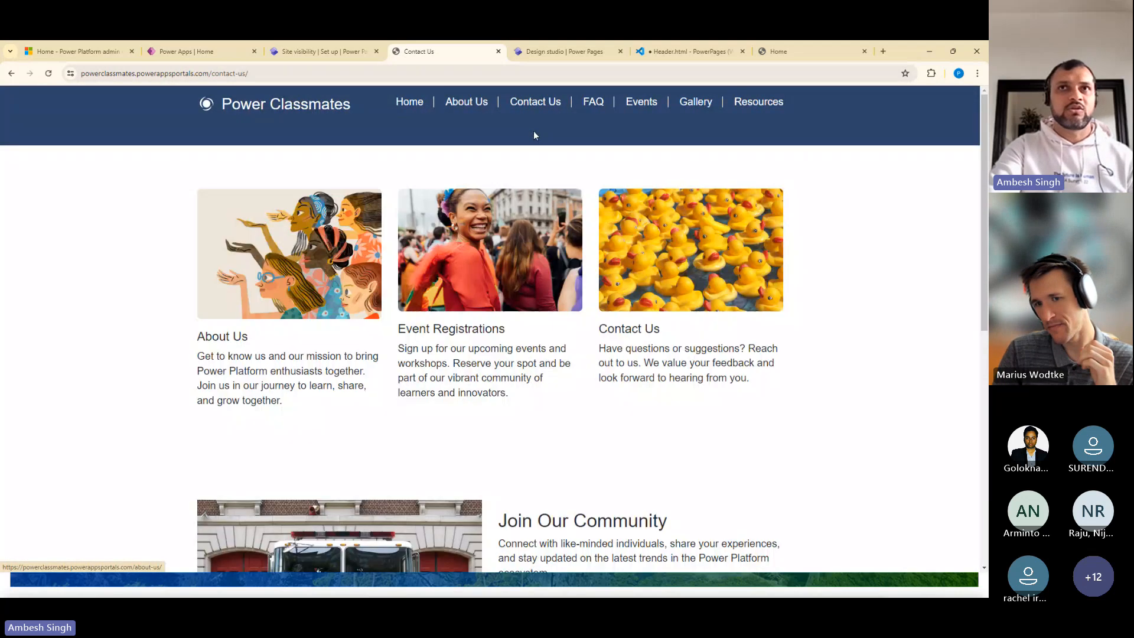
{"action": "left_click", "coordinate": [641, 101]}
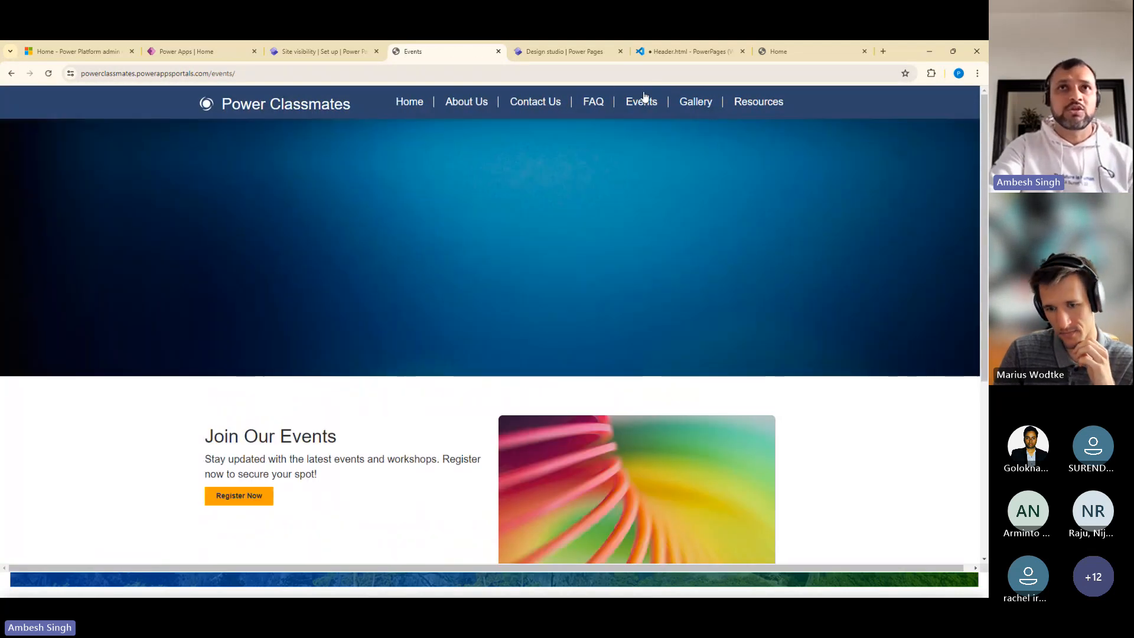
Return to the site's page editor and ask Copilot to create a new page to share our company background
{"action": "left_click", "coordinate": [290, 52]}
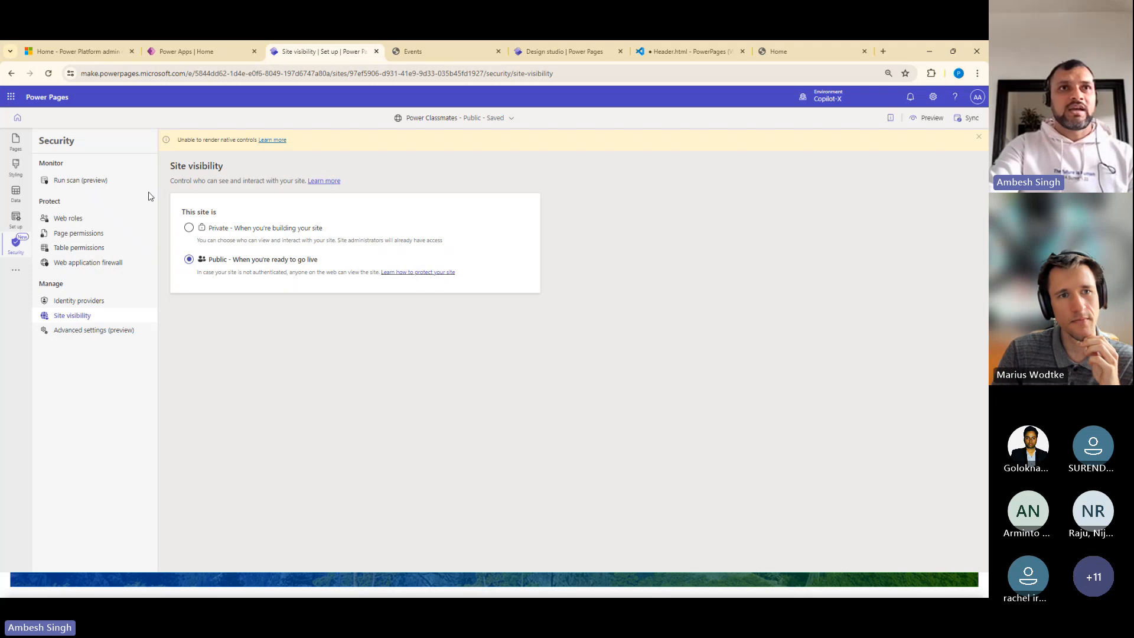
{"action": "left_click", "coordinate": [16, 142]}
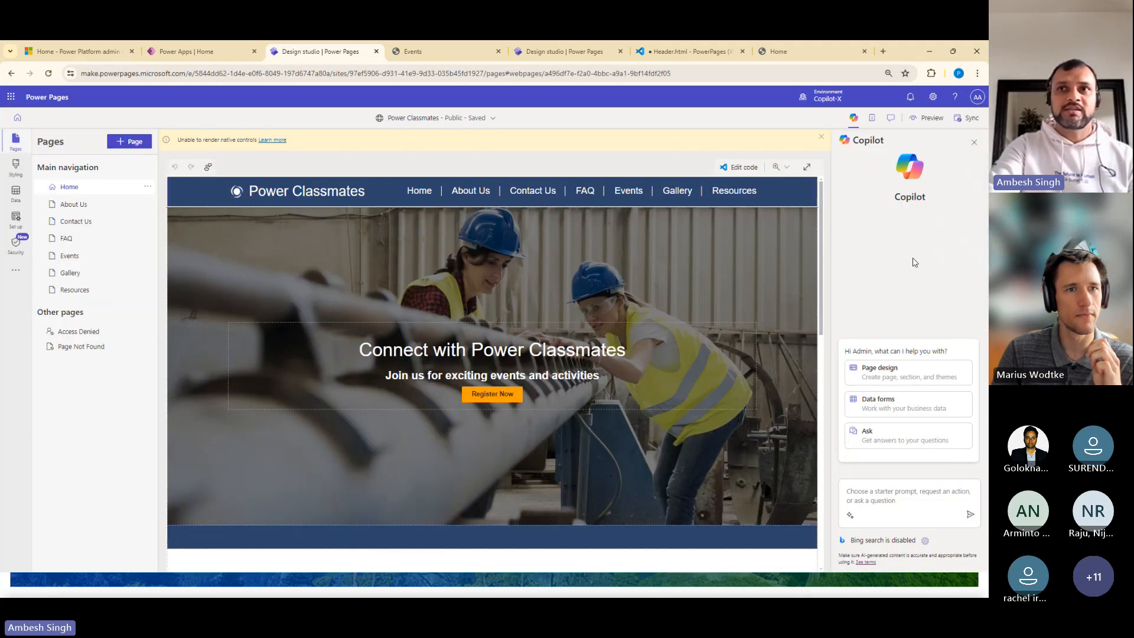
{"action": "left_click", "coordinate": [896, 374]}
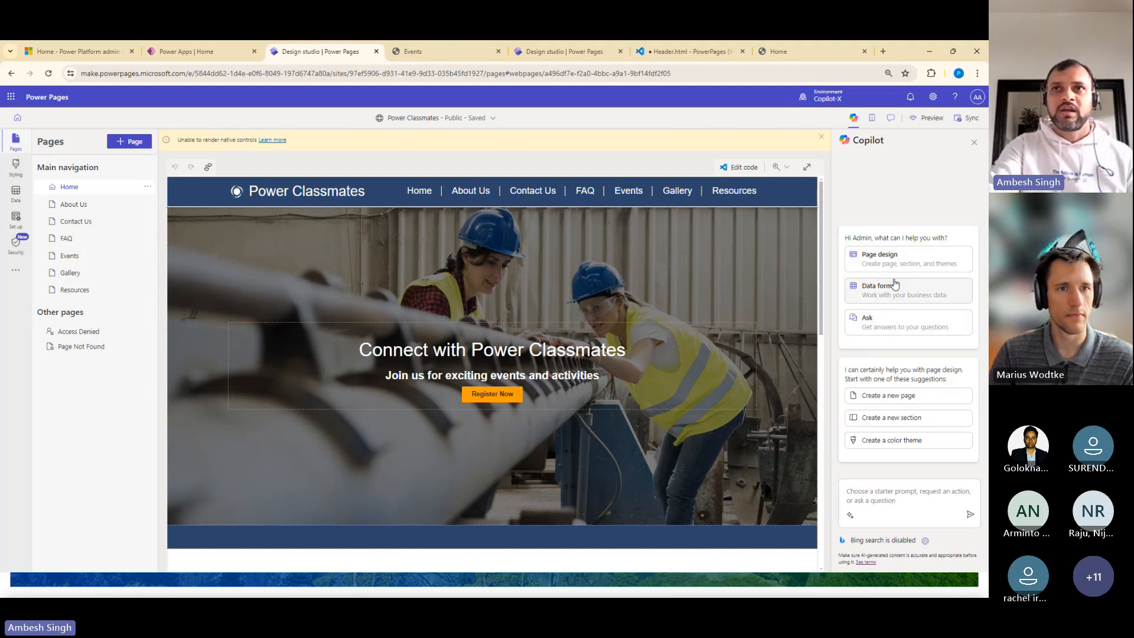
{"action": "left_click", "coordinate": [882, 396]}
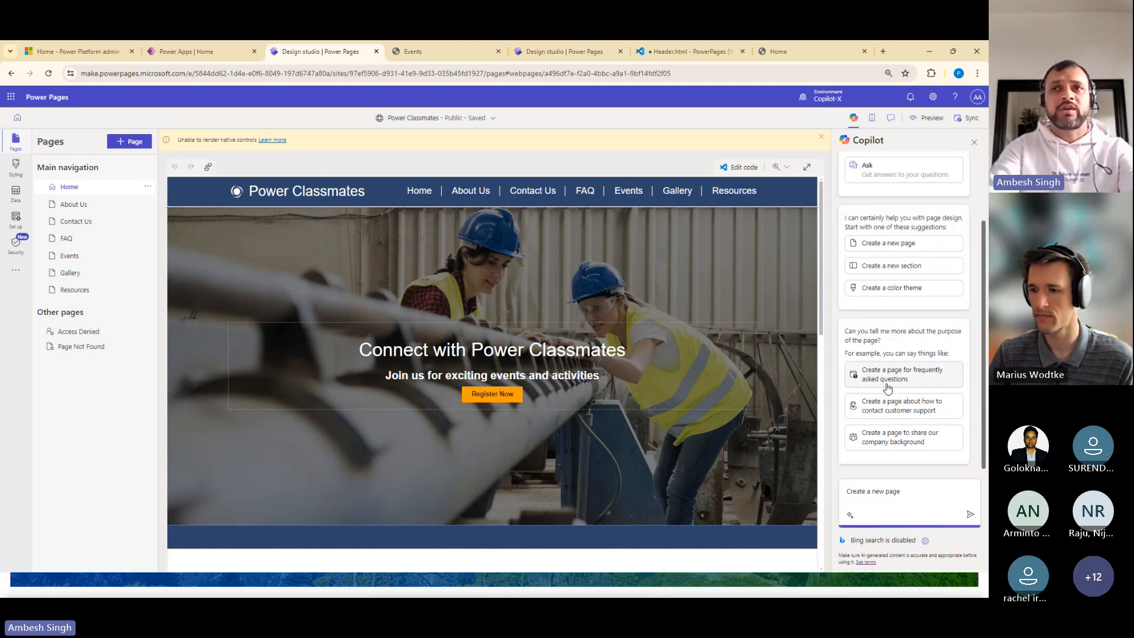
{"action": "left_click", "coordinate": [889, 445]}
{"action": "left_click", "coordinate": [969, 515]}
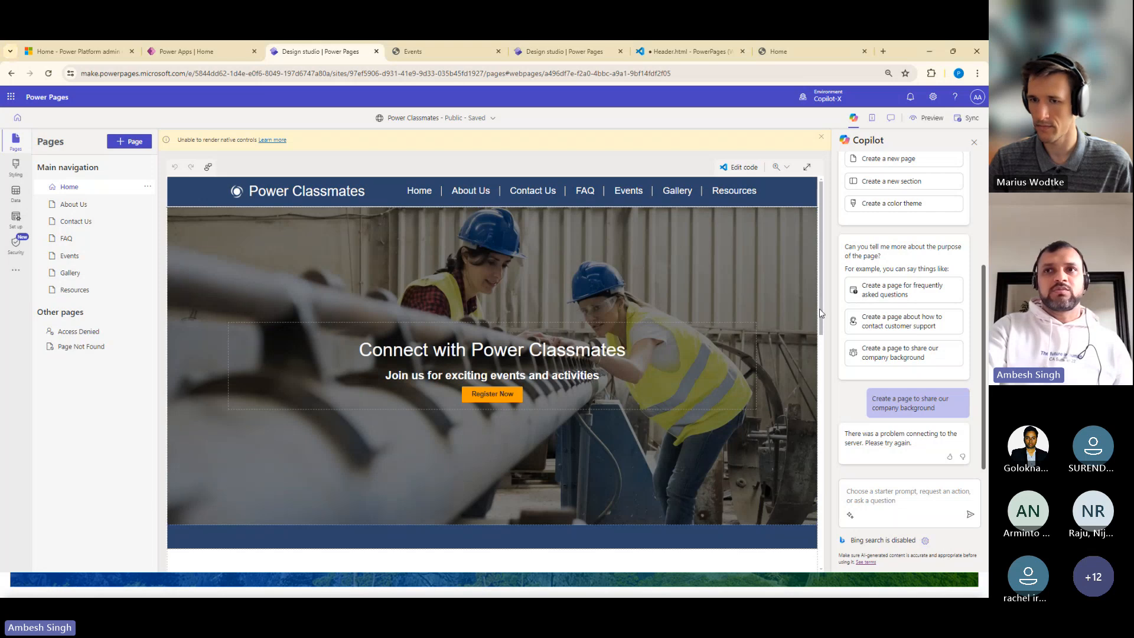
Resend Copilot the request for a page to share our company background, and keep the generated Our Story page
{"action": "scroll", "coordinate": [819, 309], "scroll_direction": "down", "scroll_amount": 3}
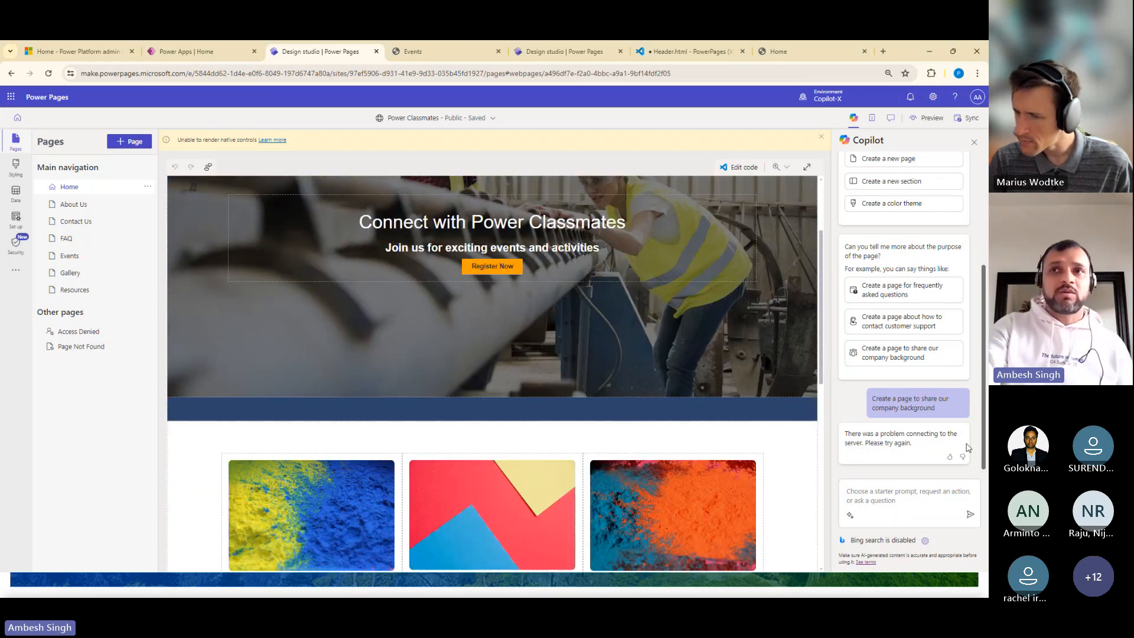
{"action": "left_click", "coordinate": [937, 503]}
{"action": "left_click", "coordinate": [888, 353]}
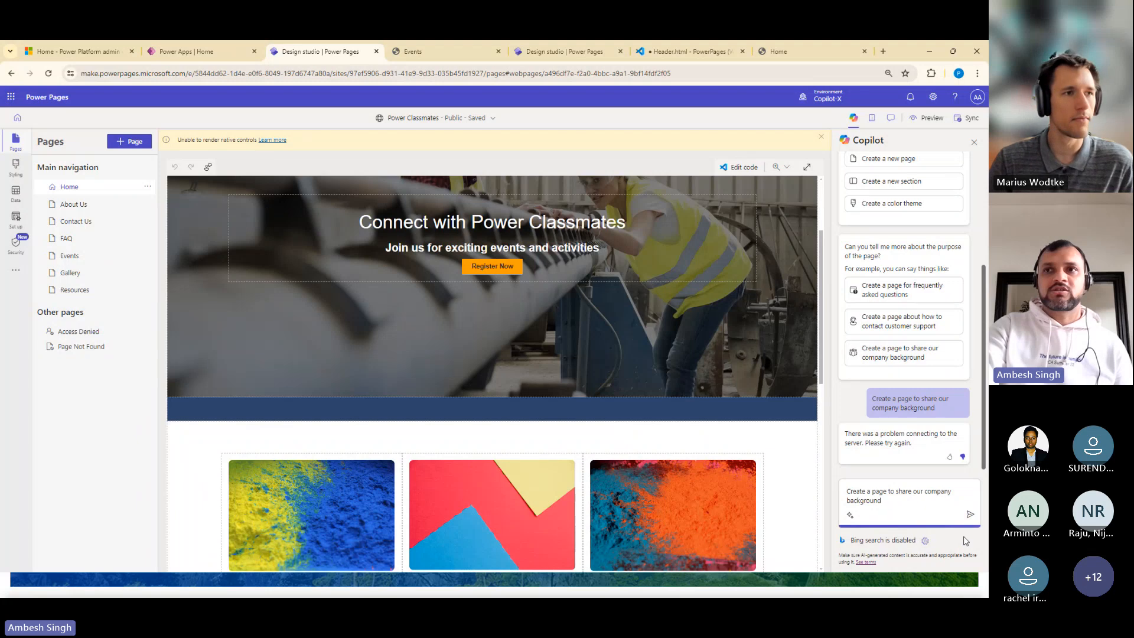
{"action": "left_click", "coordinate": [969, 515]}
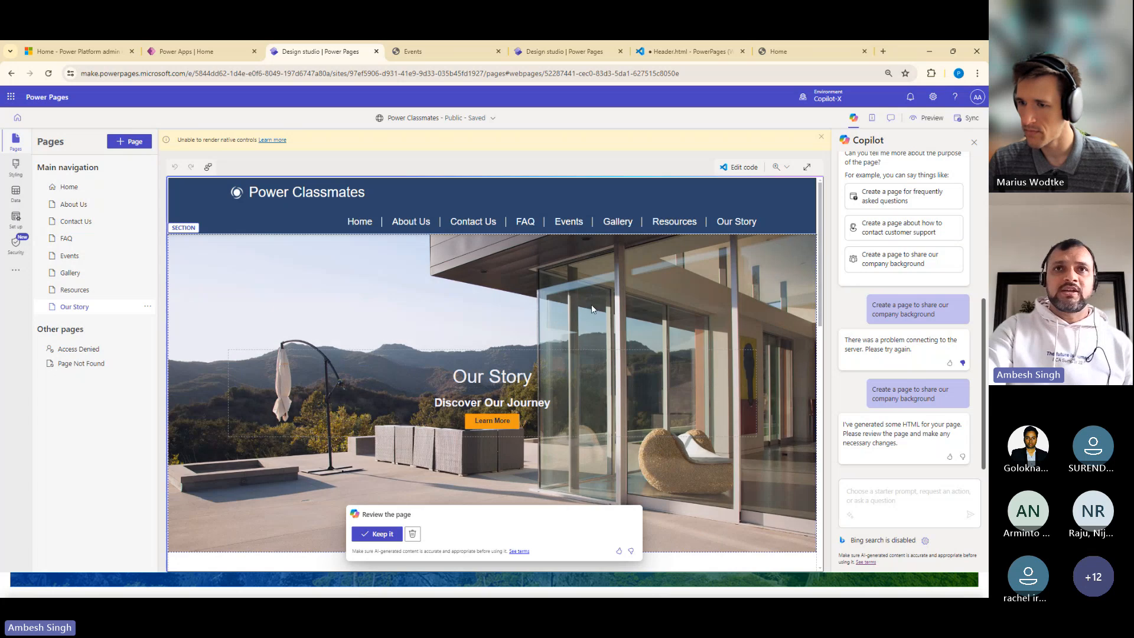
{"action": "left_click", "coordinate": [378, 533]}
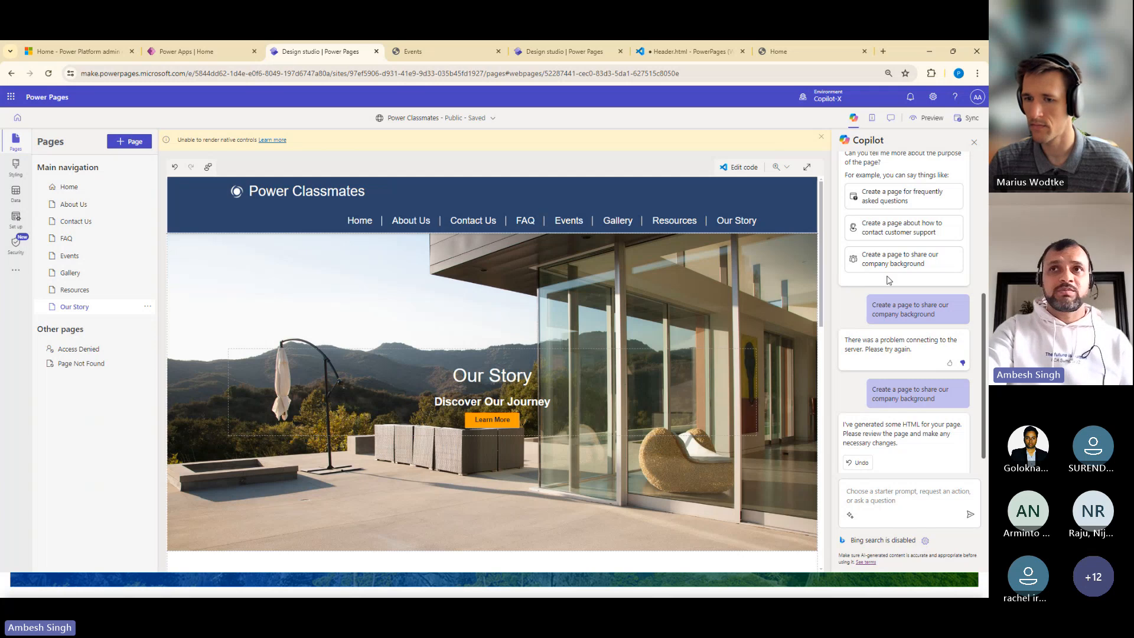
Apply a Copilot-generated orange color theme to the site, and undo it
{"action": "left_click", "coordinate": [850, 514]}
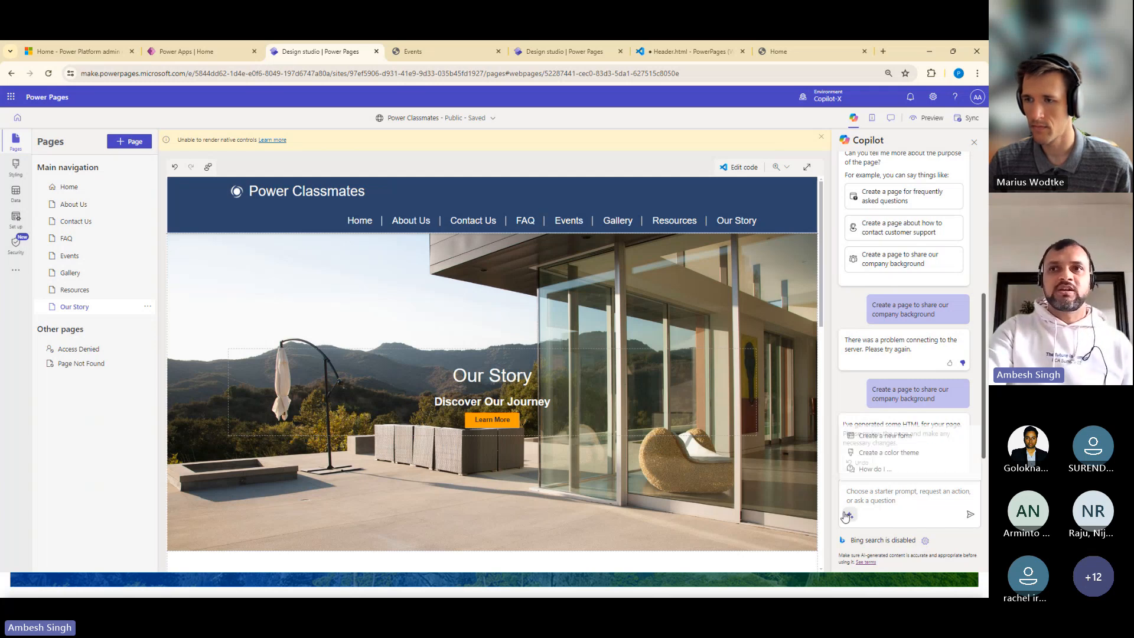
{"action": "left_click", "coordinate": [866, 450]}
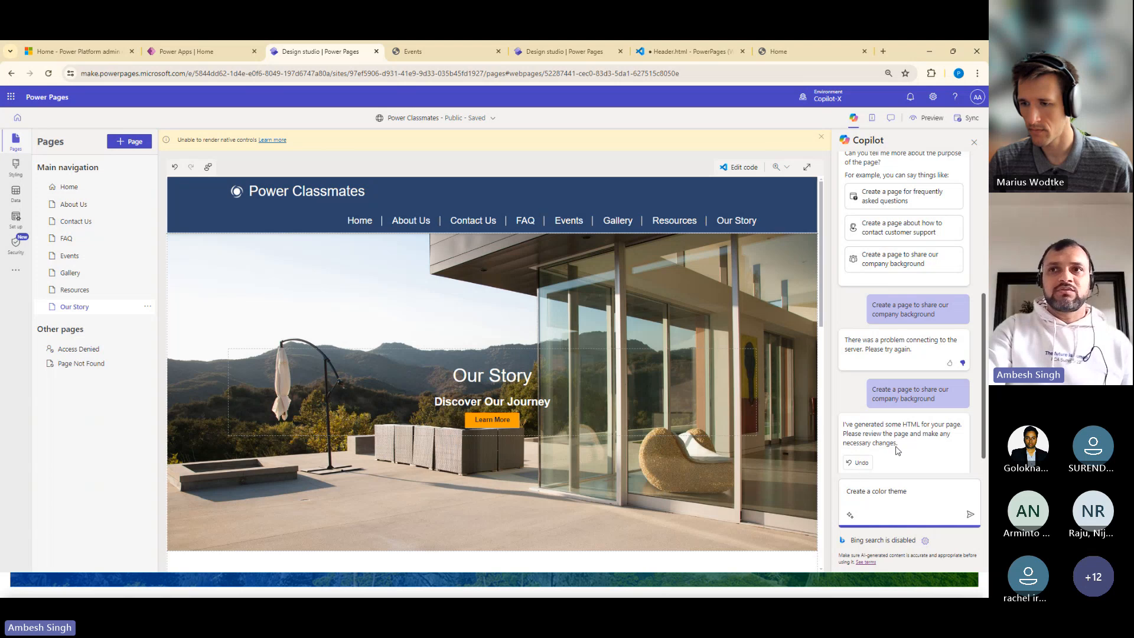
{"action": "left_click", "coordinate": [966, 514]}
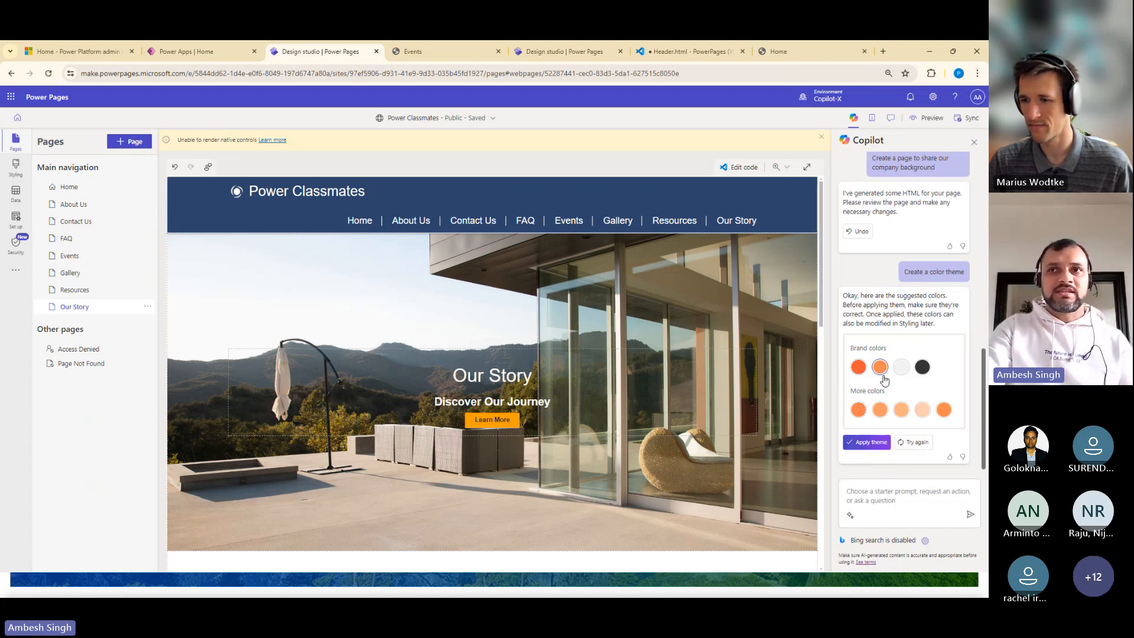
{"action": "left_click", "coordinate": [866, 442]}
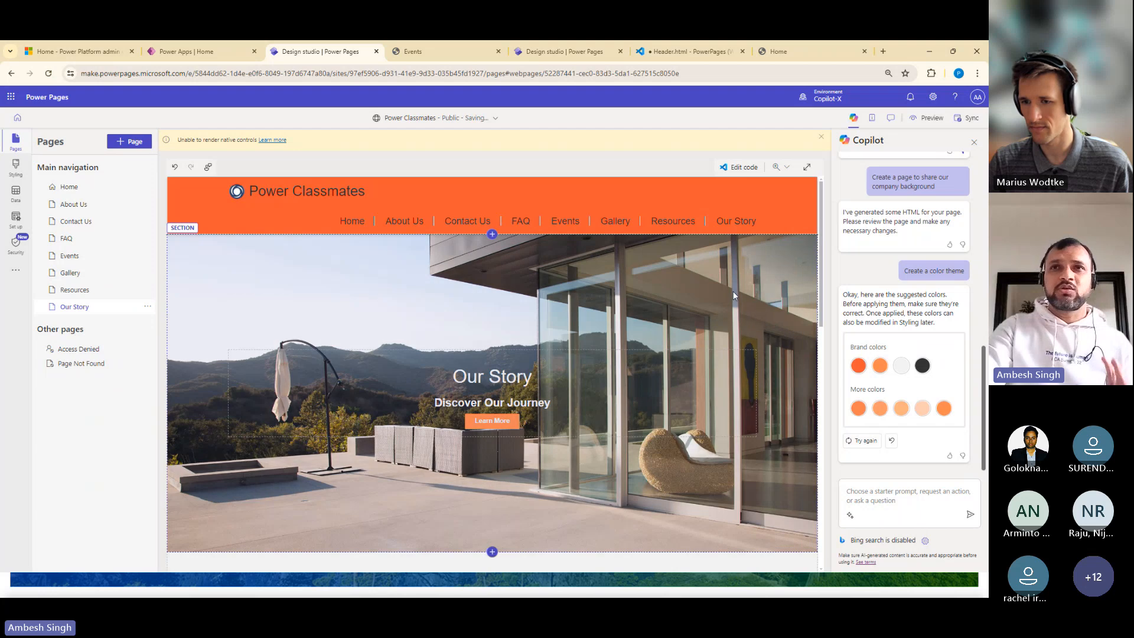
{"action": "left_click", "coordinate": [892, 442]}
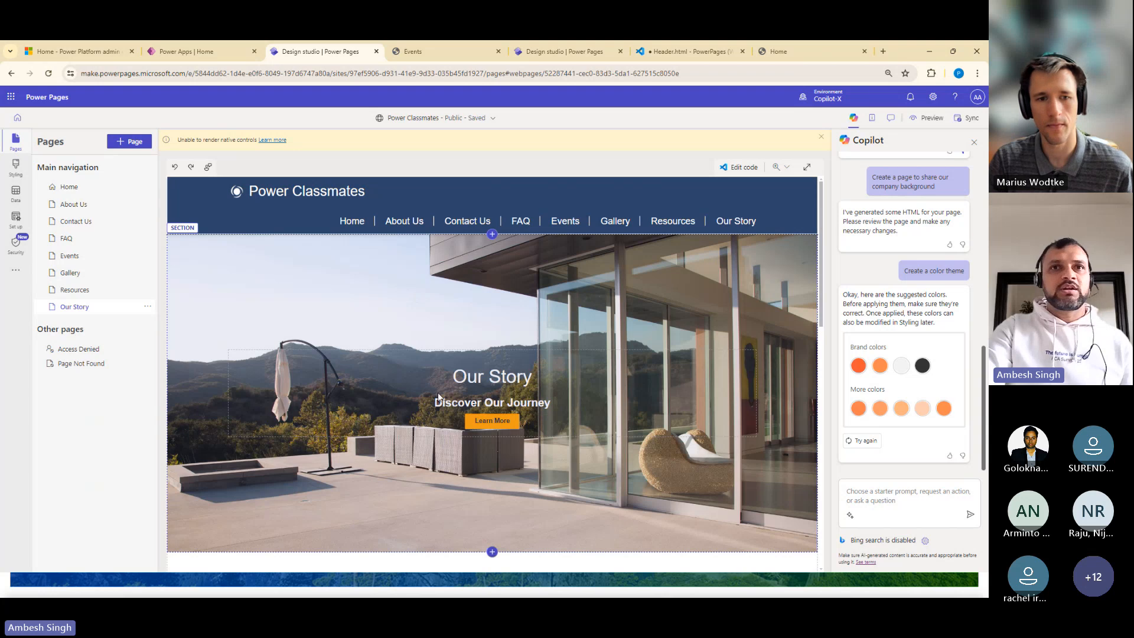
Have Copilot suggest rewrites for the "Discover Our Journey" subheading on the Our Story page, and generate another set
{"action": "left_click", "coordinate": [466, 404]}
{"action": "left_click", "coordinate": [263, 385]}
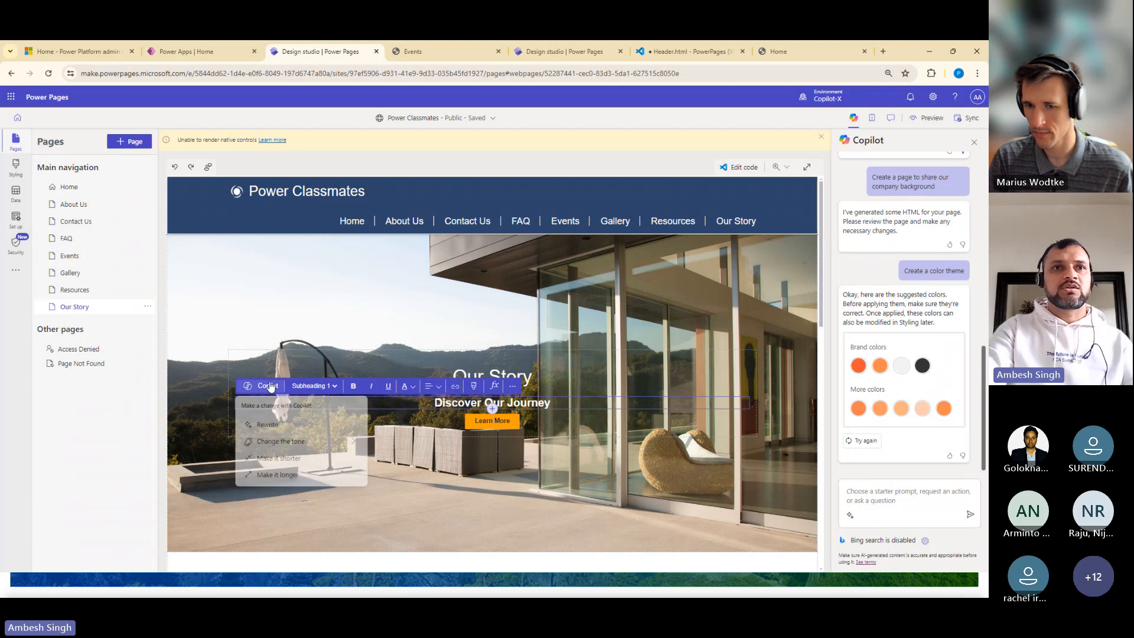
{"action": "left_click", "coordinate": [290, 434]}
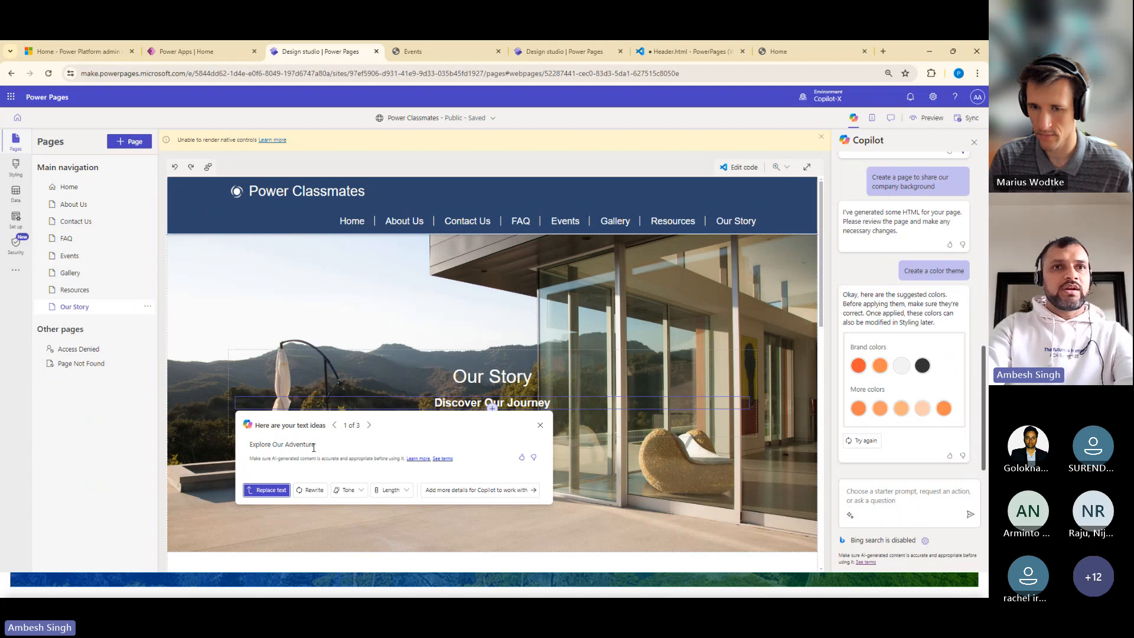
{"action": "left_click_drag", "start_coordinate": [317, 446], "coordinate": [238, 444]}
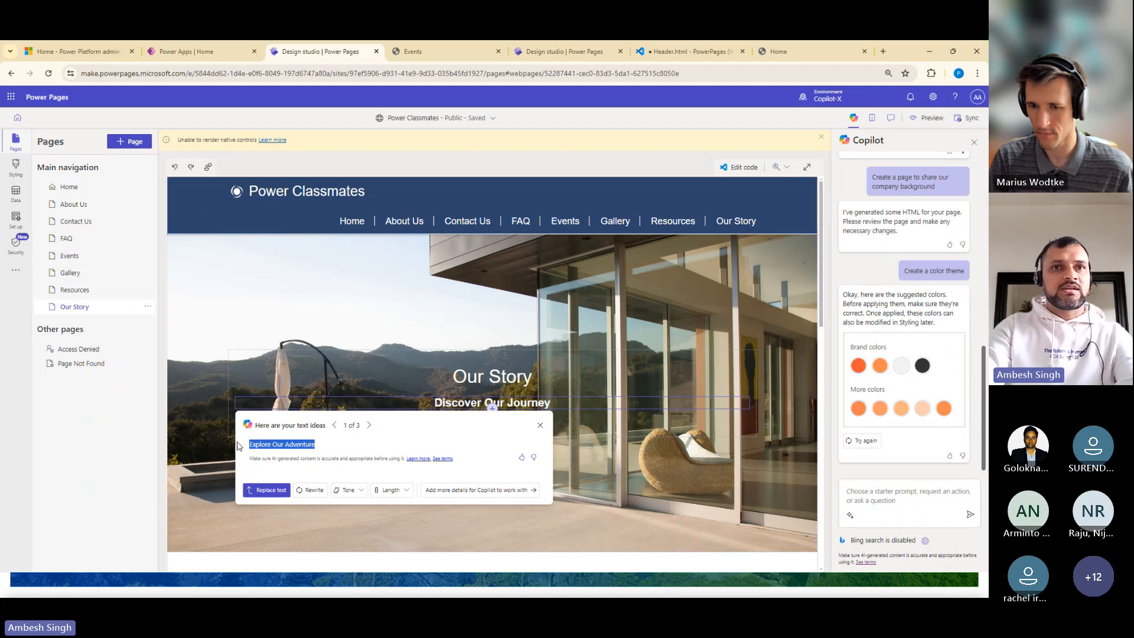
{"action": "left_click", "coordinate": [307, 491]}
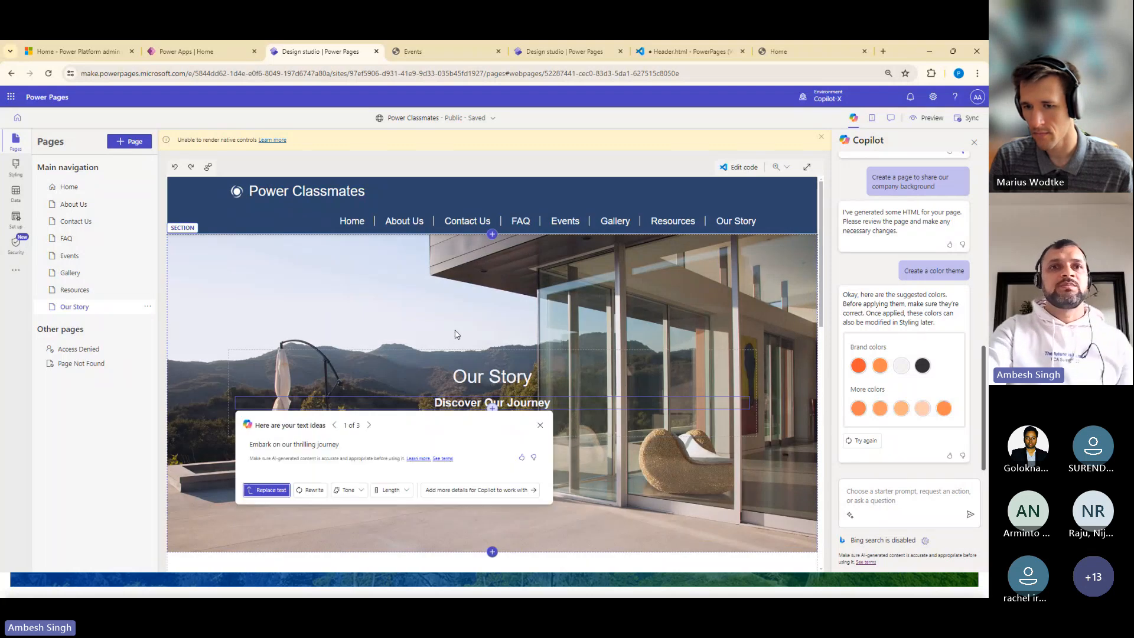
Lengthen the Copilot suggestion and replace the subheading with "Begin your exciting adventure with us and immerse yourself in the thrilling journey that awaits."
{"action": "left_click", "coordinate": [352, 492]}
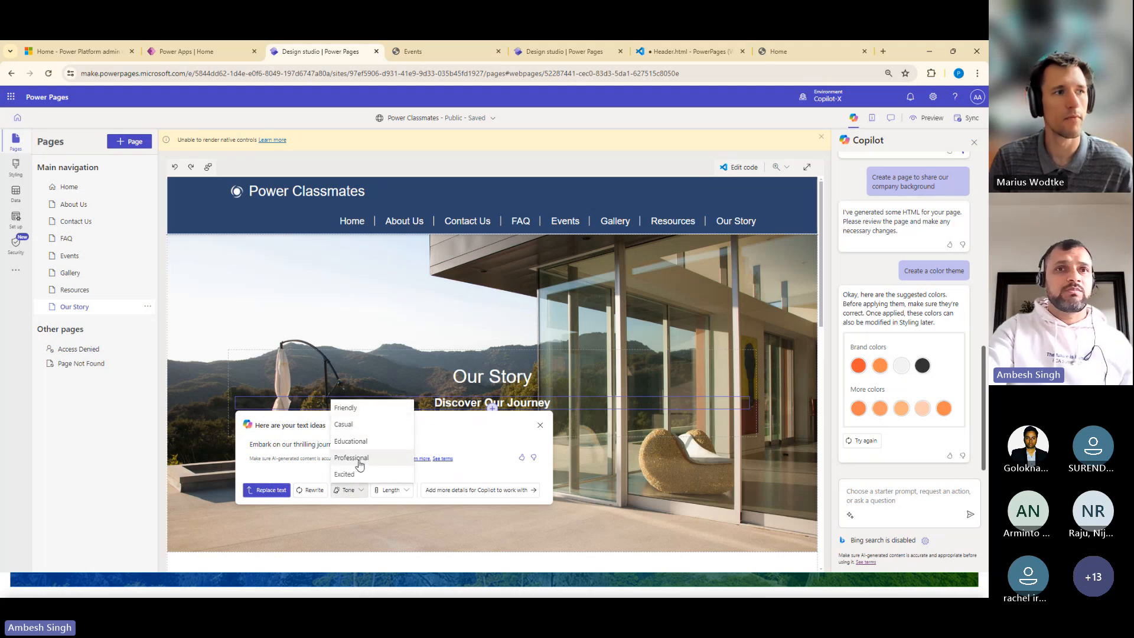
{"action": "left_click", "coordinate": [395, 496]}
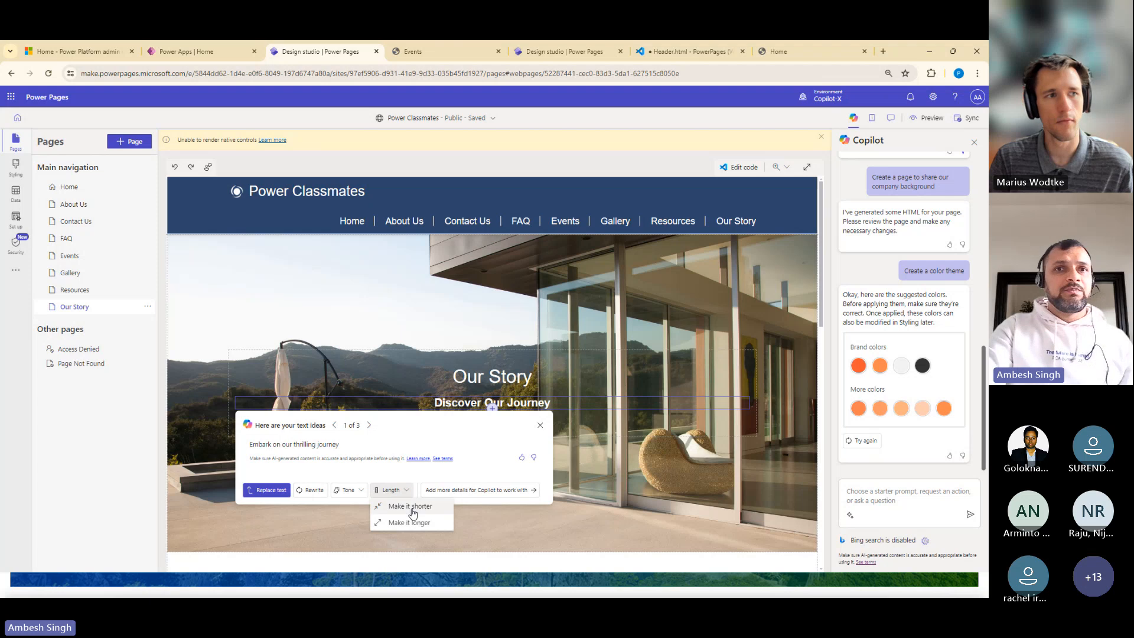
{"action": "left_click", "coordinate": [414, 509]}
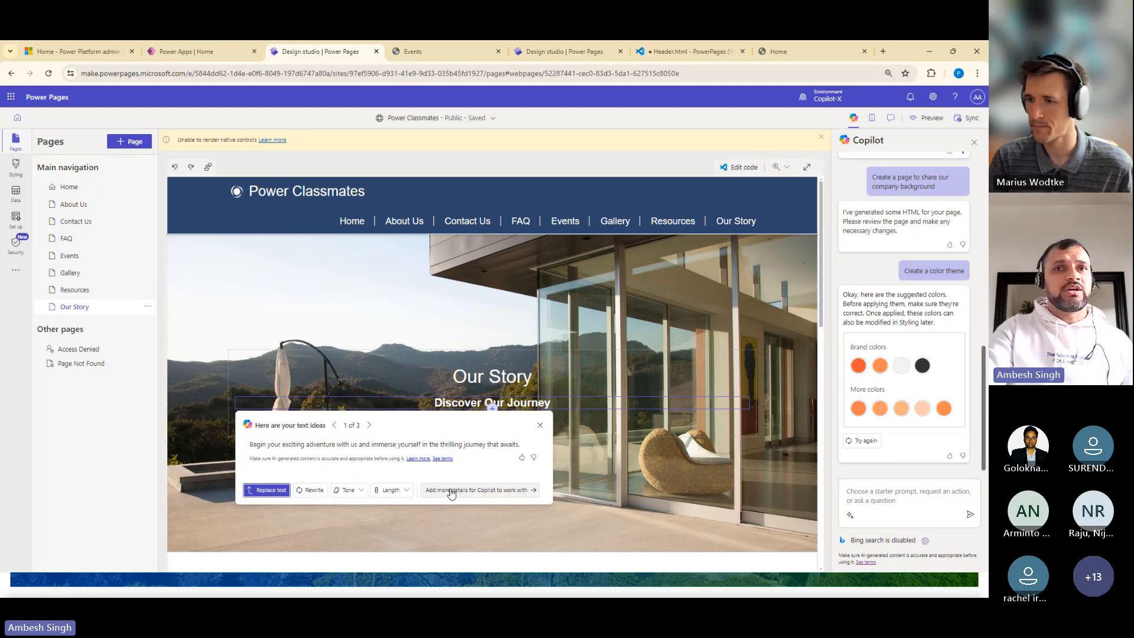
{"action": "left_click", "coordinate": [266, 489]}
Check the layouts available for adding a section above About Us on the Our Story page, without adding one
{"action": "scroll", "coordinate": [439, 406], "scroll_direction": "down", "scroll_amount": 3}
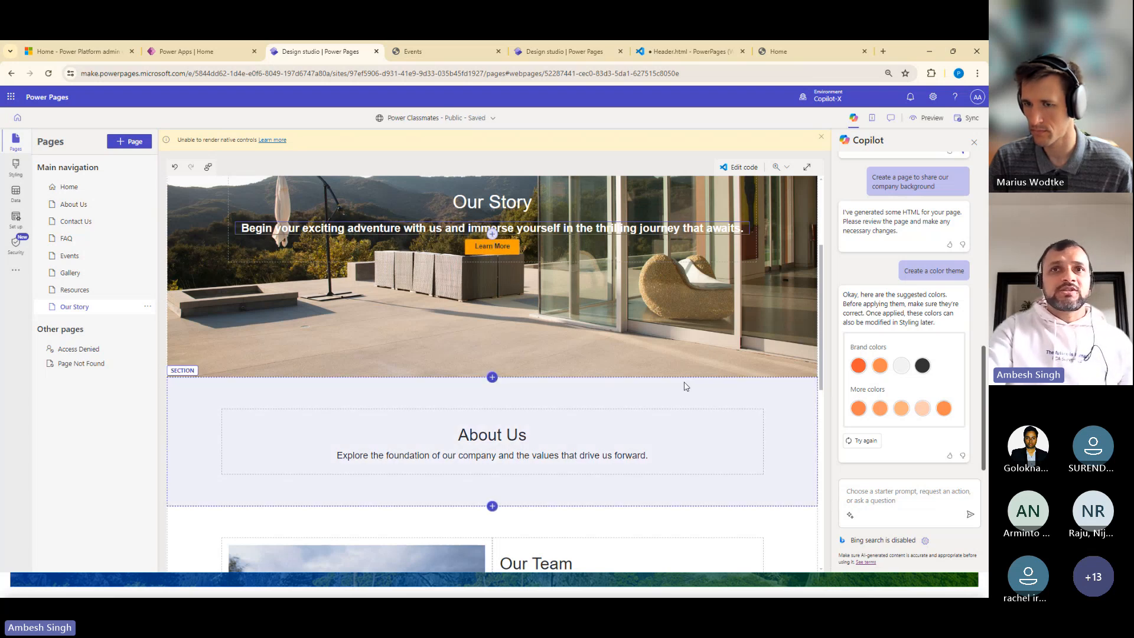
{"action": "left_click", "coordinate": [493, 380]}
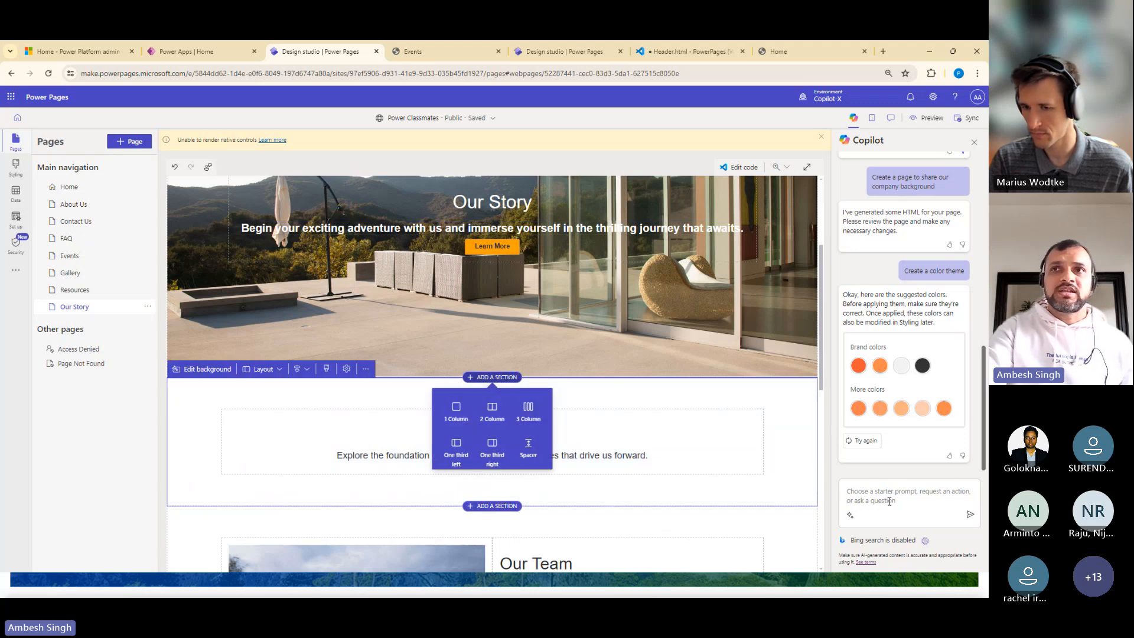
{"action": "key", "text": "Escape"}
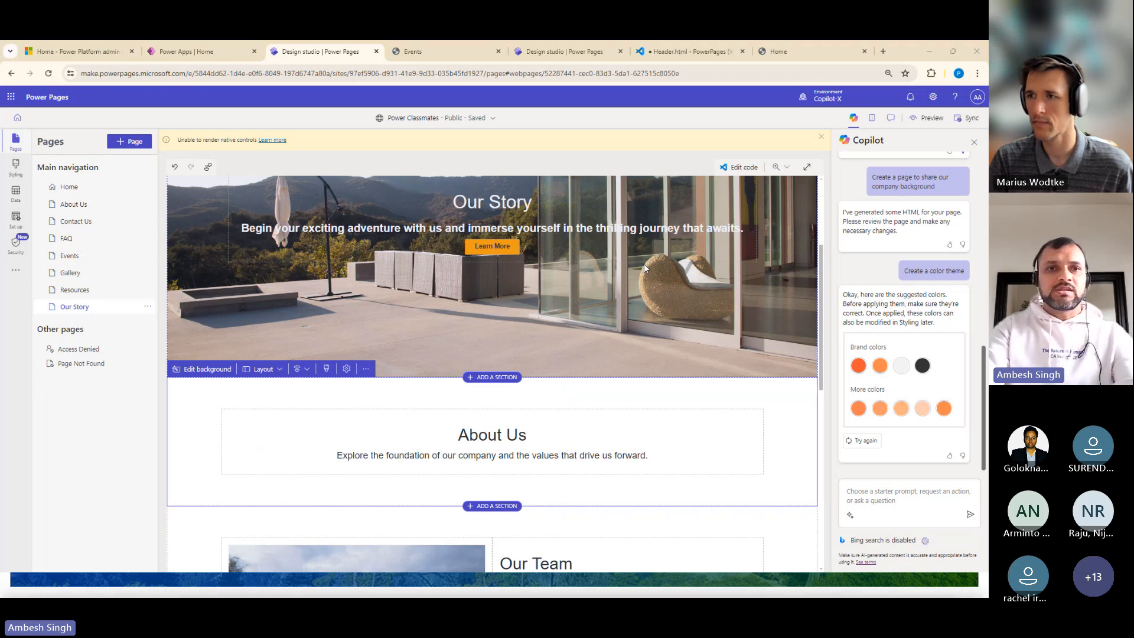
{"action": "key", "text": "alt+Tab"}
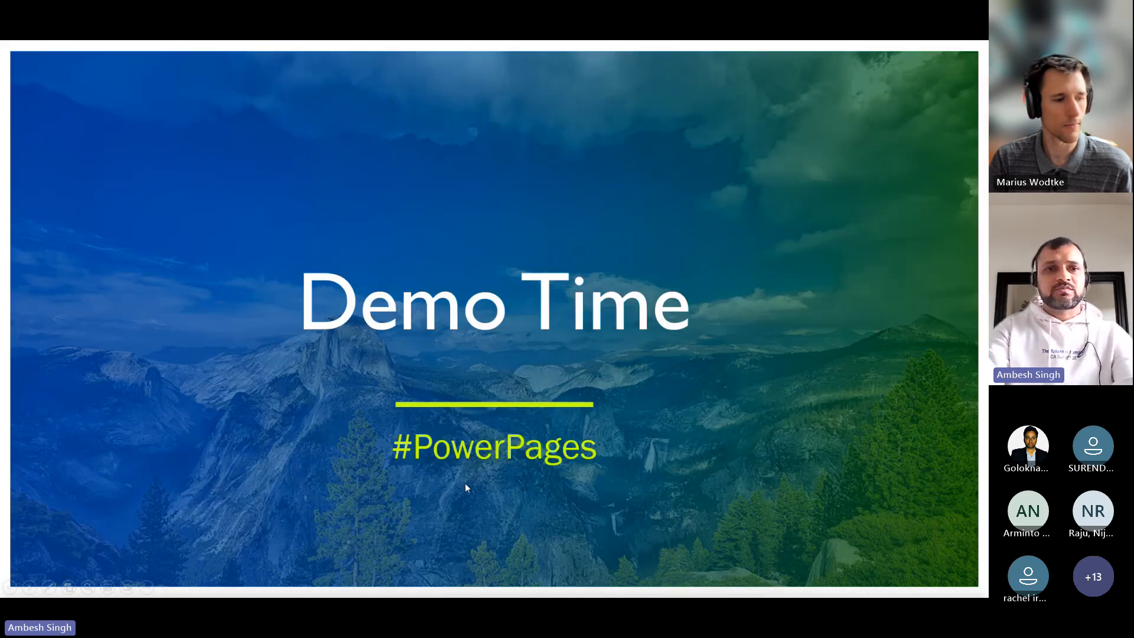
{"action": "key", "text": "Right"}
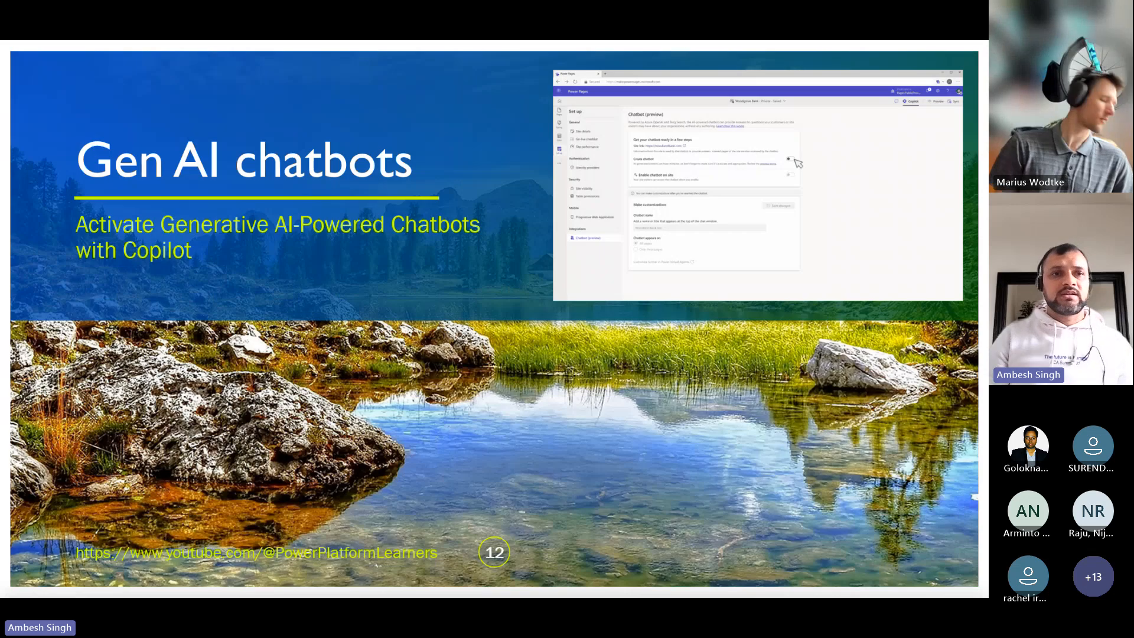
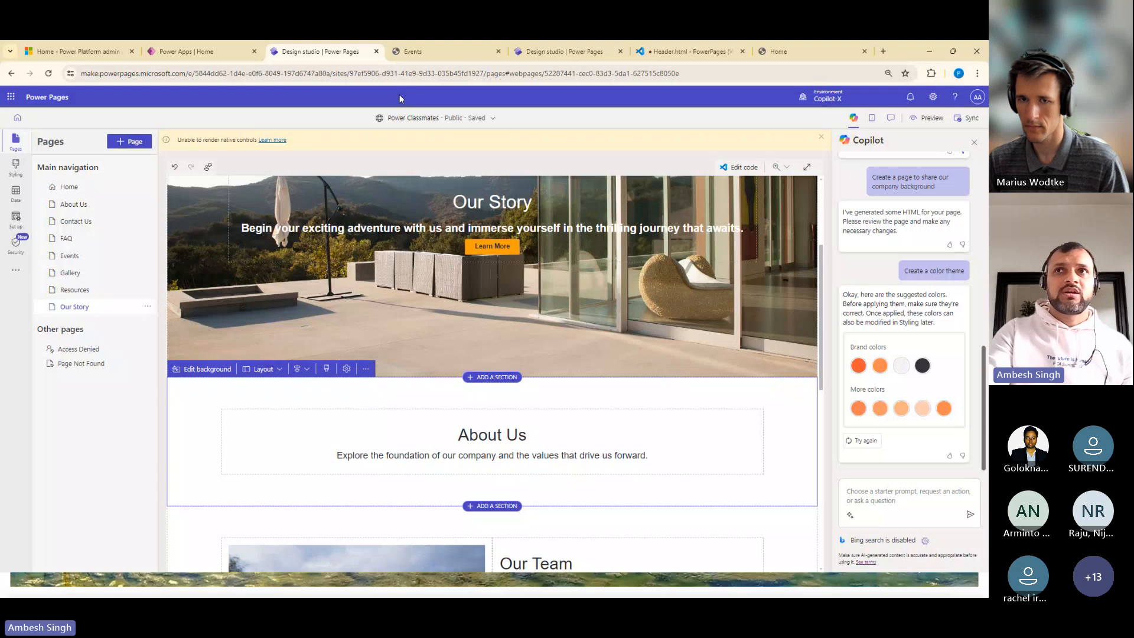
Sync the Visual Studio Code edits into the design studio of the Event Registration site
{"action": "left_click", "coordinate": [812, 52]}
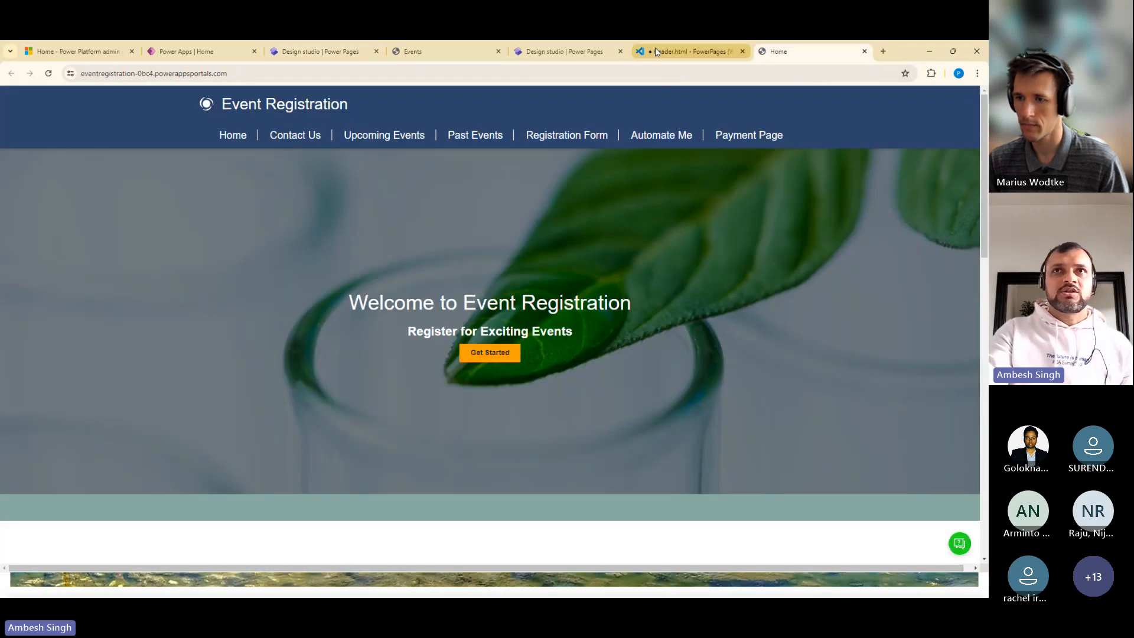
{"action": "left_click", "coordinate": [564, 52]}
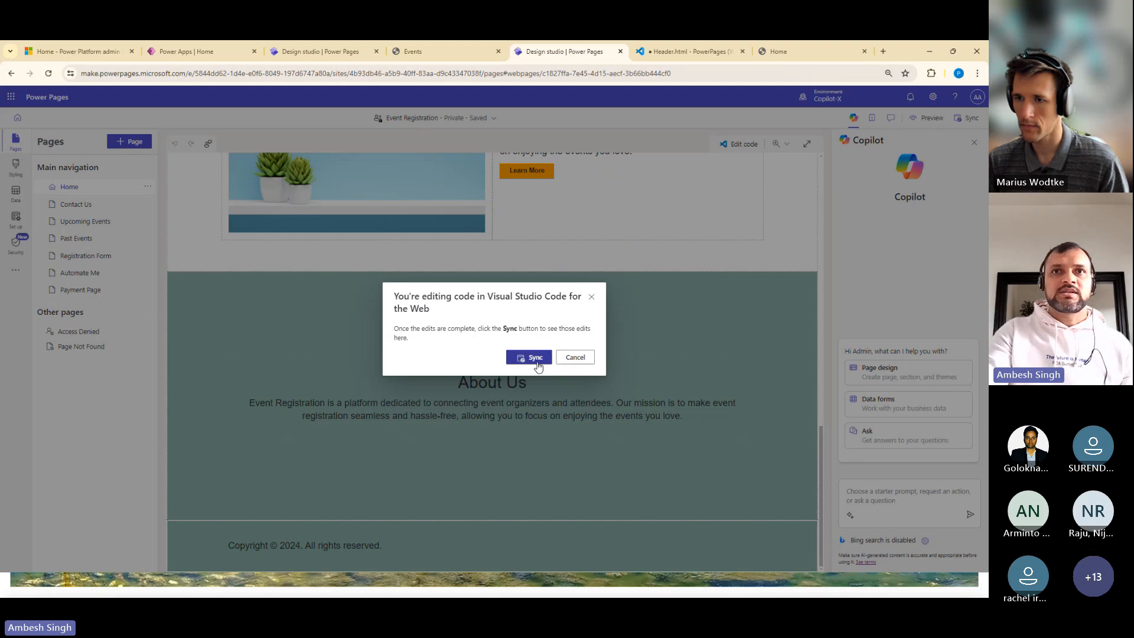
{"action": "left_click", "coordinate": [534, 358]}
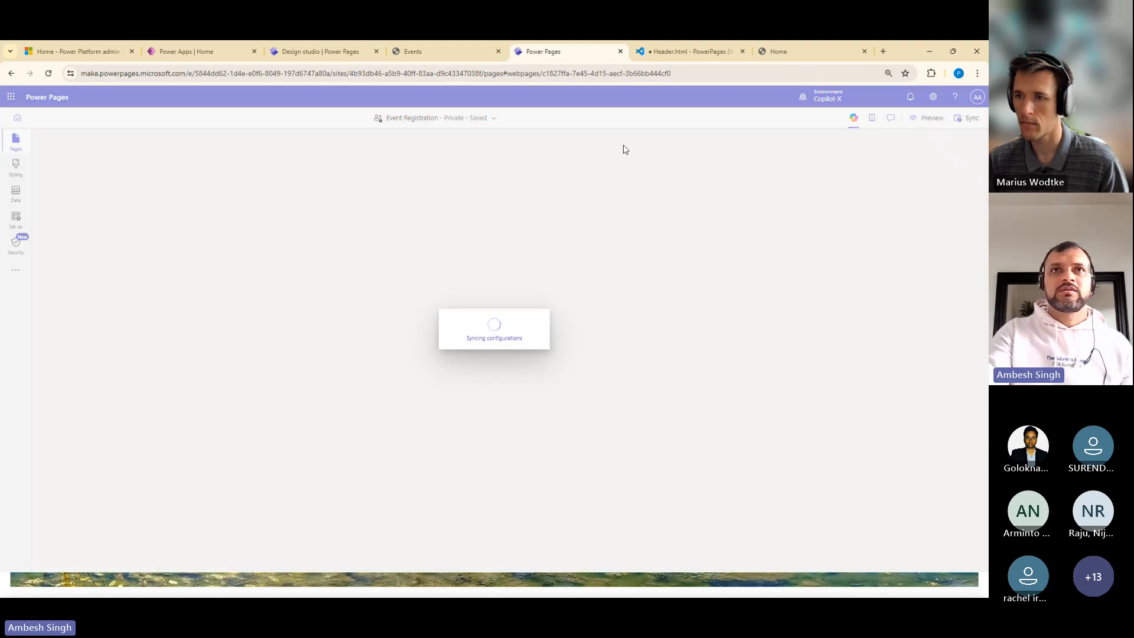
Close the "Publish bots with AI features" tenant setting in the Power Platform admin center without changing it
{"action": "left_click", "coordinate": [405, 51]}
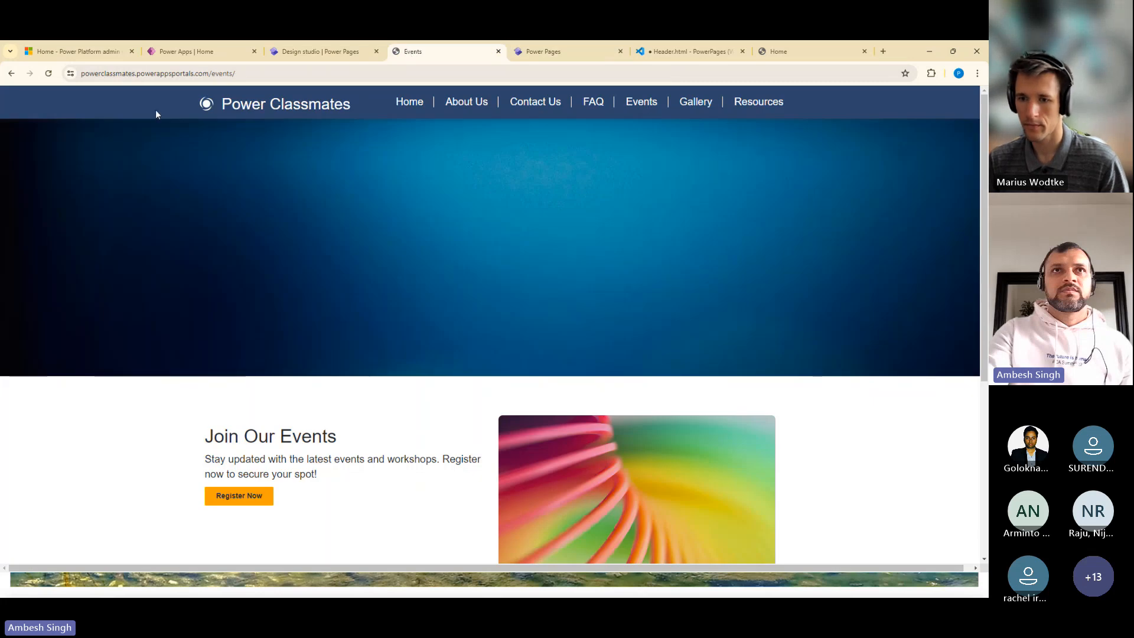
{"action": "left_click", "coordinate": [58, 55]}
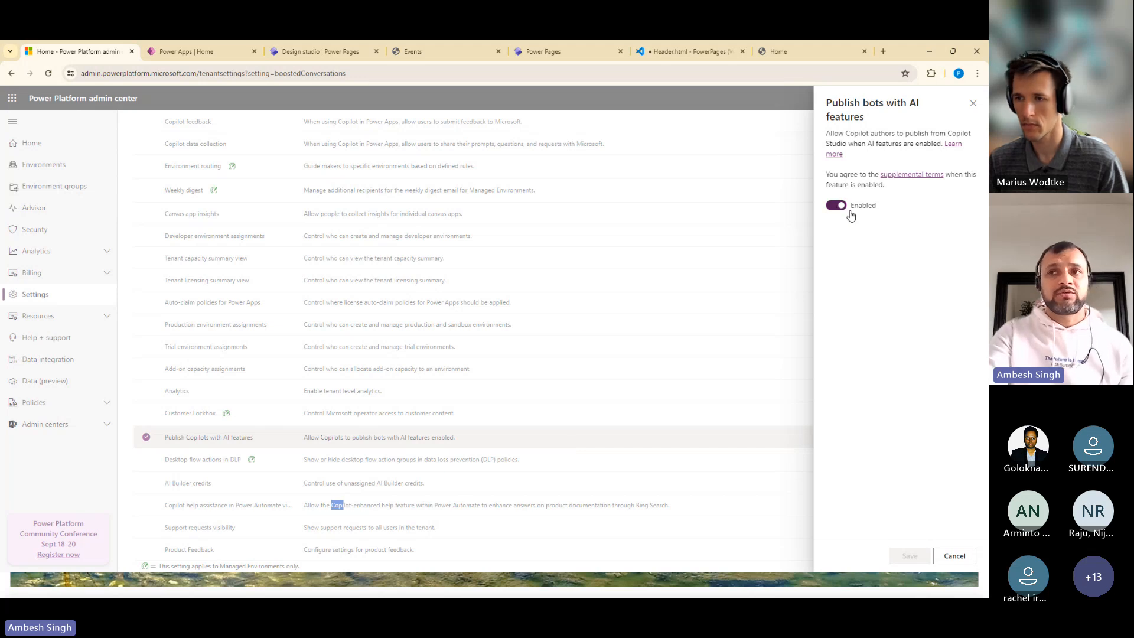
{"action": "left_click", "coordinate": [954, 556]}
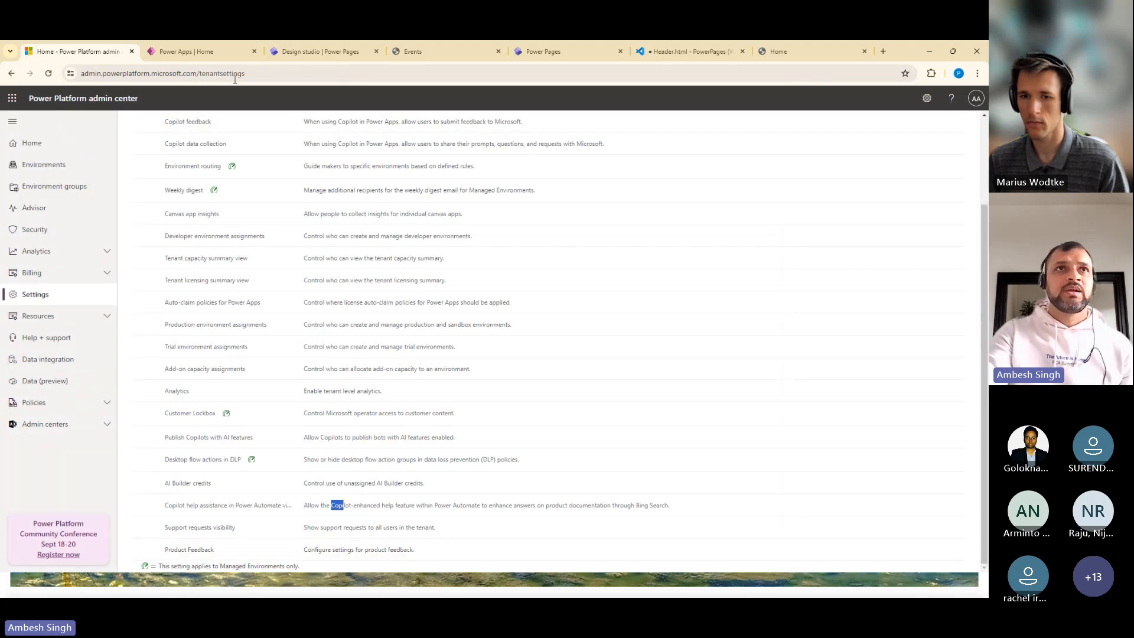
Return to the Power Classmates design studio, reload it from the site's base address without the page path, and continue to editing the site
{"action": "left_click", "coordinate": [295, 53]}
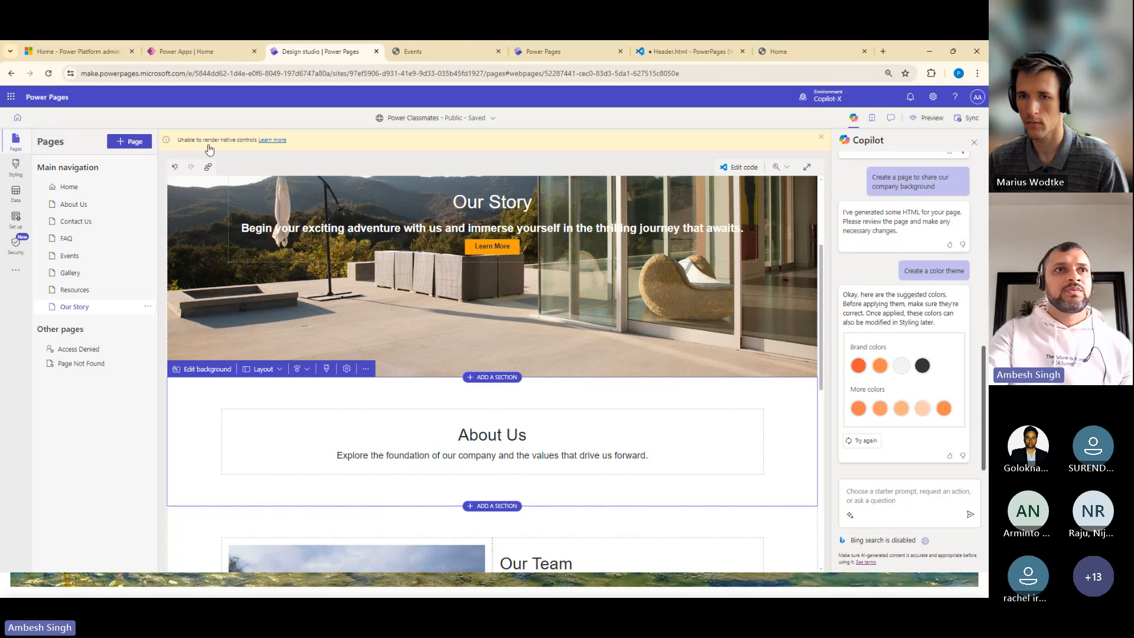
{"action": "left_click", "coordinate": [16, 254]}
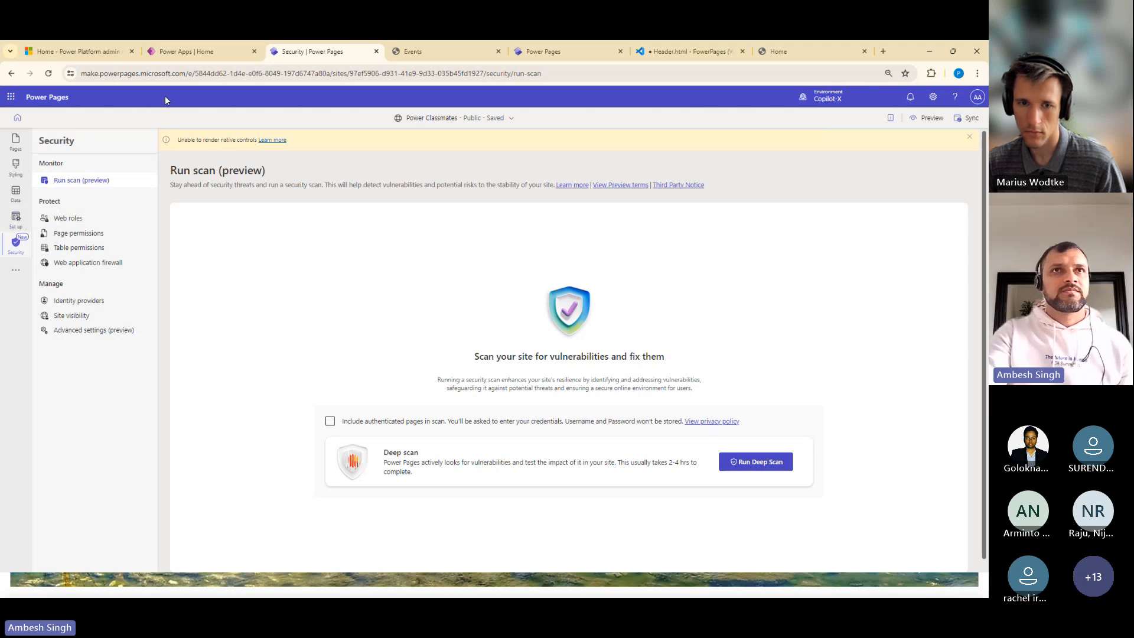
{"action": "left_click", "coordinate": [283, 69]}
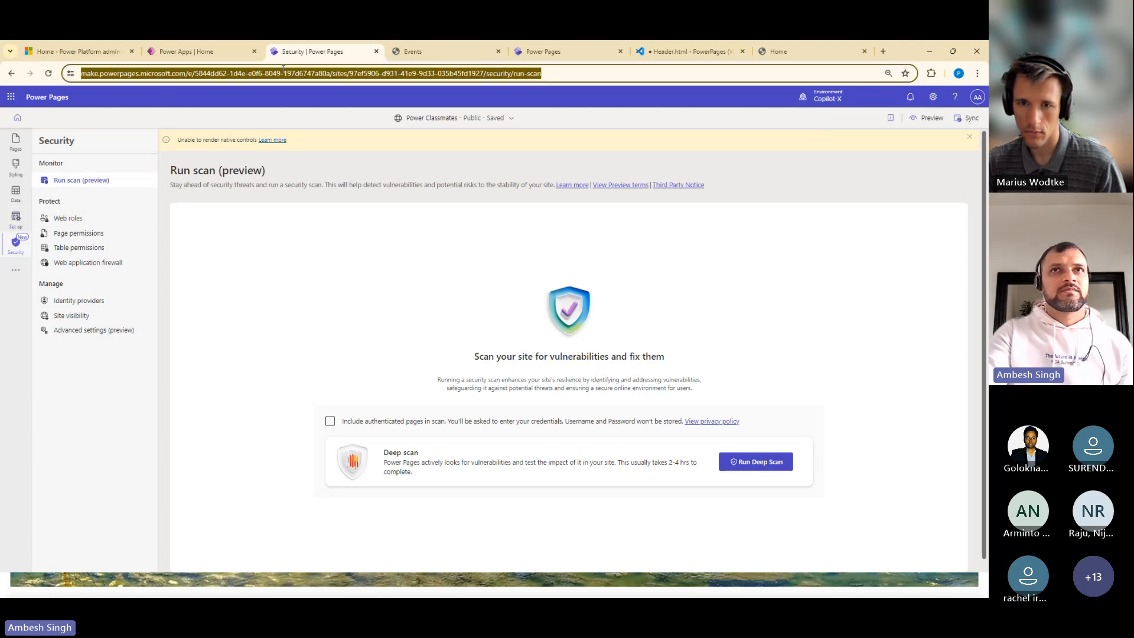
{"action": "left_click", "coordinate": [500, 73]}
{"action": "key", "text": "shift+End"}
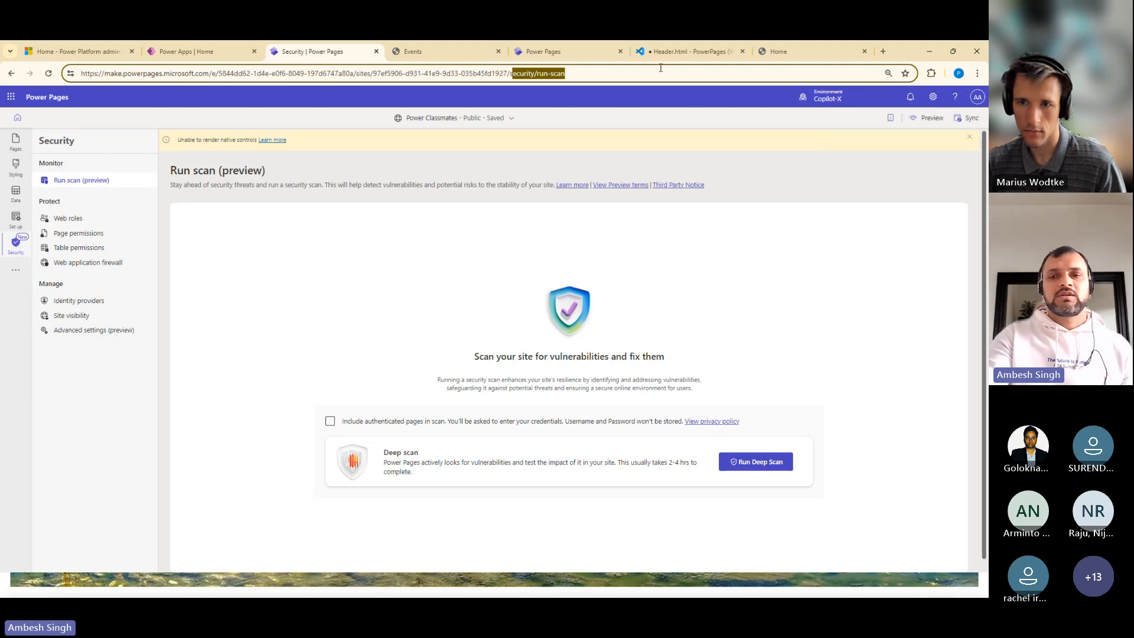
{"action": "key", "text": "Delete"}
{"action": "key", "text": "Return"}
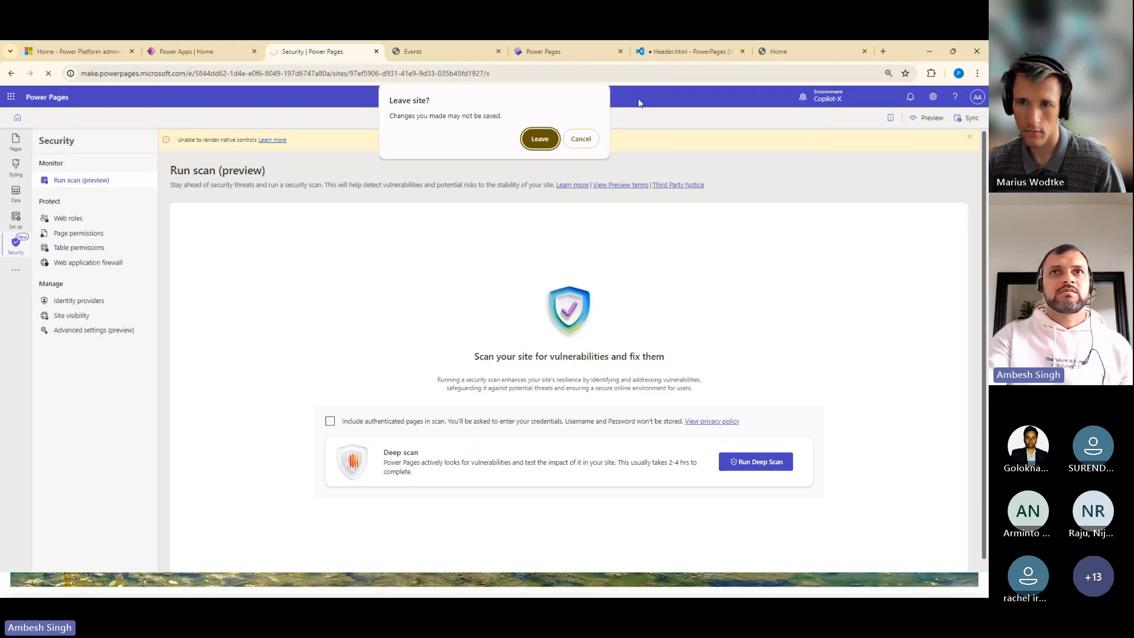
{"action": "left_click", "coordinate": [539, 138]}
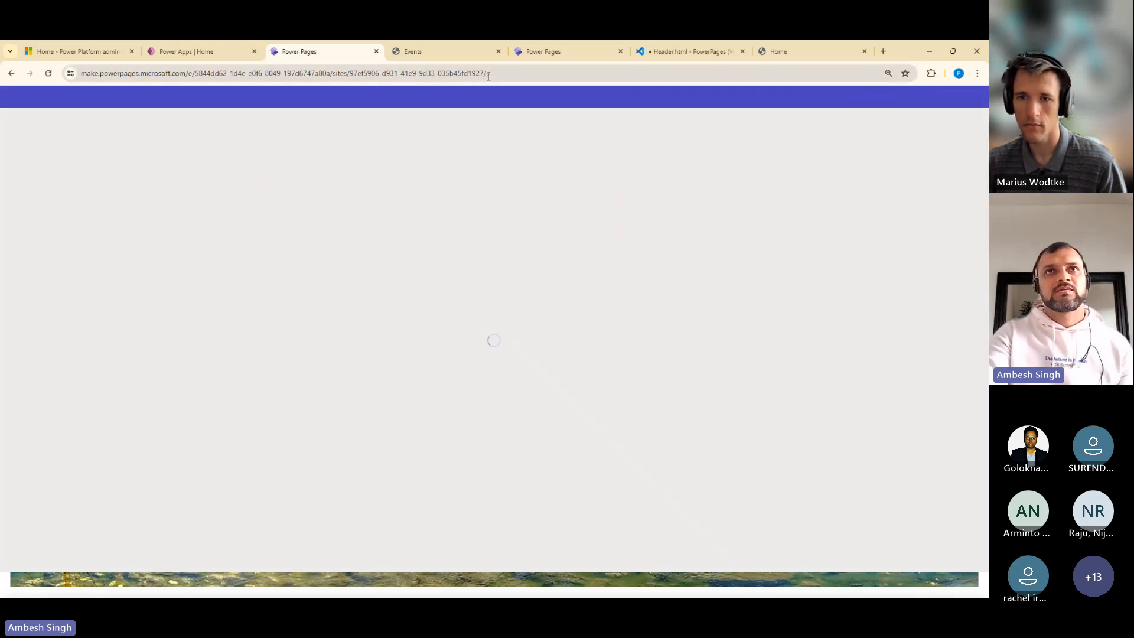
{"action": "left_click", "coordinate": [533, 71]}
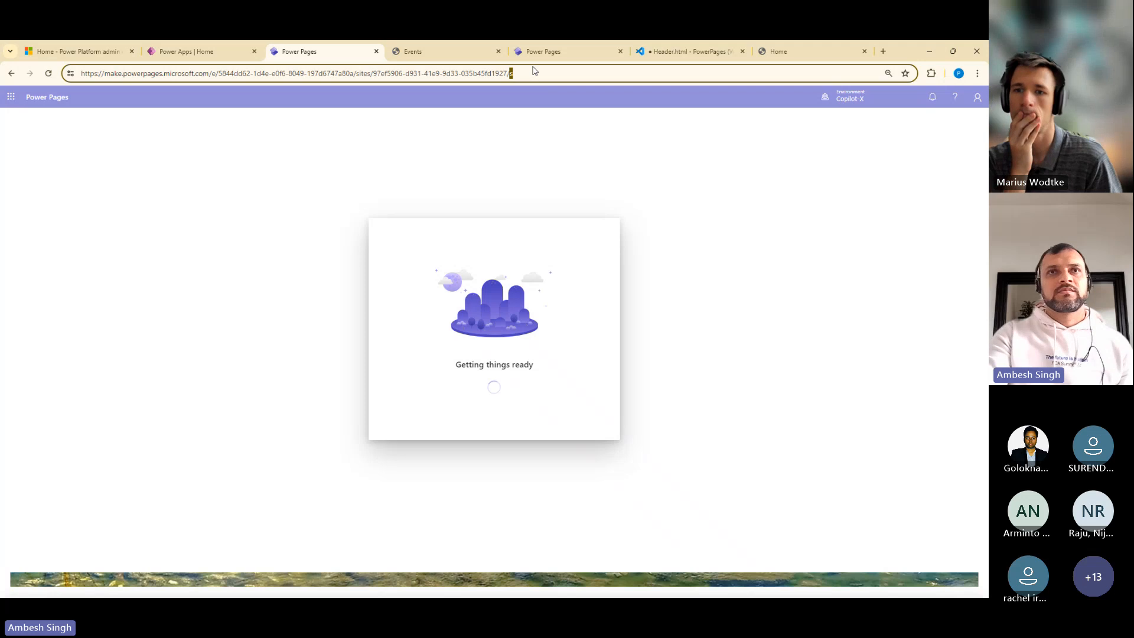
{"action": "key", "text": "BackSpace"}
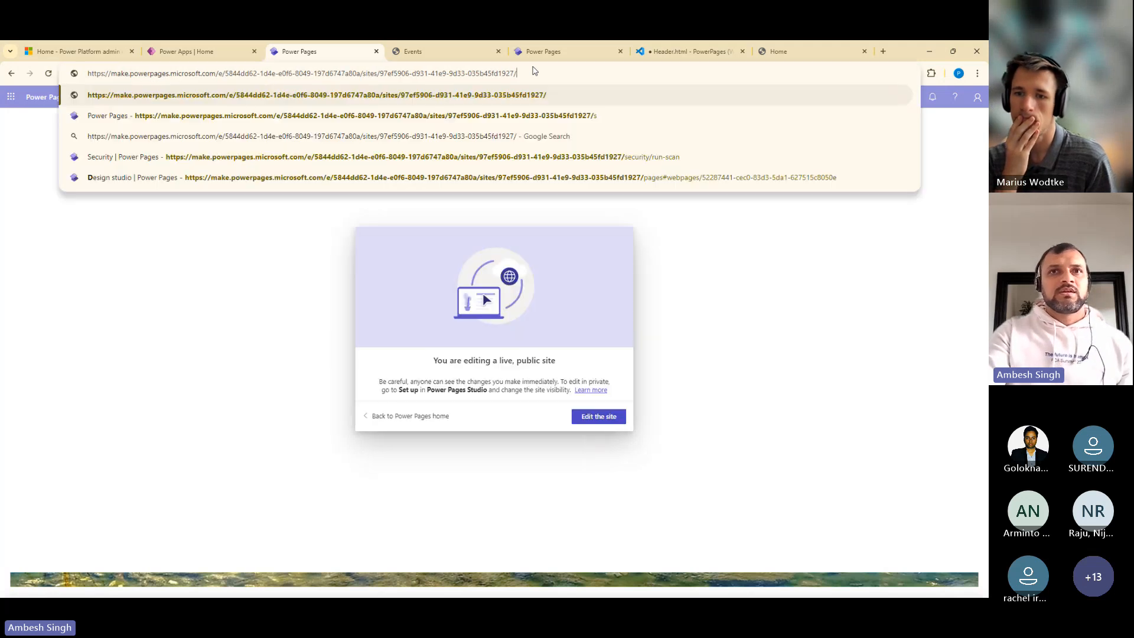
{"action": "key", "text": "Return"}
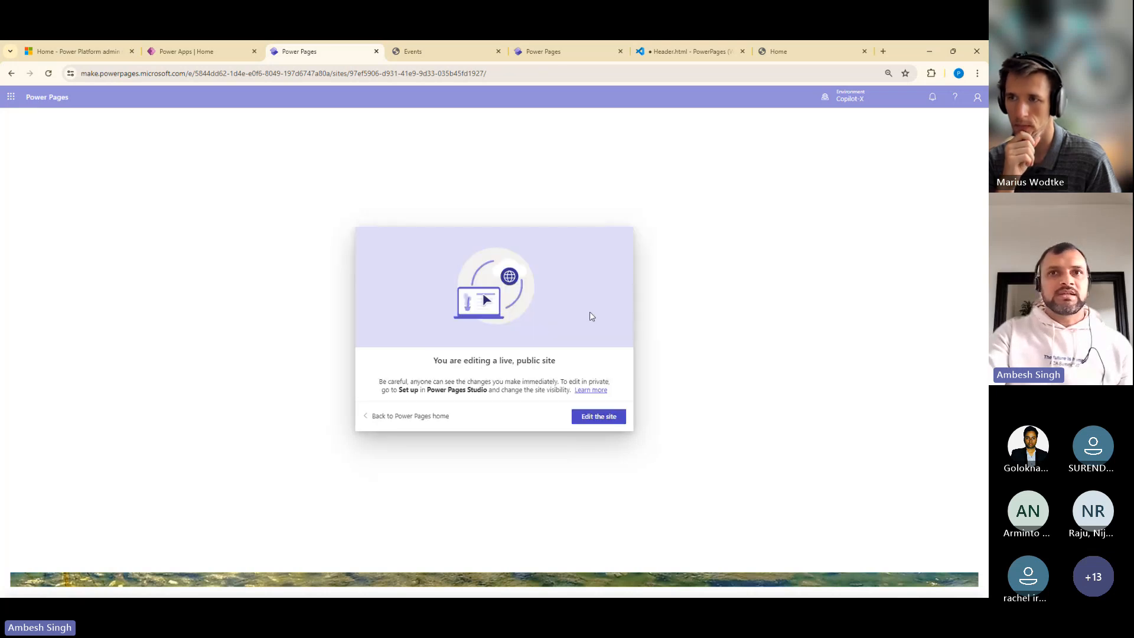
{"action": "left_click", "coordinate": [597, 418]}
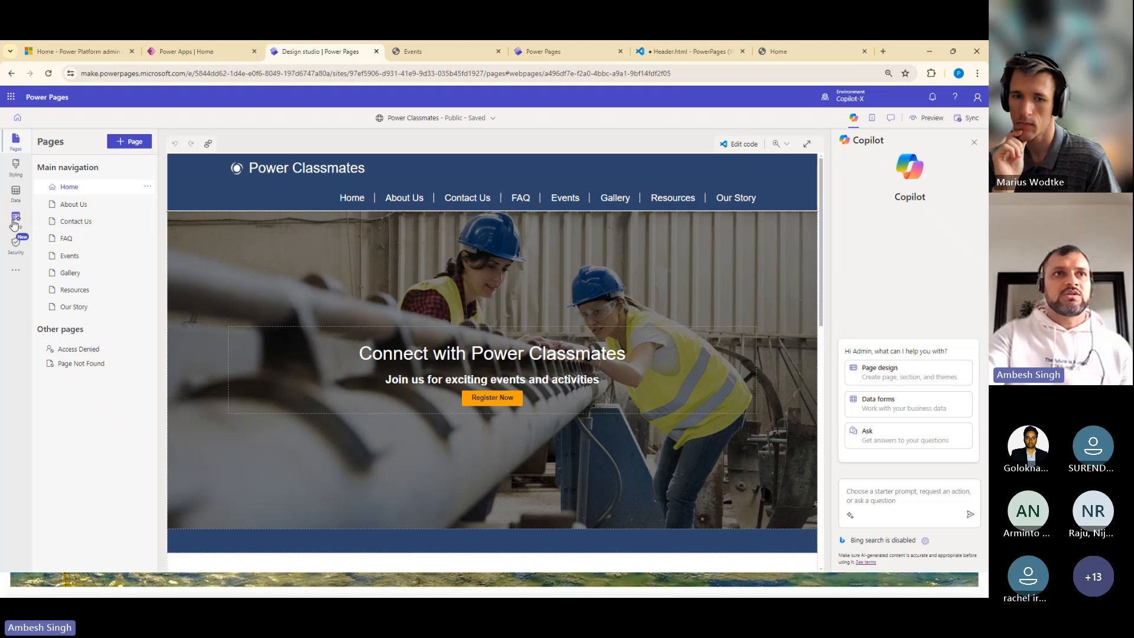
Enable copilot on the Power Classmates site in its Add copilot setup
{"action": "left_click", "coordinate": [14, 222]}
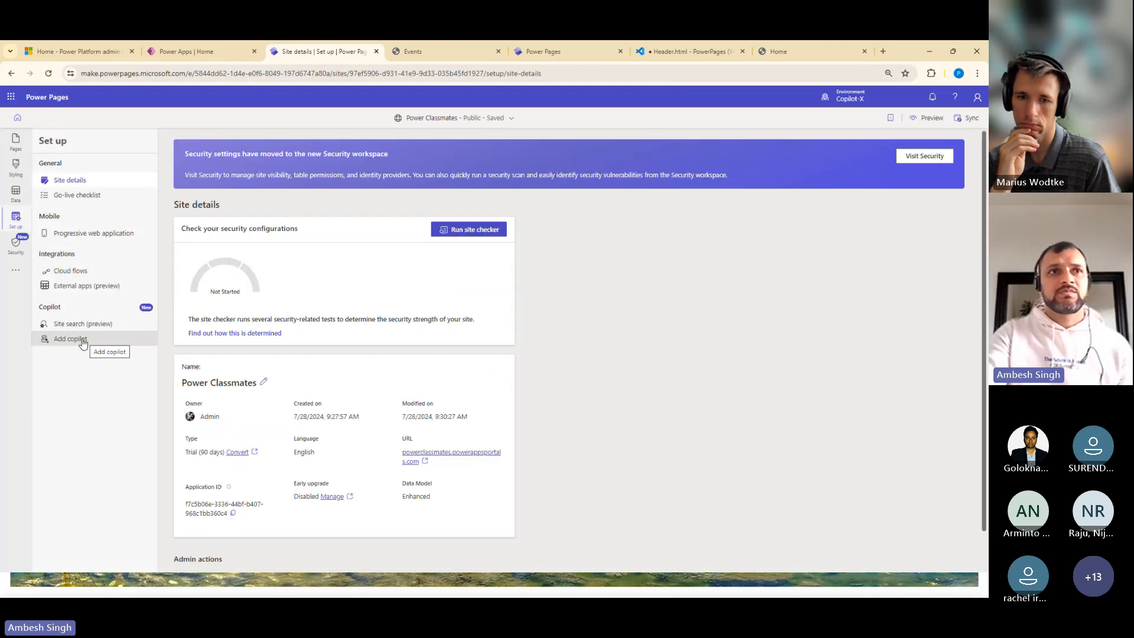
{"action": "left_click", "coordinate": [83, 342]}
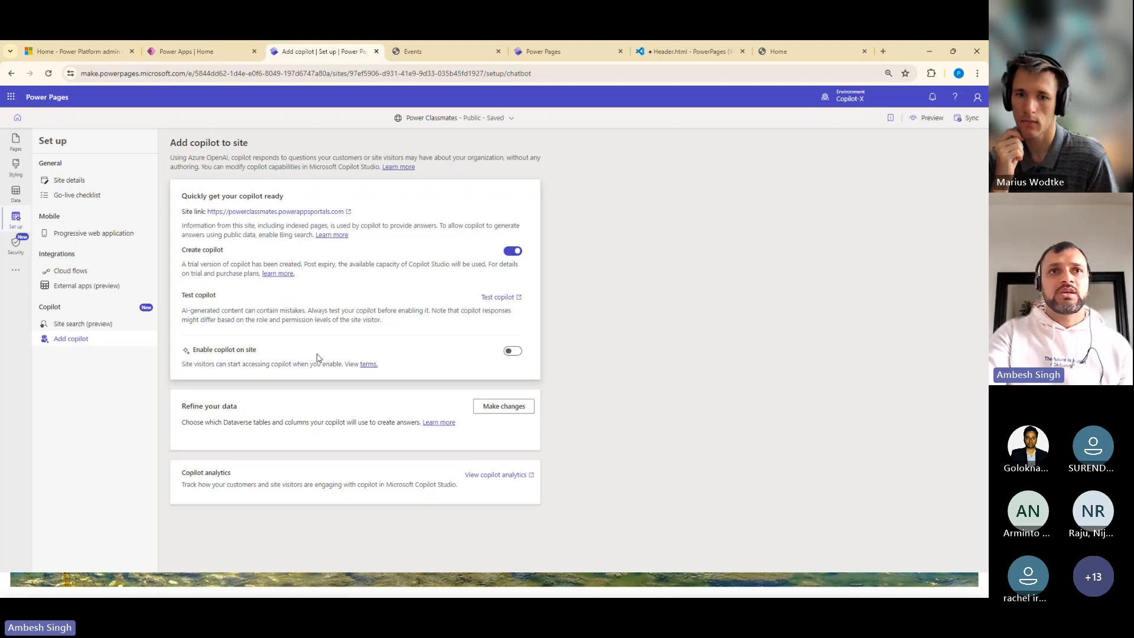
{"action": "left_click", "coordinate": [512, 352]}
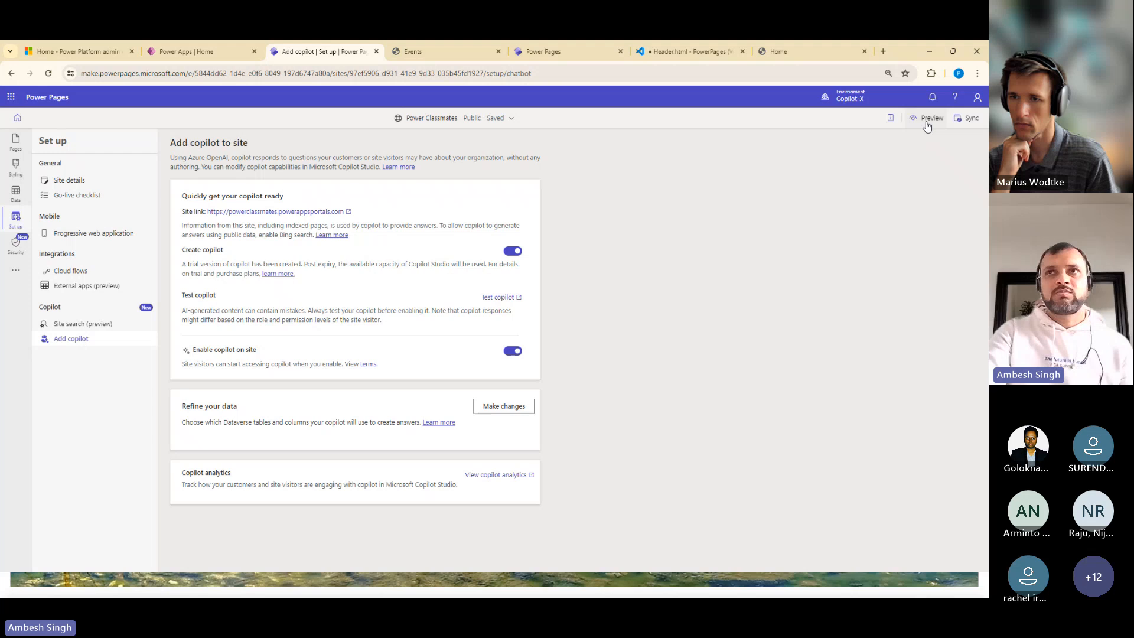
Reload the Add copilot setup page, continue editing the live site, and bring up the site's preview options
{"action": "left_click", "coordinate": [926, 118]}
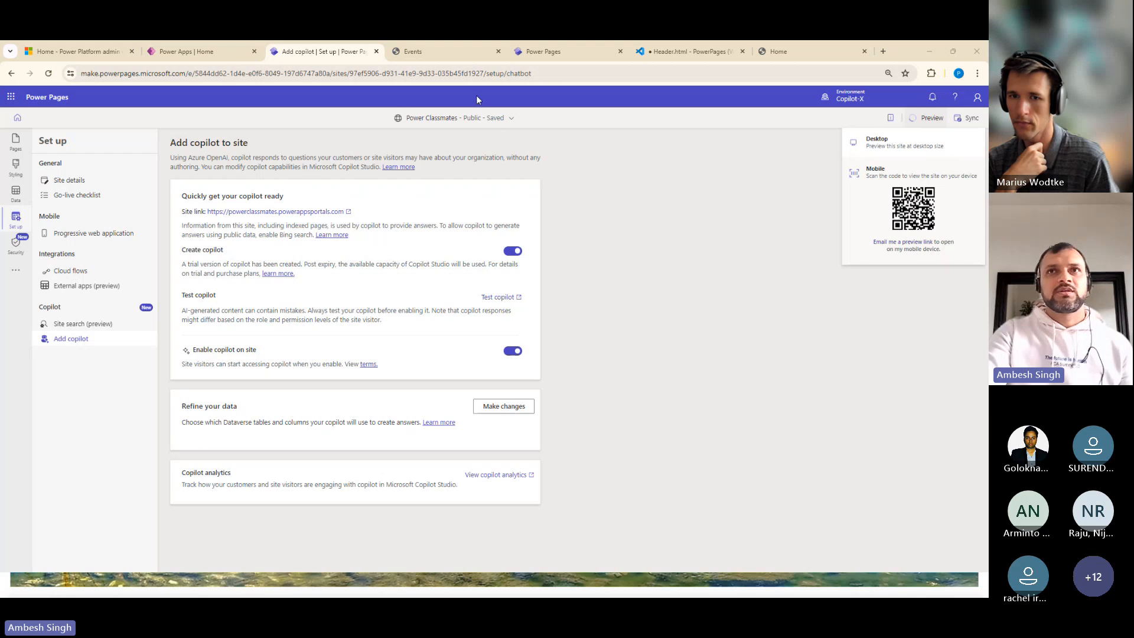
{"action": "left_click", "coordinate": [546, 79]}
{"action": "key", "text": "Return"}
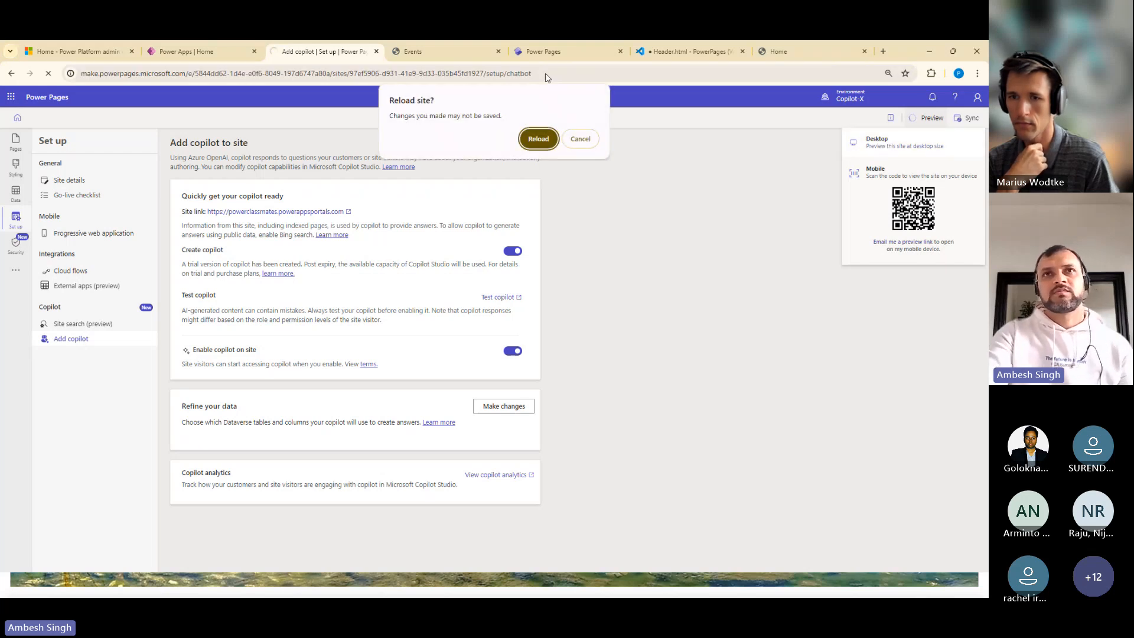
{"action": "left_click", "coordinate": [538, 139]}
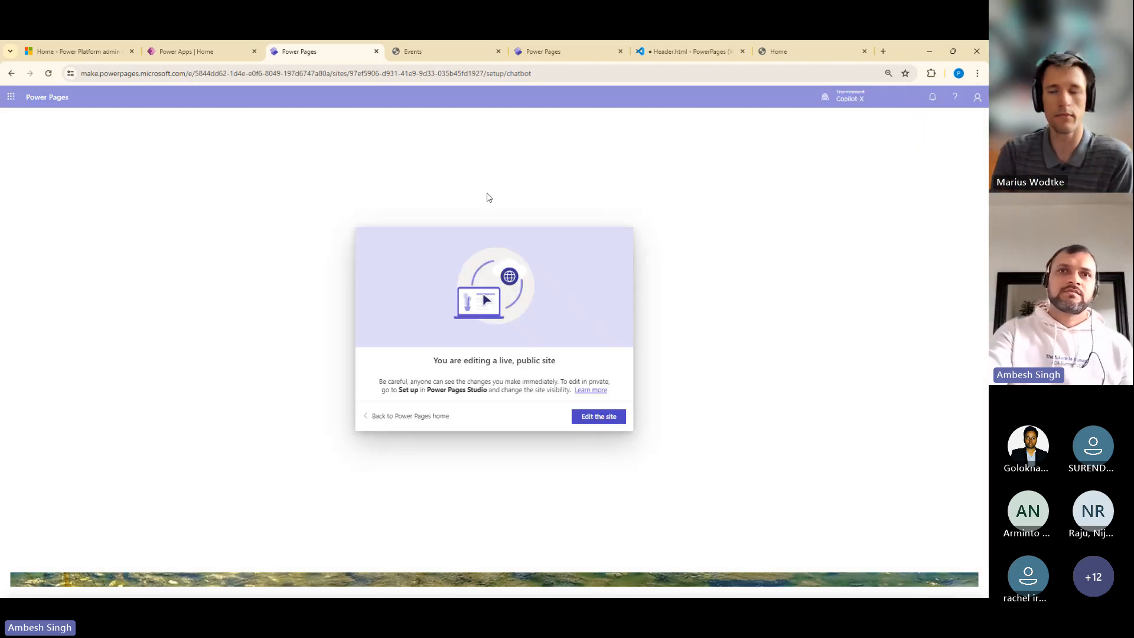
{"action": "left_click", "coordinate": [600, 417]}
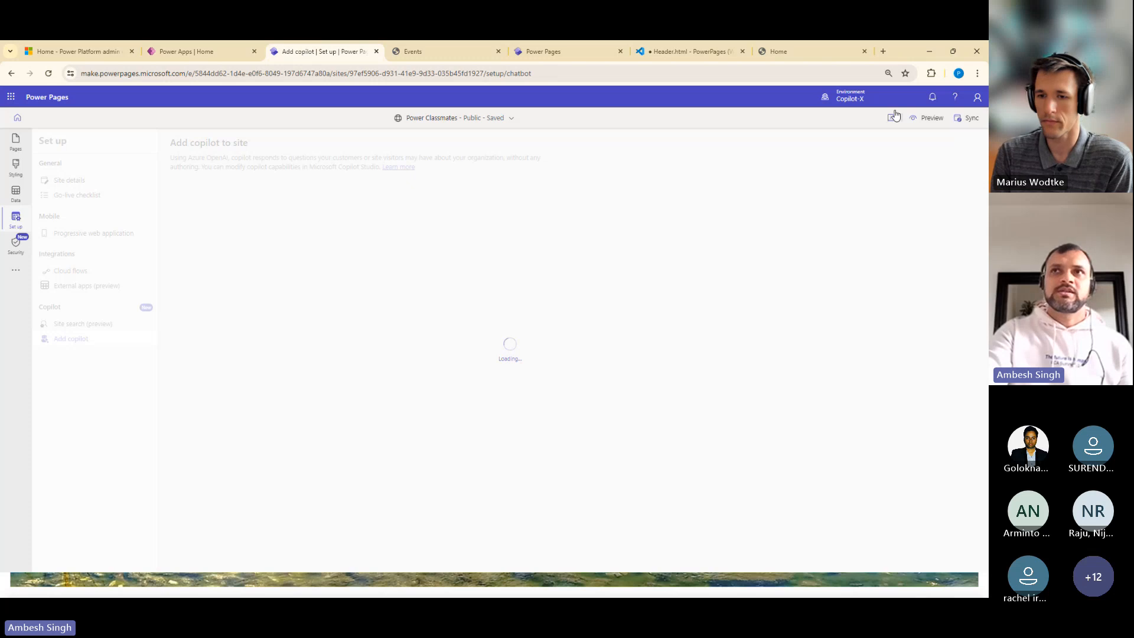
{"action": "left_click", "coordinate": [927, 118]}
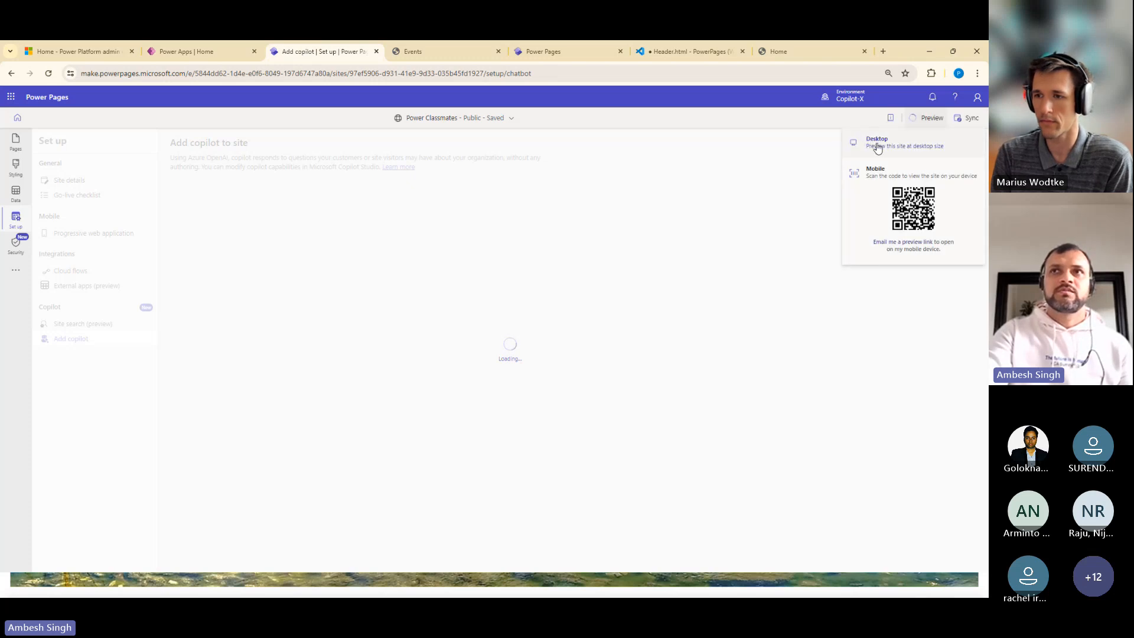
Reload the published Power Classmates Events page in its own browser tab
{"action": "left_click", "coordinate": [454, 58]}
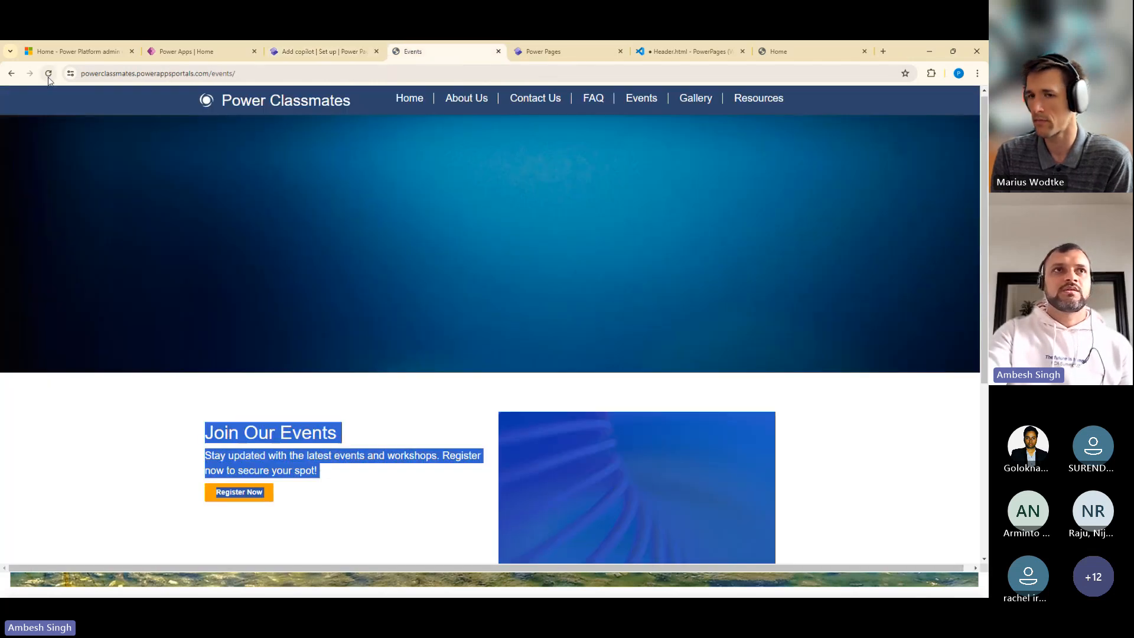
{"action": "left_click", "coordinate": [49, 73]}
{"action": "left_click", "coordinate": [180, 69]}
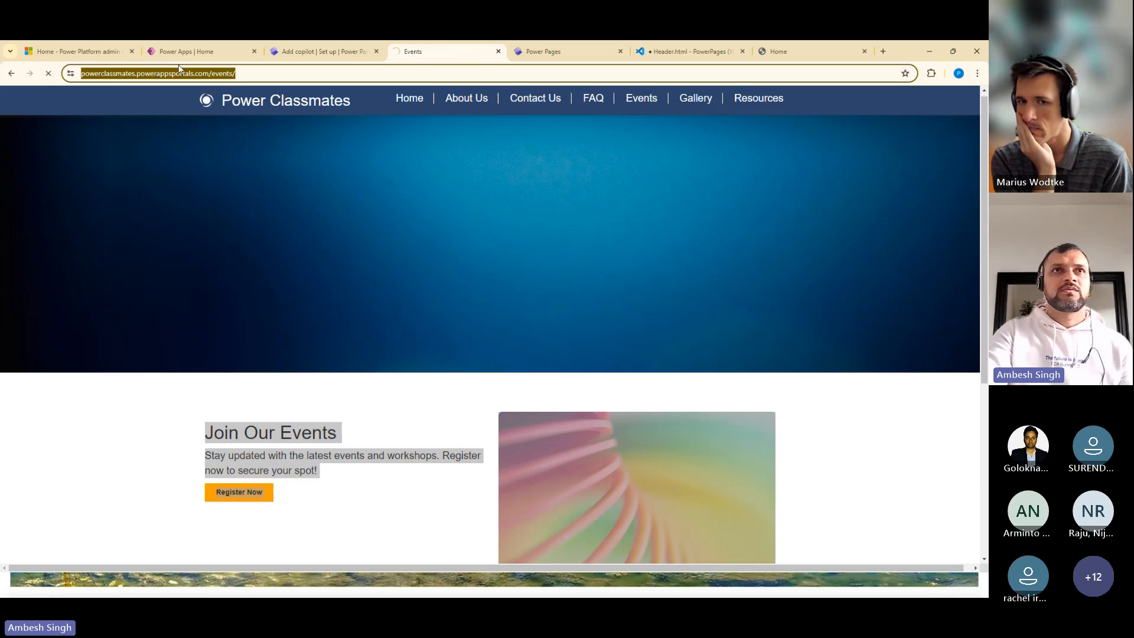
{"action": "key", "text": "Return"}
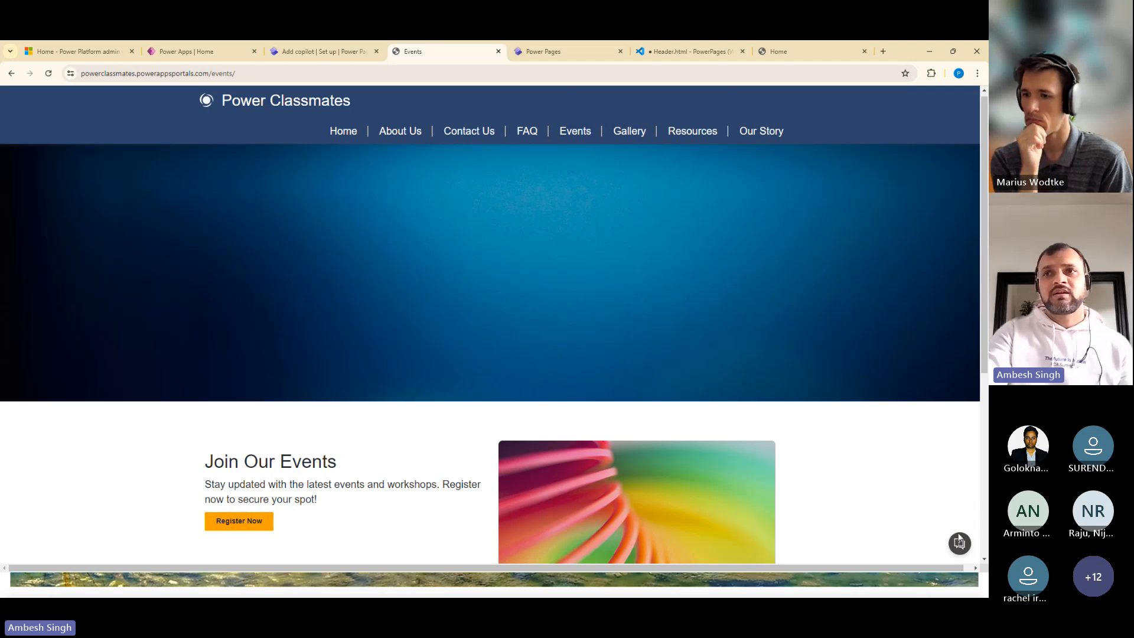
Test the Power Classmates bot on the Events page by sending "Hello", and minimize the chat window
{"action": "left_click", "coordinate": [959, 542]}
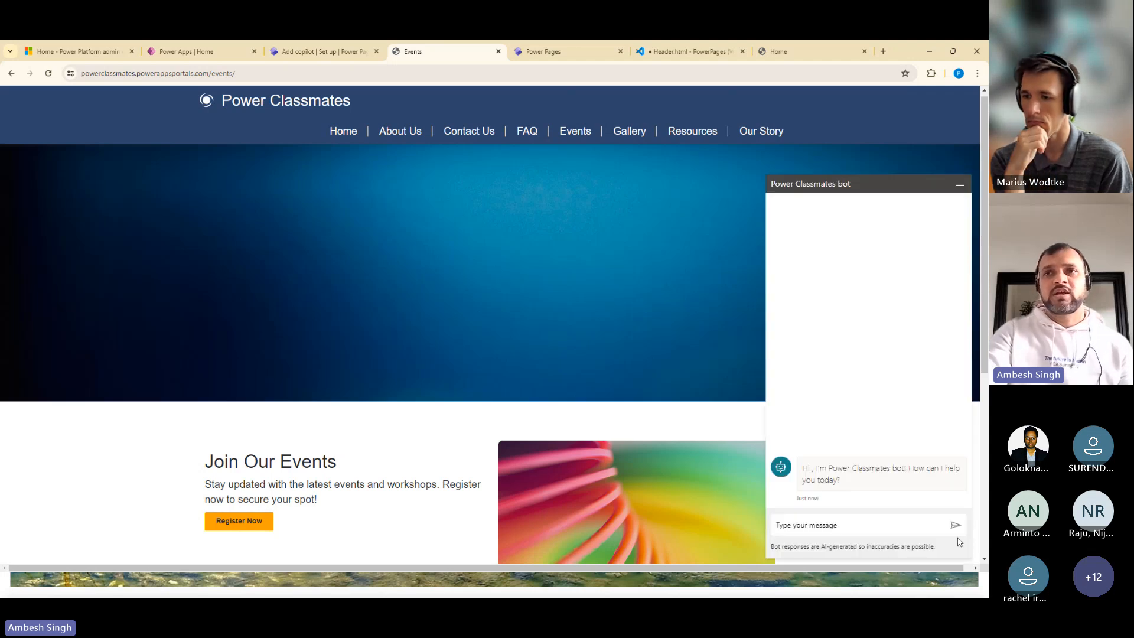
{"action": "left_click", "coordinate": [852, 522]}
{"action": "type", "text": "HEL"}
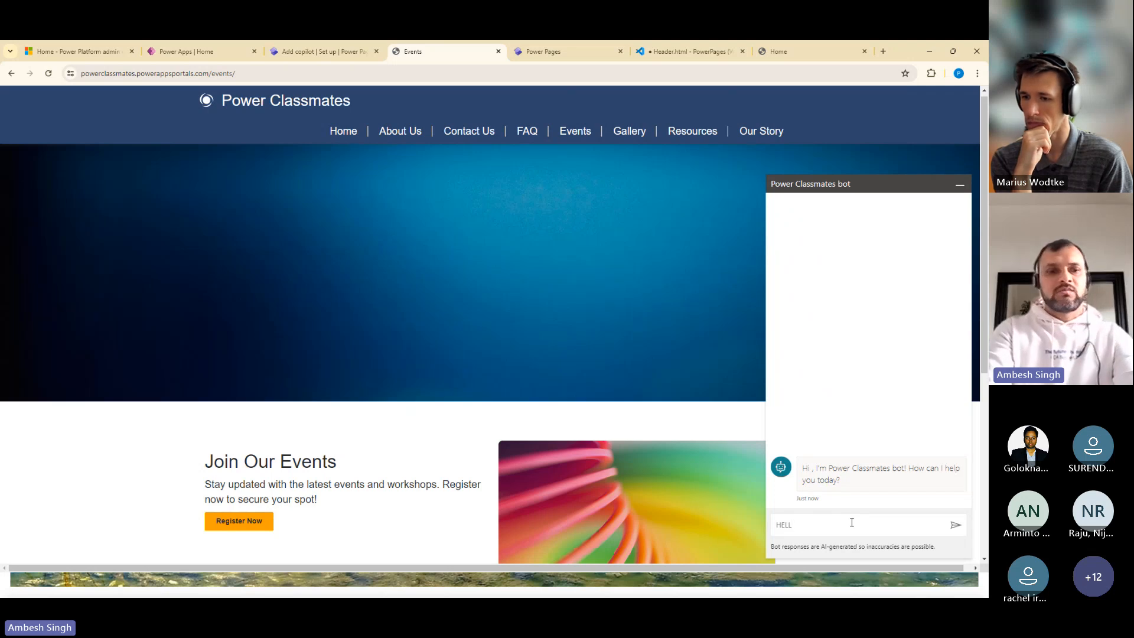
{"action": "type", "text": "L"}
{"action": "key", "text": "BackSpace"}
{"action": "key", "text": "BackSpace"}
{"action": "key", "text": "BackSpace"}
{"action": "type", "text": "ello"}
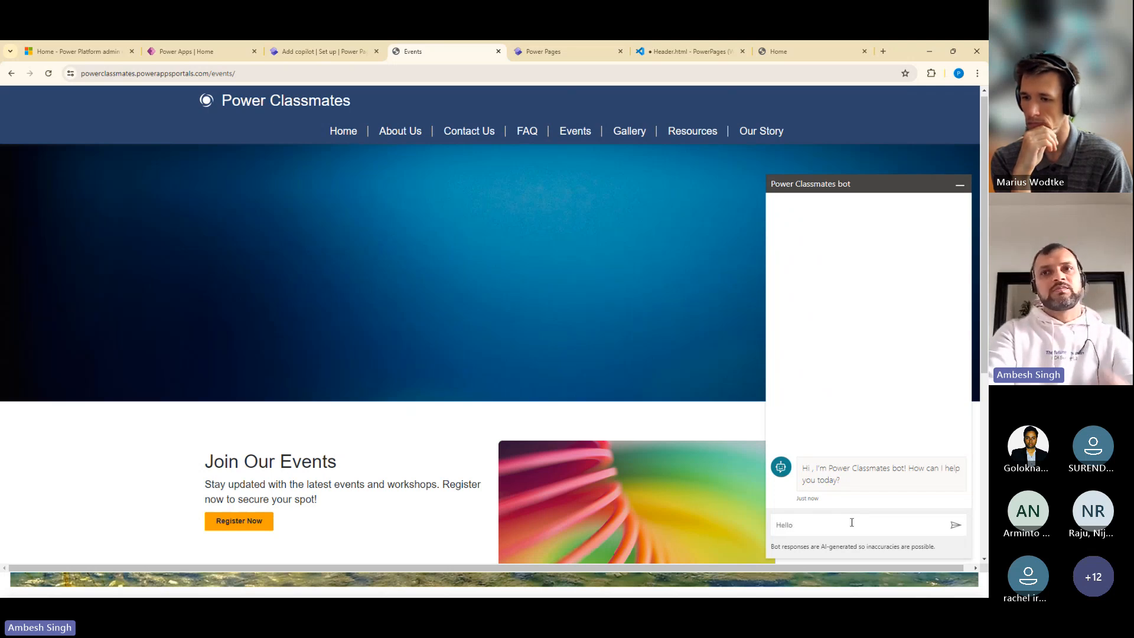
{"action": "key", "text": "Return"}
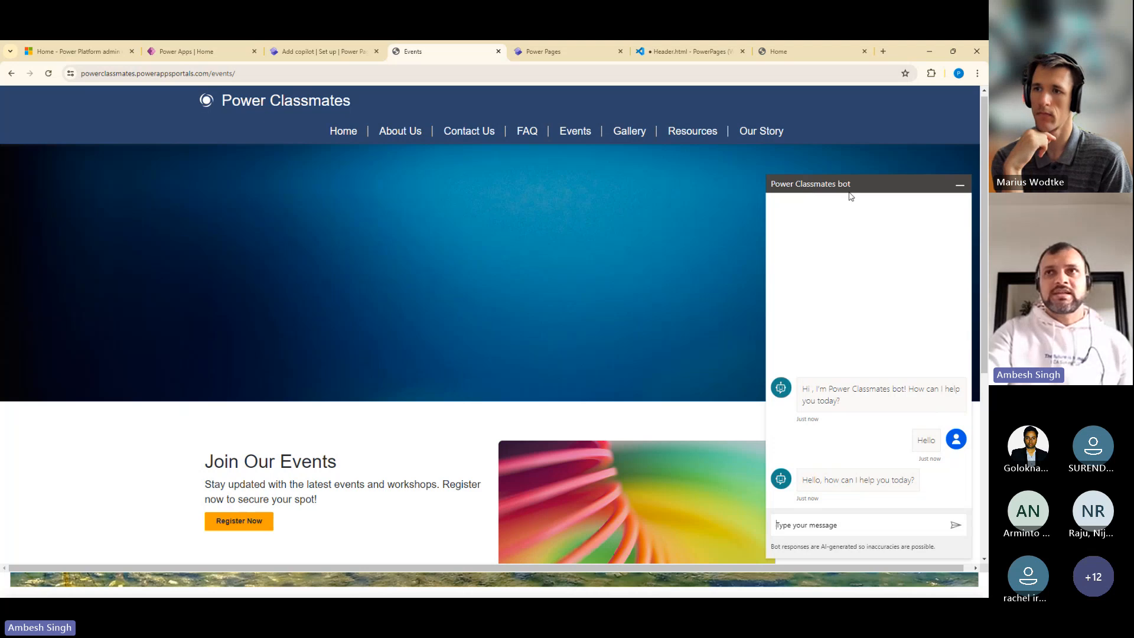
{"action": "left_click", "coordinate": [960, 185]}
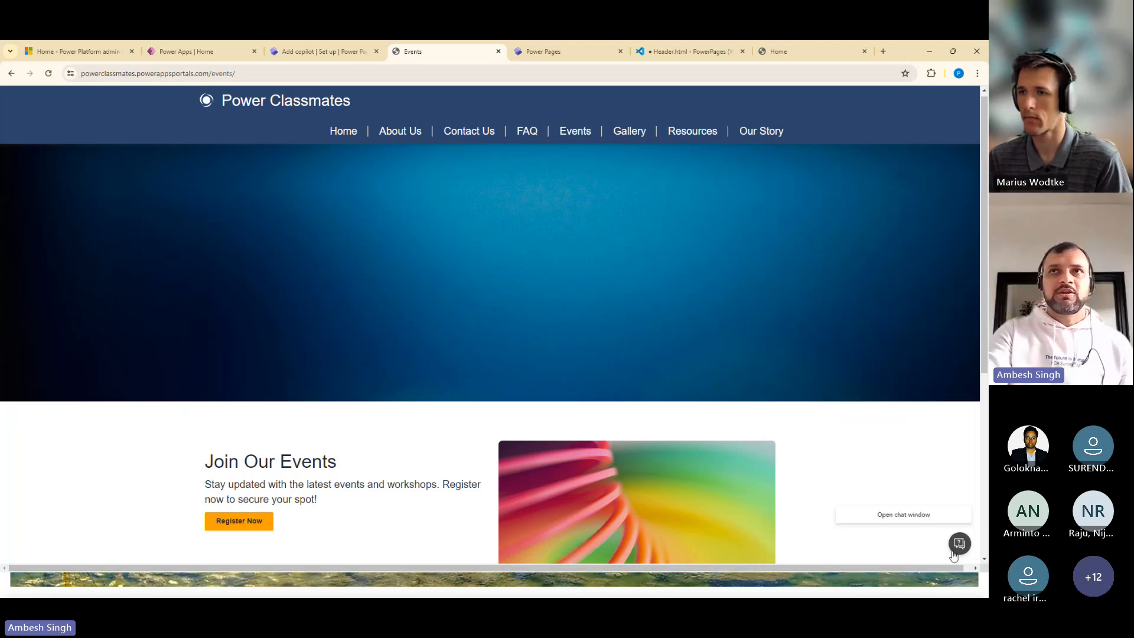
Expand the style block in Header.html to examine the chatbot CSS, and switch to the published Event Registration home page
{"action": "left_click", "coordinate": [685, 52]}
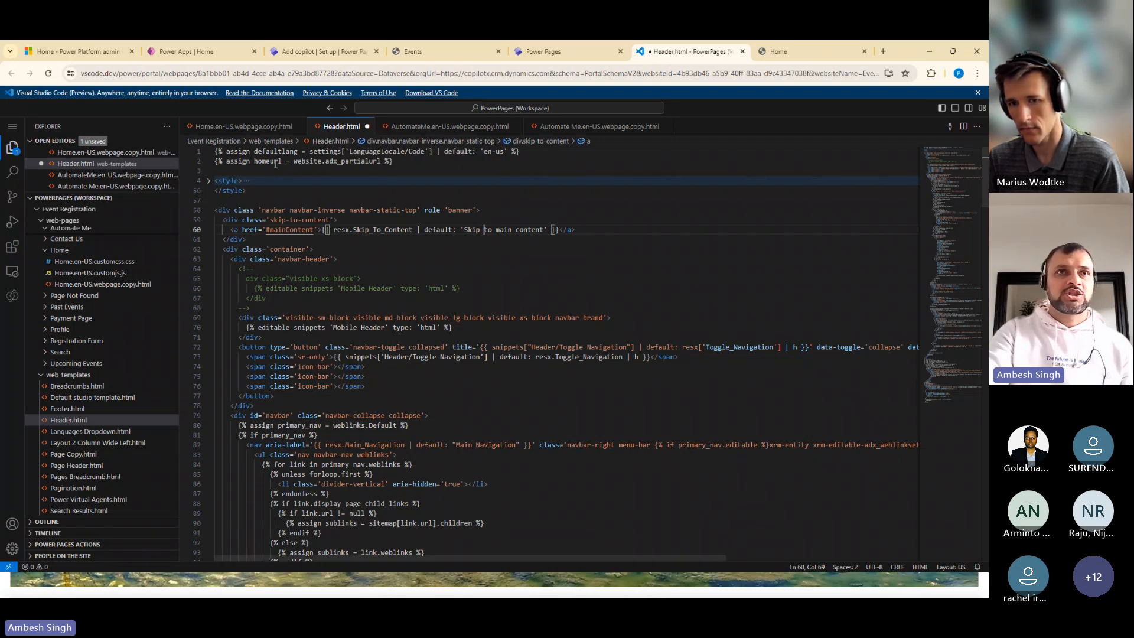
{"action": "left_click", "coordinate": [208, 181]}
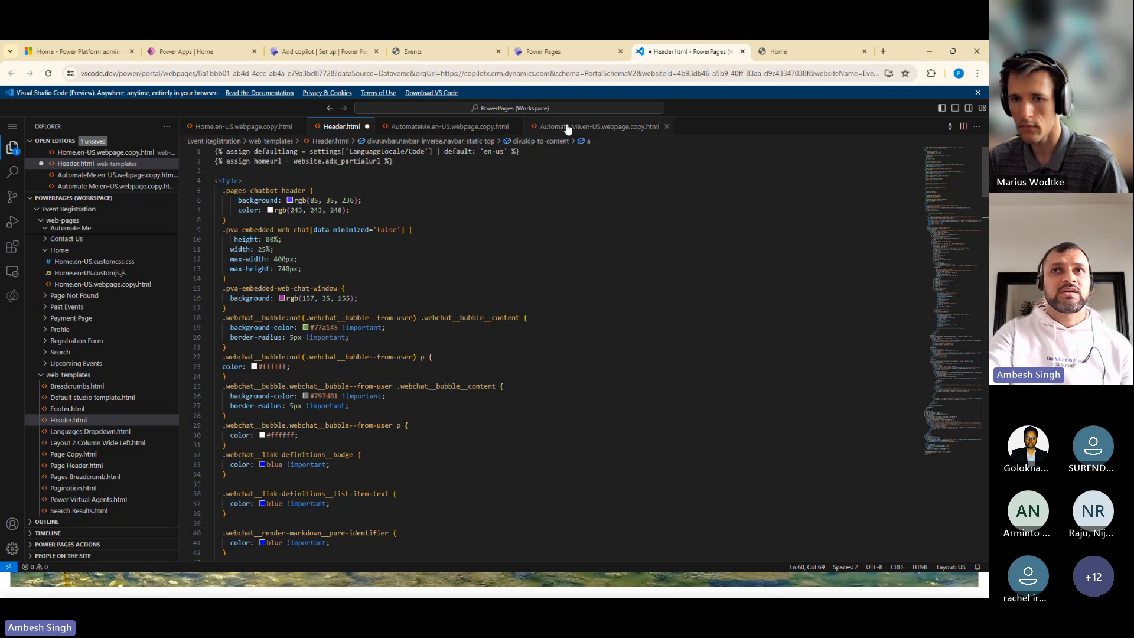
{"action": "left_click", "coordinate": [784, 51]}
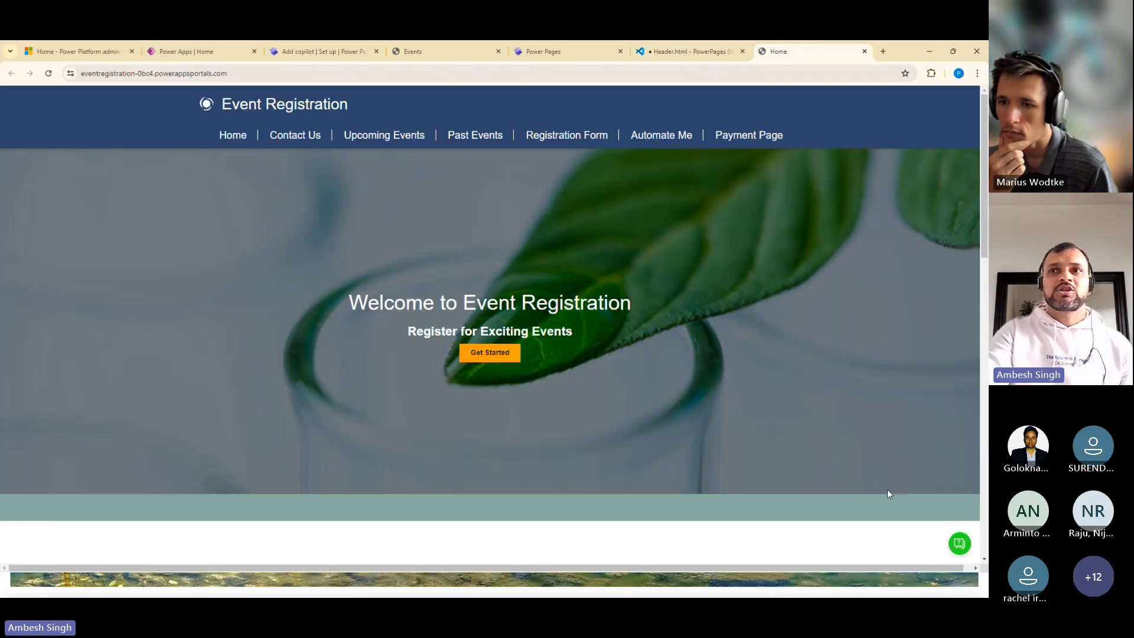
Try to message the Event Registration bot with "Hi" in its chat window, and reload the home page
{"action": "left_click", "coordinate": [959, 543]}
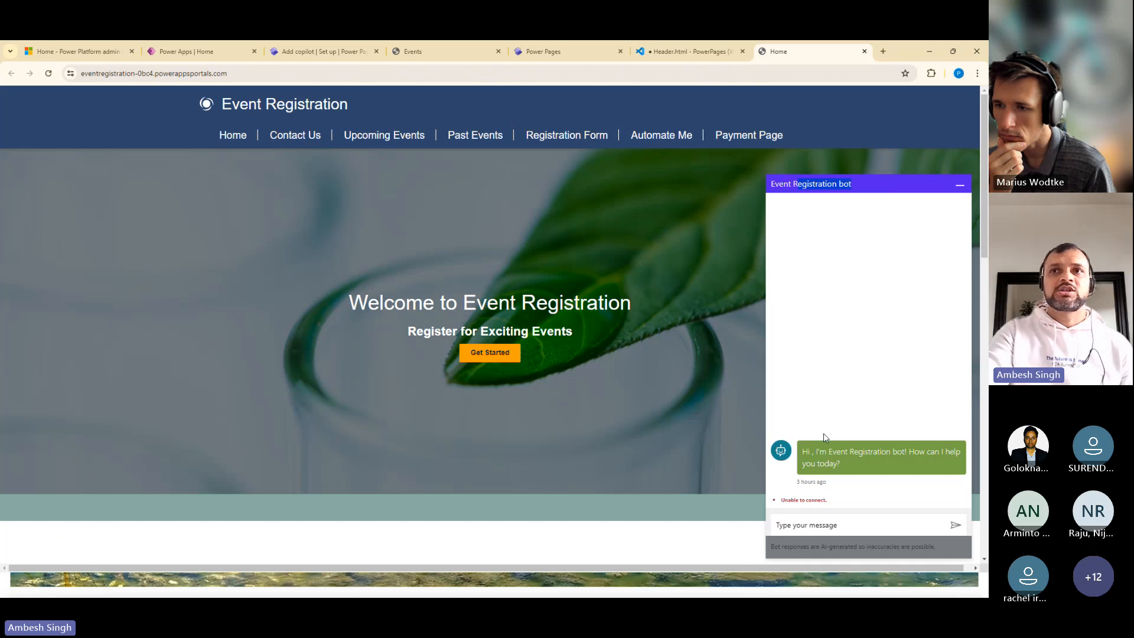
{"action": "left_click_drag", "start_coordinate": [810, 452], "coordinate": [873, 469]}
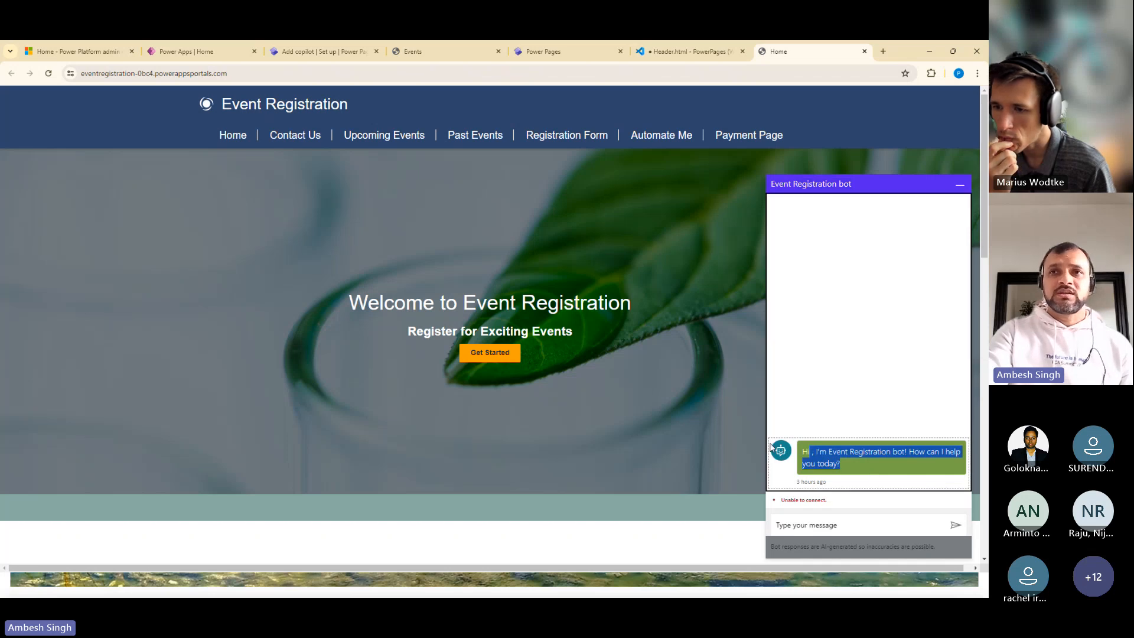
{"action": "left_click", "coordinate": [816, 526]}
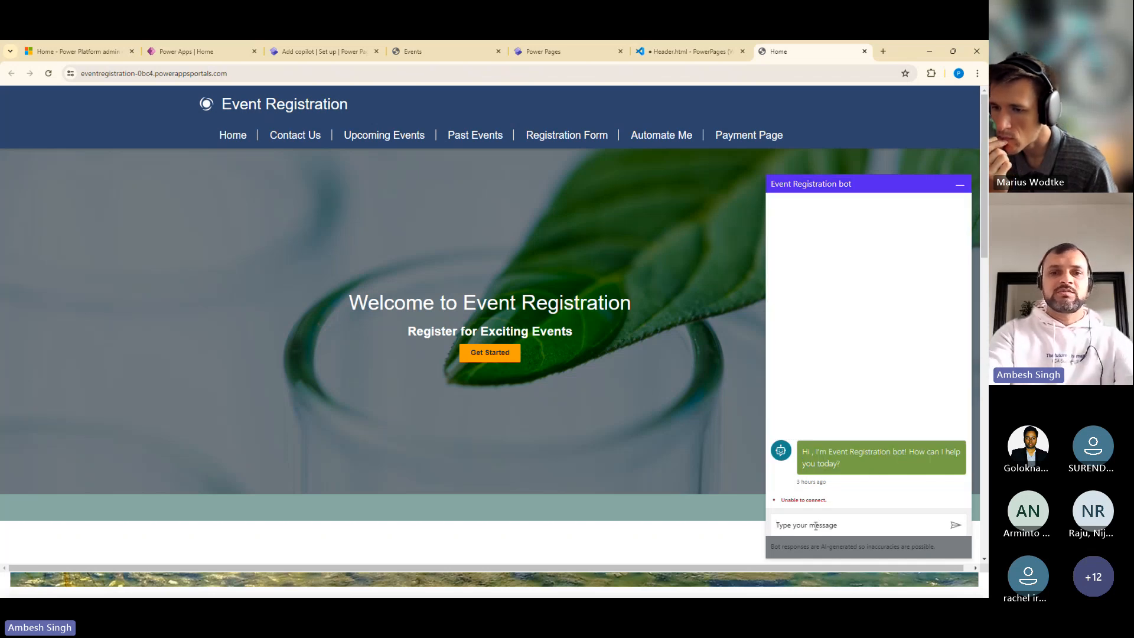
{"action": "type", "text": "Hi"}
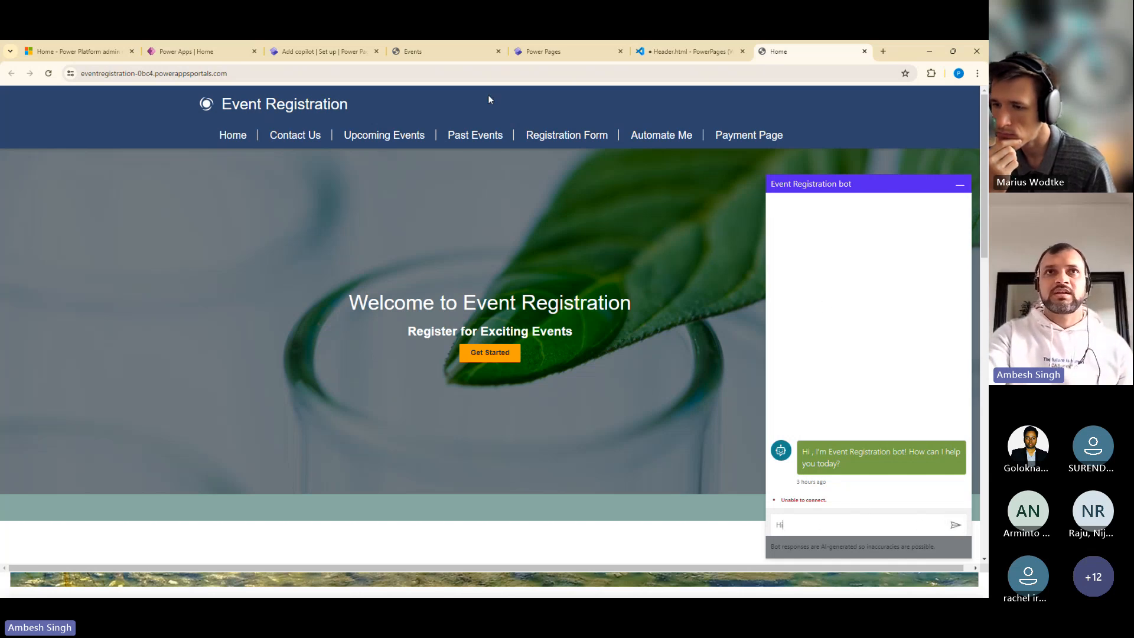
{"action": "left_click", "coordinate": [49, 73]}
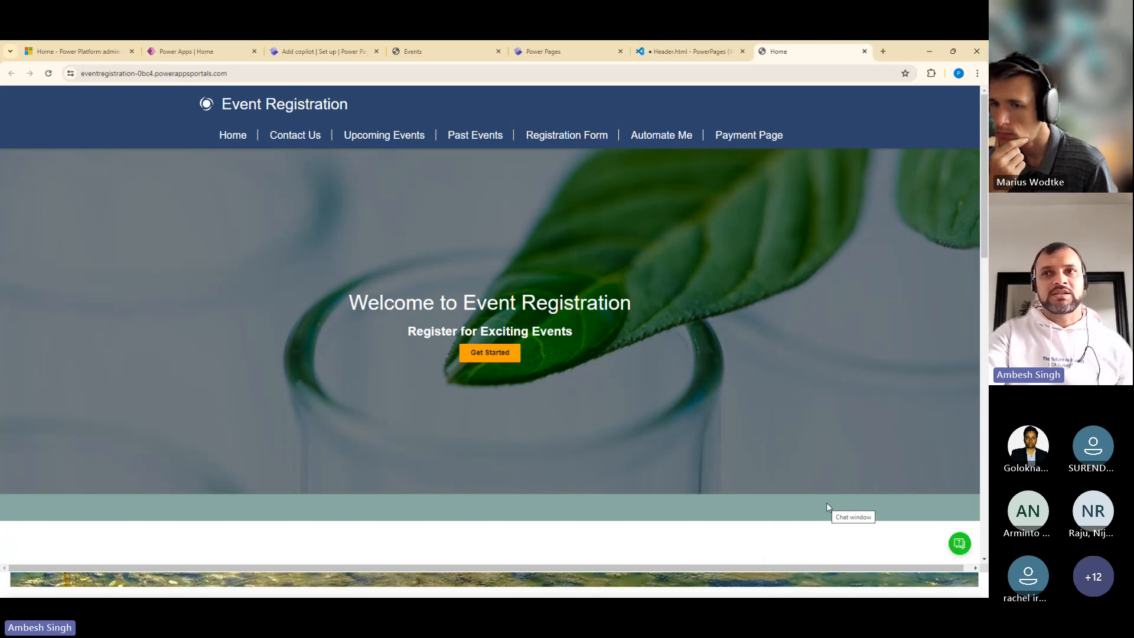
Test the Event Registration bot by sending "Hi", and highlight its greeting and the AI disclaimer text
{"action": "left_click", "coordinate": [957, 546]}
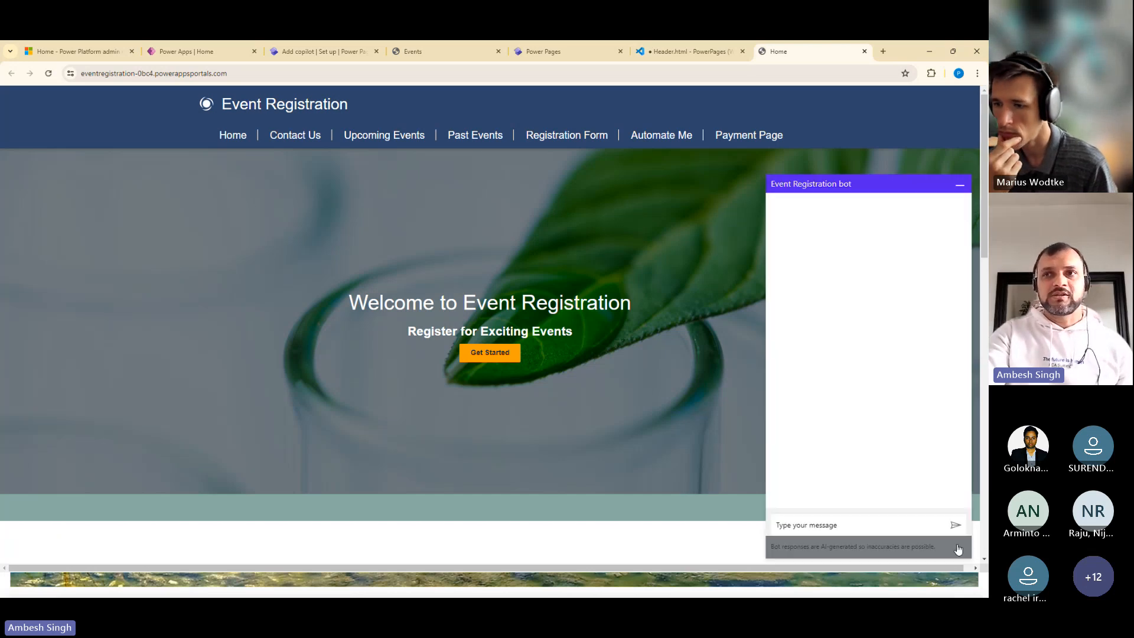
{"action": "left_click", "coordinate": [840, 524]}
{"action": "type", "text": "Hi"}
{"action": "key", "text": "Return"}
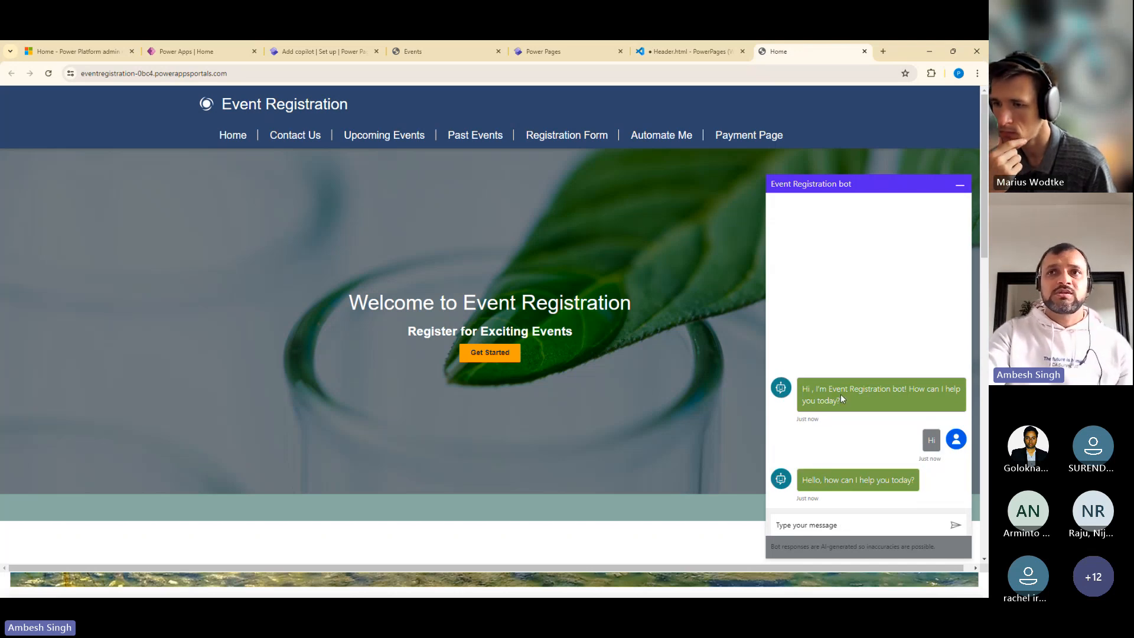
{"action": "left_click_drag", "start_coordinate": [801, 388], "coordinate": [829, 402]}
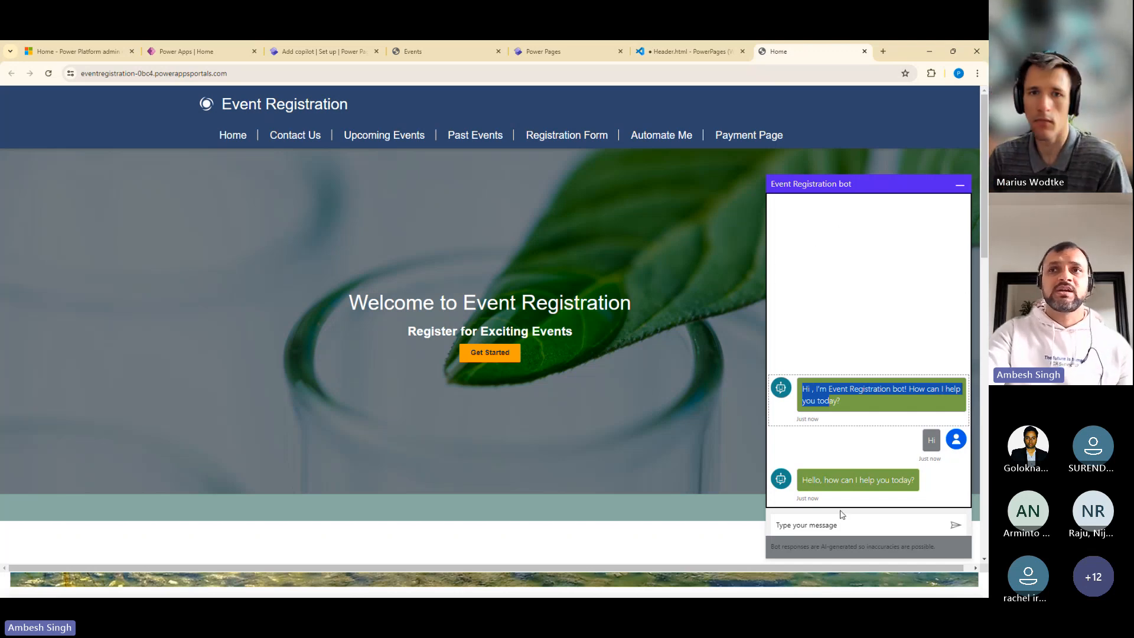
{"action": "left_click_drag", "start_coordinate": [843, 547], "coordinate": [745, 554]}
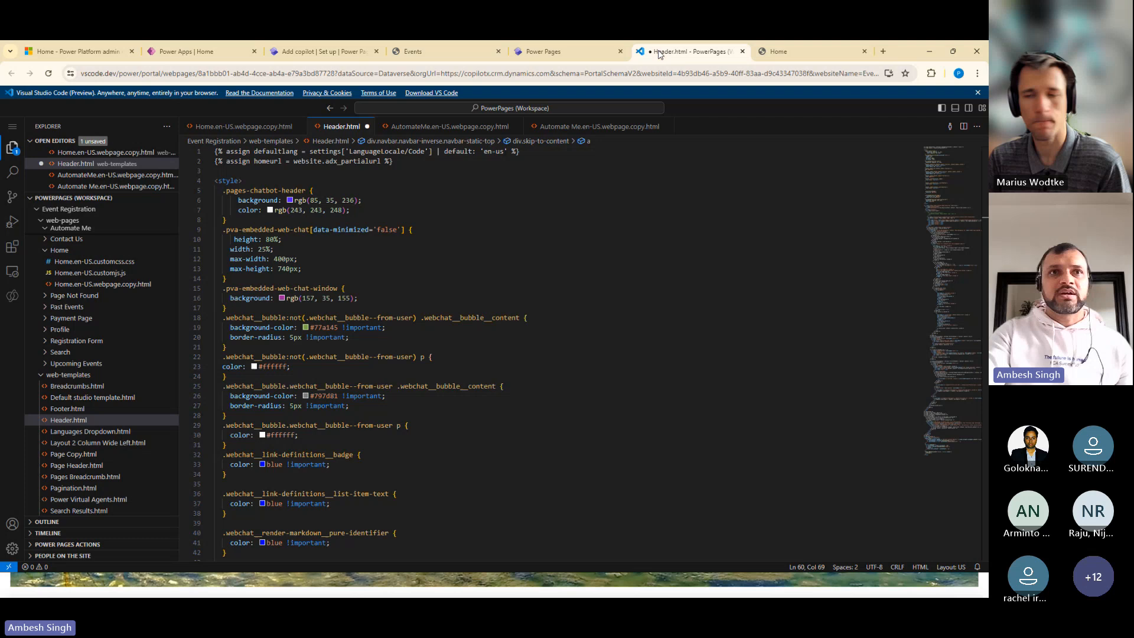
Set the background of the .pages-chatbot-header rule in Header.html to yellow, rgb(219, 231, 54)
{"action": "left_click", "coordinate": [658, 51]}
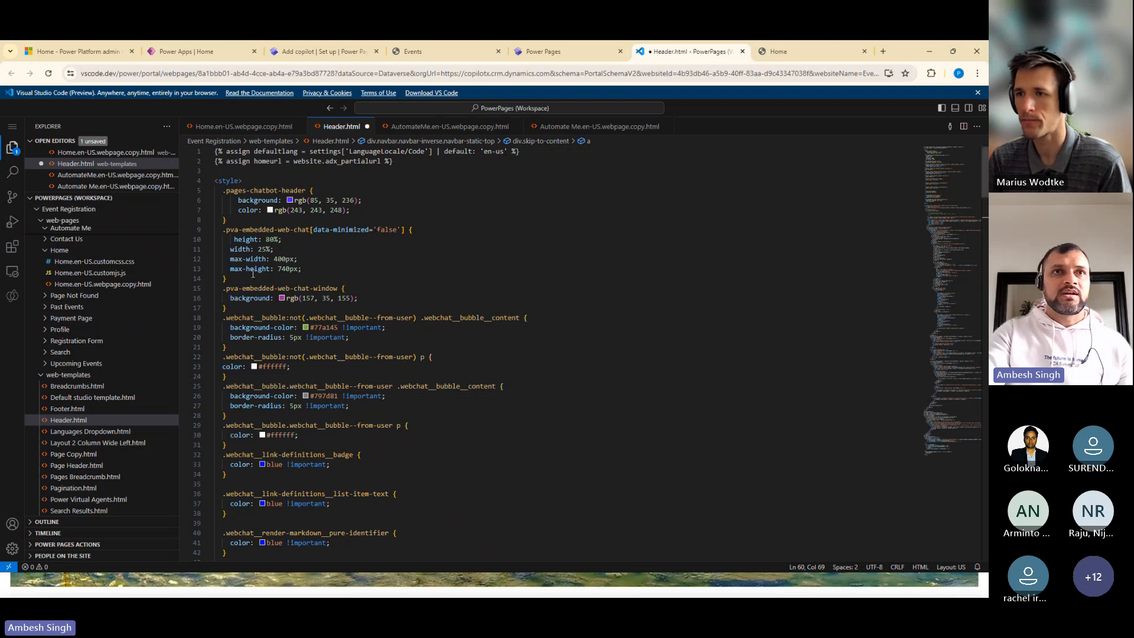
{"action": "left_click_drag", "start_coordinate": [242, 229], "coordinate": [293, 268]}
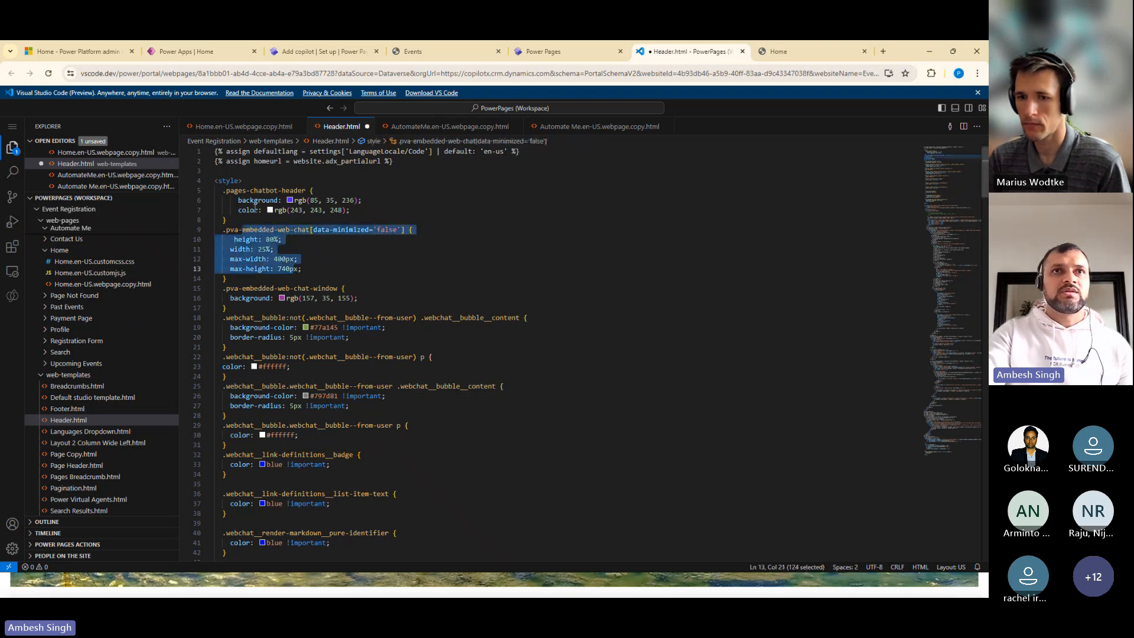
{"action": "left_click", "coordinate": [290, 199]}
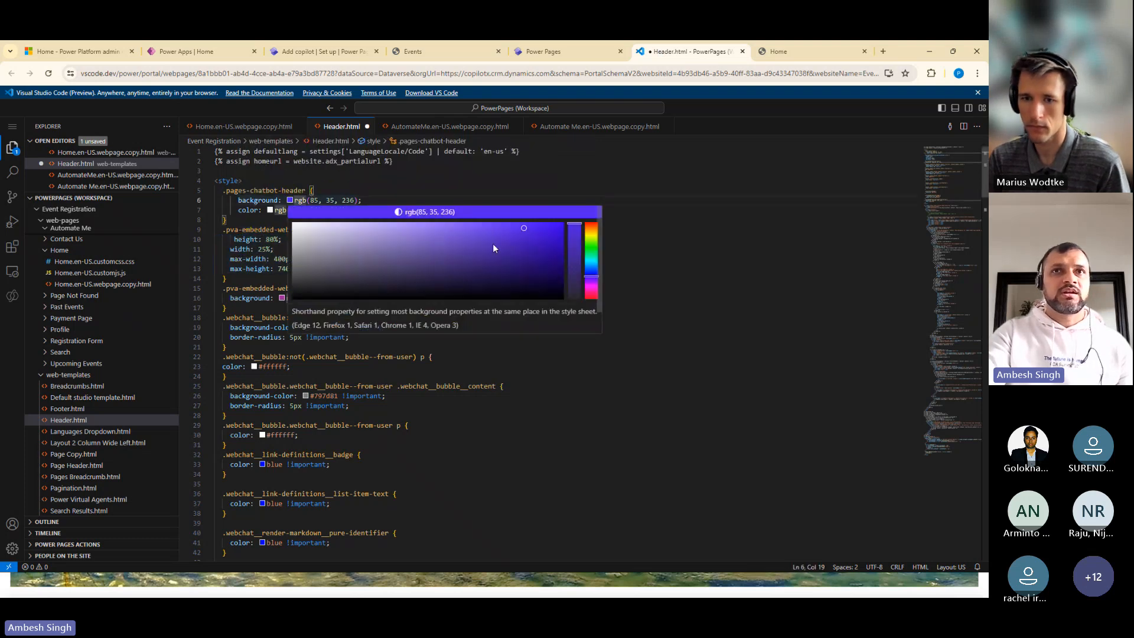
{"action": "left_click", "coordinate": [590, 244]}
{"action": "left_click", "coordinate": [511, 237]}
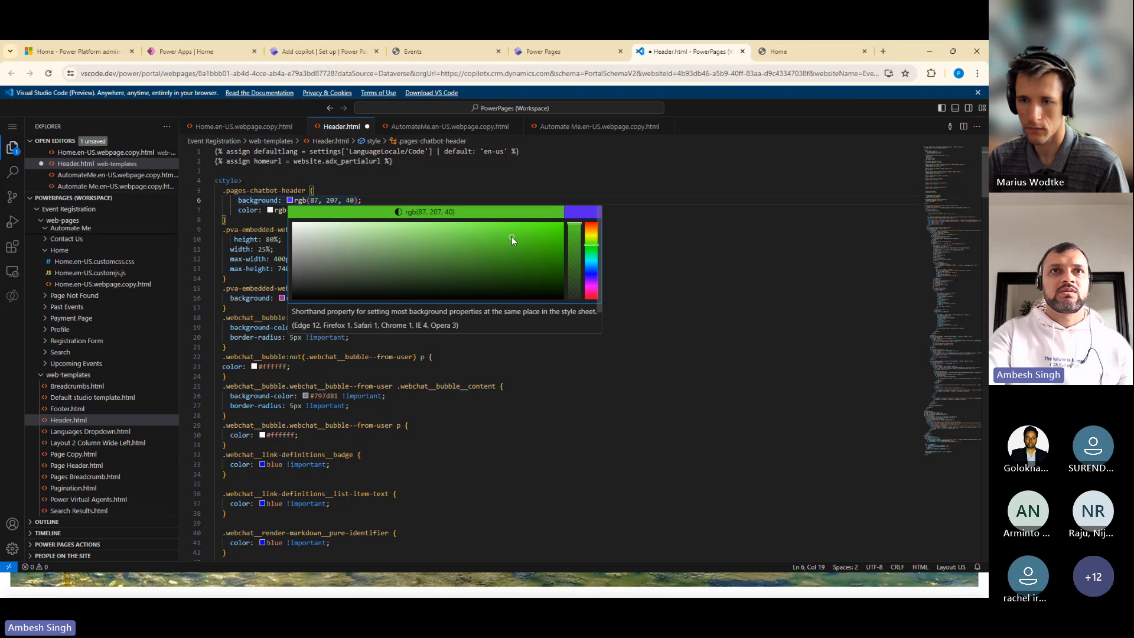
{"action": "left_click", "coordinate": [591, 236]}
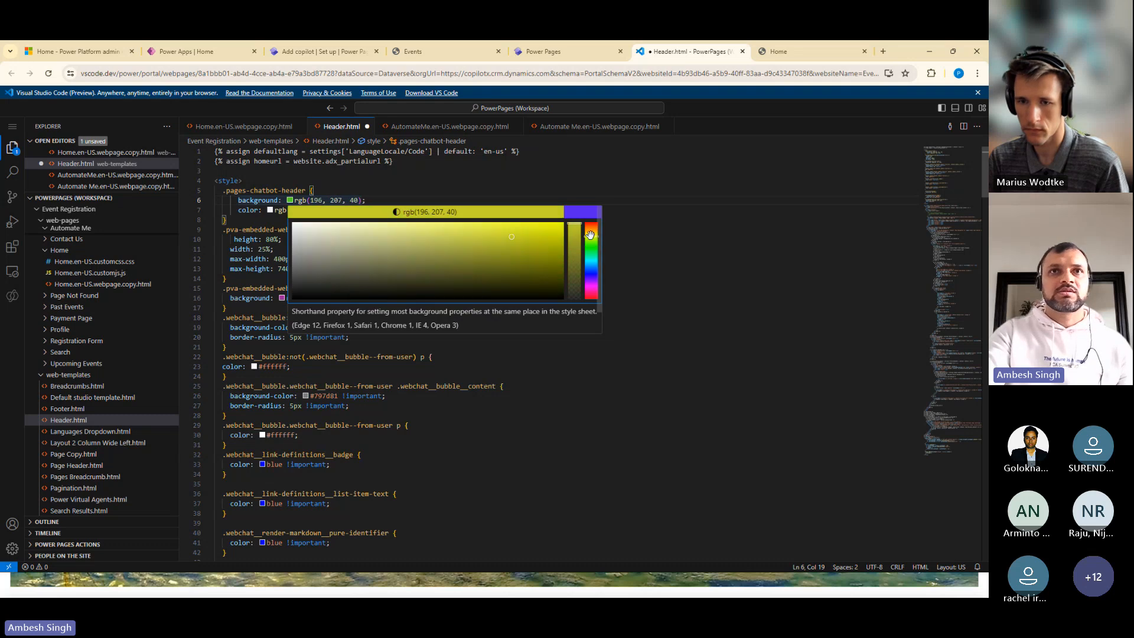
{"action": "left_click", "coordinate": [500, 230]}
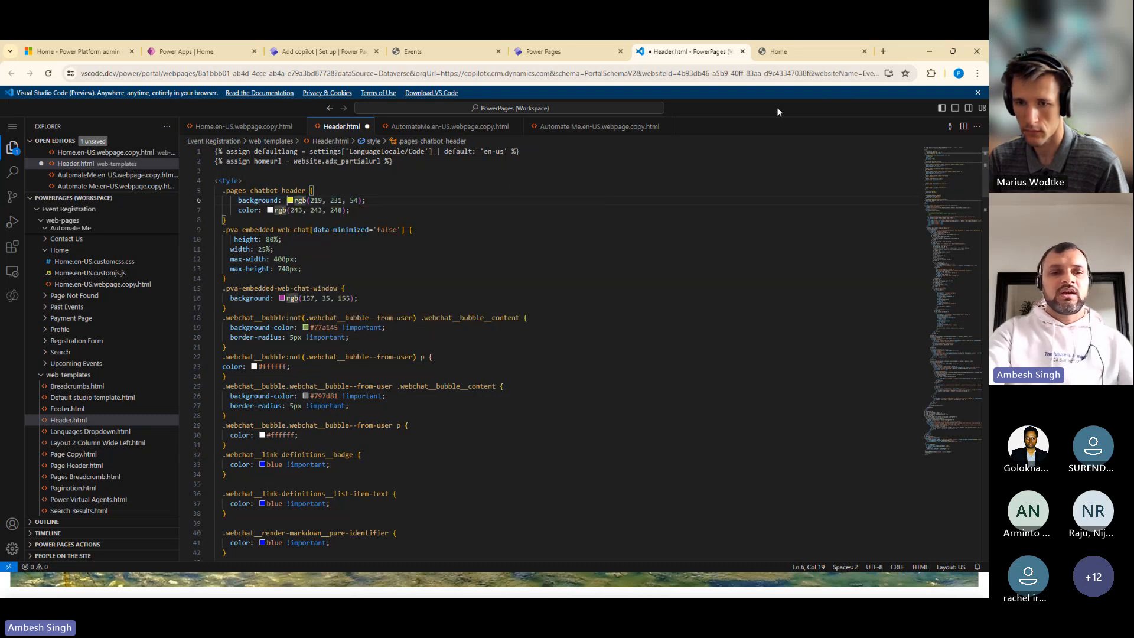
Save Header.html and sync the Event Registration site in the Power Pages design studio
{"action": "key", "text": "ctrl+s"}
{"action": "left_click", "coordinate": [552, 53]}
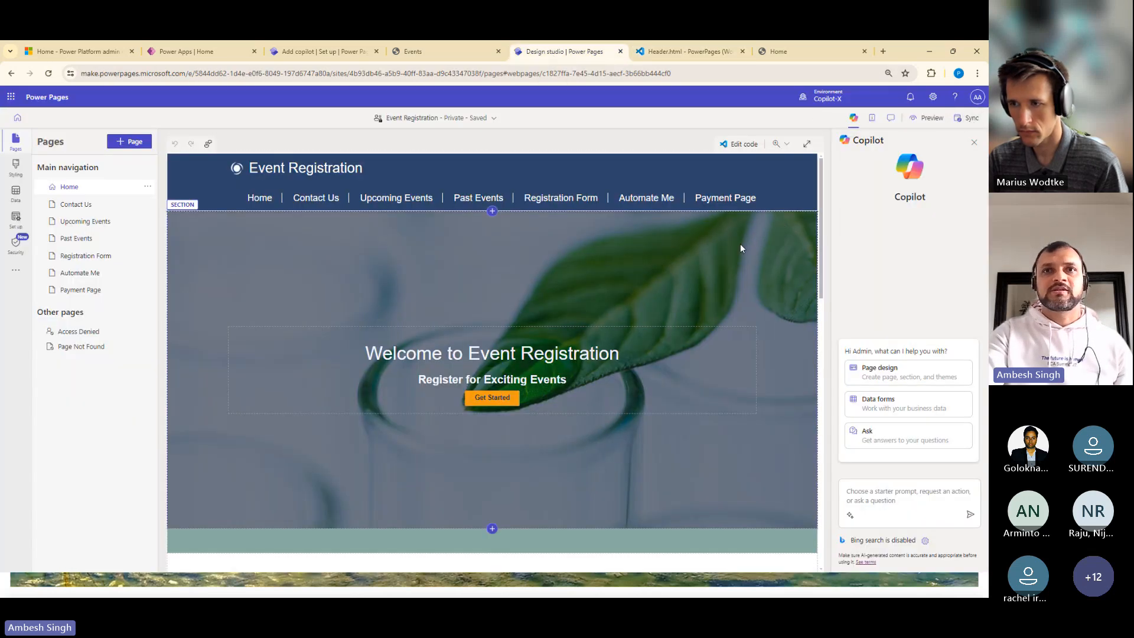
{"action": "left_click", "coordinate": [966, 118]}
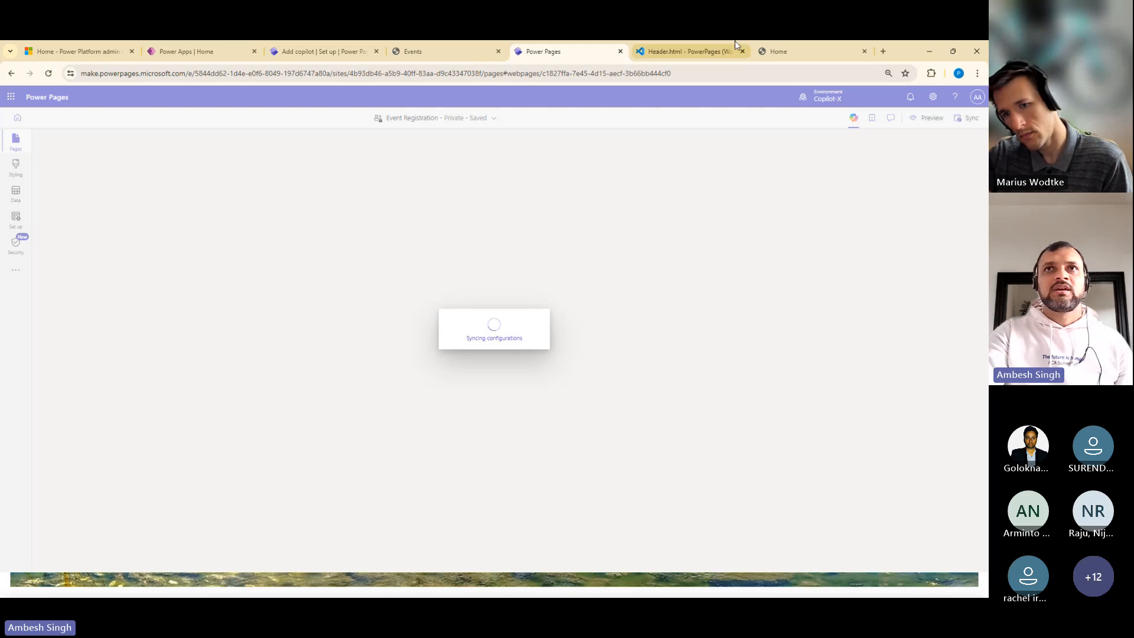
Examine the remaining chatbot CSS rules in Header.html, from the message bubbles to the privacy message, chat widget and tooltip
{"action": "left_click", "coordinate": [685, 52]}
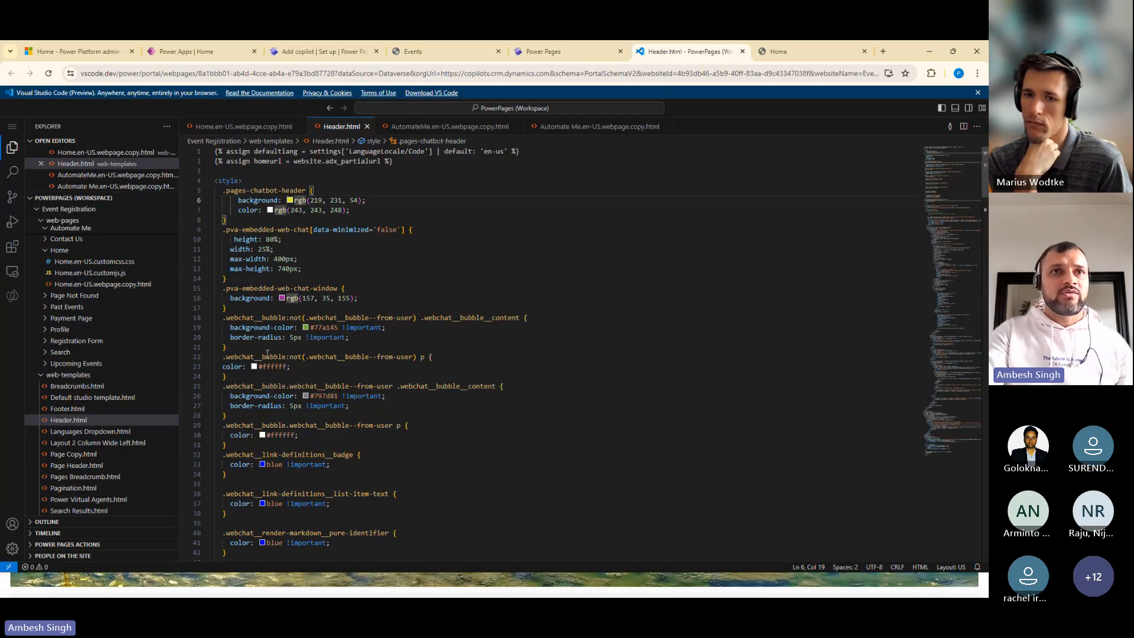
{"action": "left_click_drag", "start_coordinate": [264, 357], "coordinate": [284, 366]}
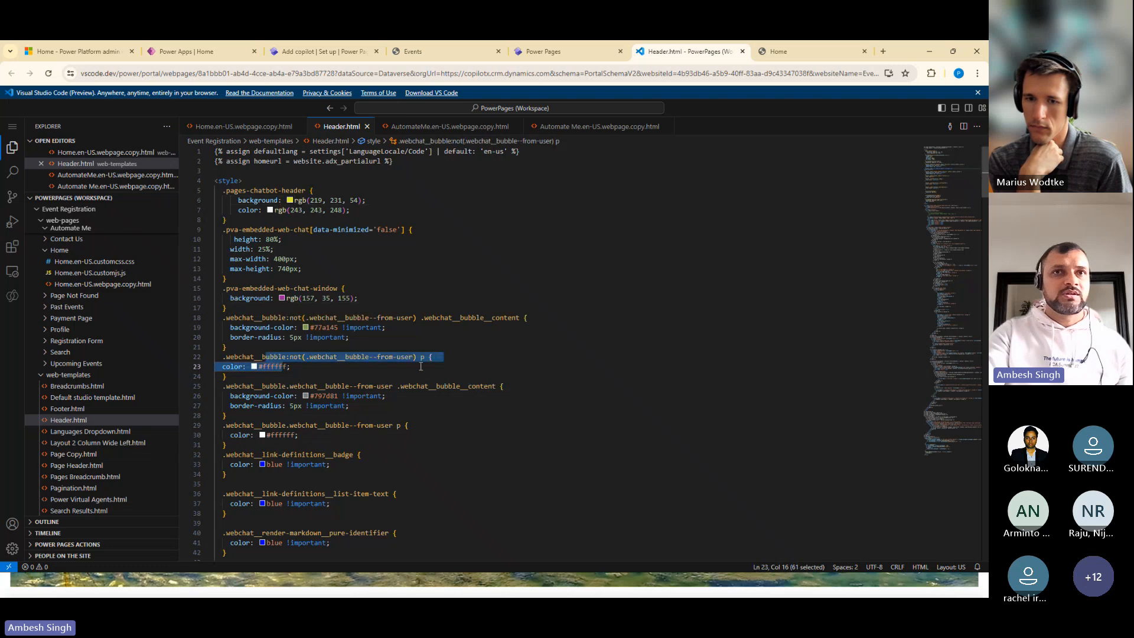
{"action": "left_click", "coordinate": [380, 444]}
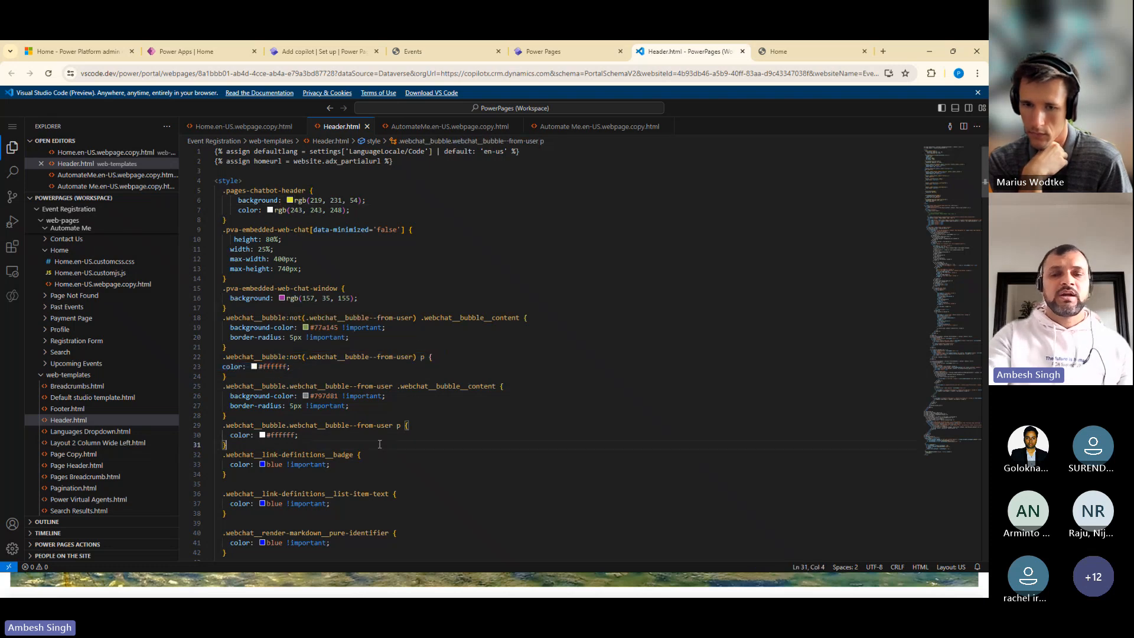
{"action": "key", "text": "Down"}
{"action": "key", "text": "Down"}
{"action": "key", "text": "Down"}
{"action": "key", "text": "Down"}
{"action": "key", "text": "Down"}
{"action": "key", "text": "Down"}
{"action": "key", "text": "Down"}
{"action": "key", "text": "Down"}
{"action": "key", "text": "Down"}
{"action": "key", "text": "Down"}
{"action": "key", "text": "Down"}
{"action": "key", "text": "Down"}
{"action": "key", "text": "Down"}
{"action": "key", "text": "Down"}
{"action": "key", "text": "Down"}
{"action": "key", "text": "Down"}
{"action": "key", "text": "Down"}
{"action": "key", "text": "Down"}
{"action": "key", "text": "Down"}
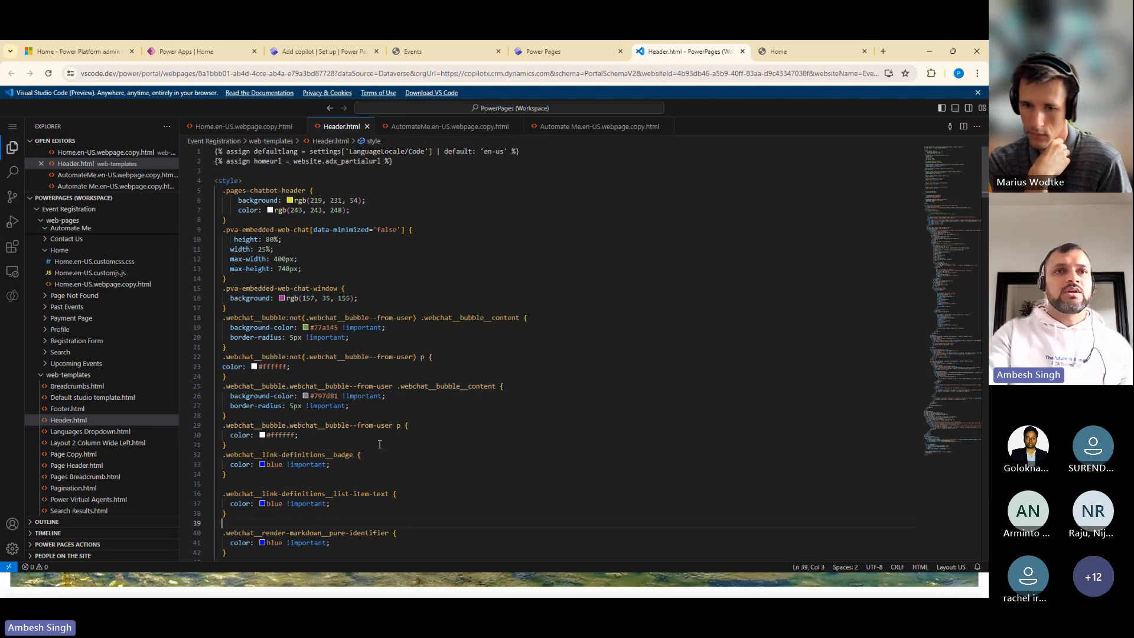
{"action": "key", "text": "Down"}
{"action": "key", "text": "Down"}
{"action": "key", "text": "Down"}
{"action": "key", "text": "Down"}
{"action": "key", "text": "Down"}
{"action": "key", "text": "Down"}
{"action": "key", "text": "Down"}
{"action": "key", "text": "Down"}
{"action": "key", "text": "Down"}
{"action": "key", "text": "Down"}
{"action": "key", "text": "Down"}
{"action": "key", "text": "Down"}
{"action": "key", "text": "Down"}
{"action": "key", "text": "Down"}
{"action": "key", "text": "Down"}
{"action": "key", "text": "Down"}
{"action": "key", "text": "Down"}
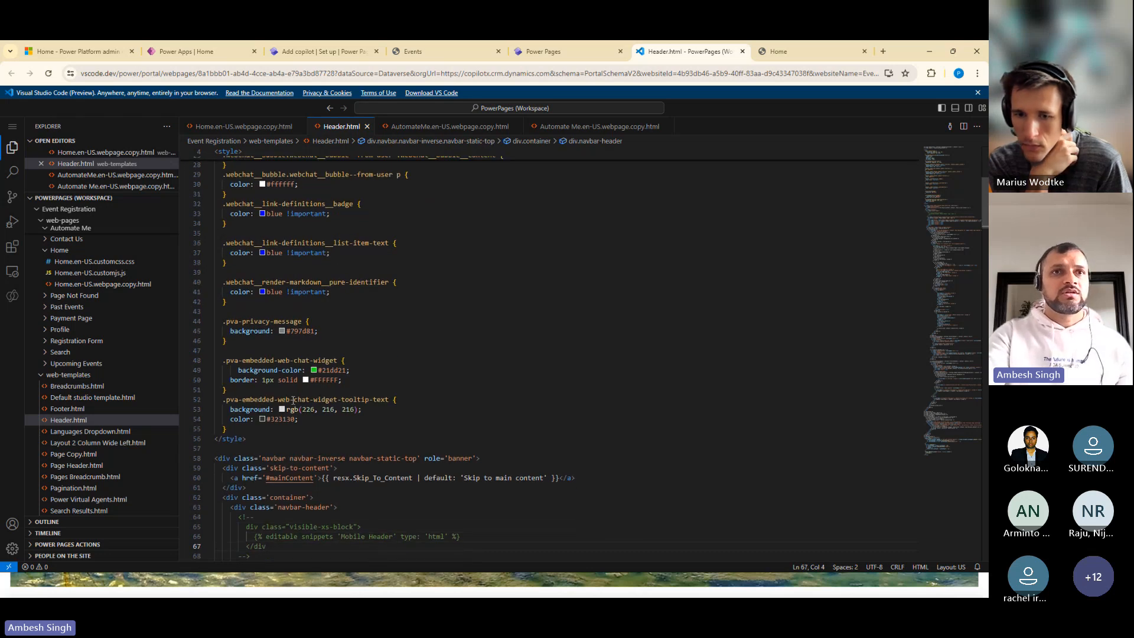
{"action": "left_click", "coordinate": [292, 400]}
{"action": "left_click", "coordinate": [282, 360]}
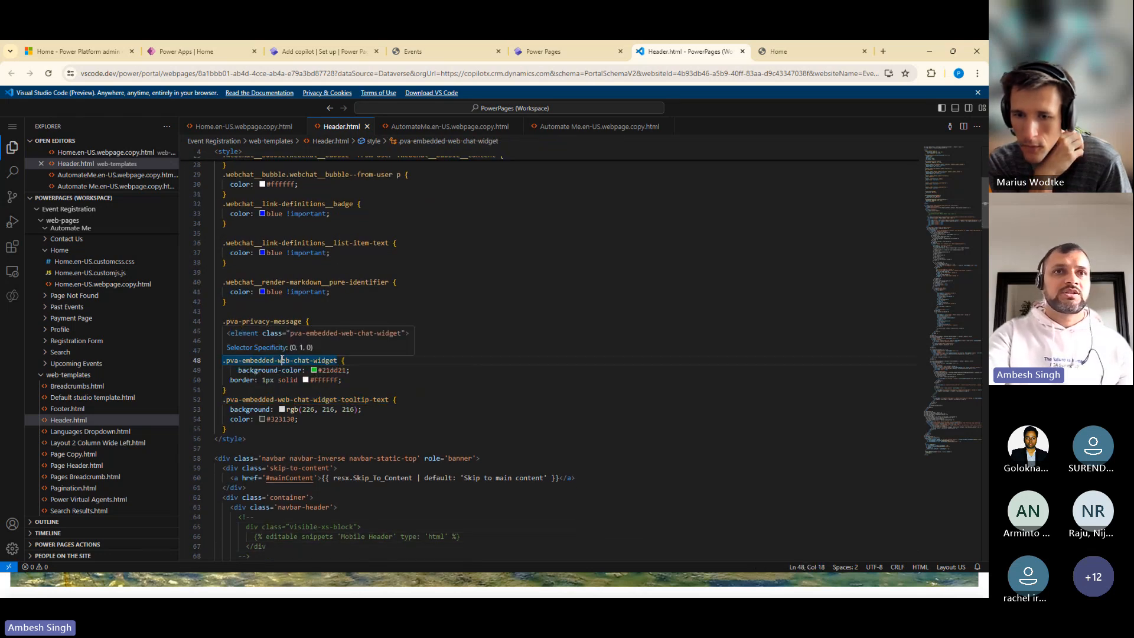
{"action": "left_click_drag", "start_coordinate": [261, 322], "coordinate": [305, 322]}
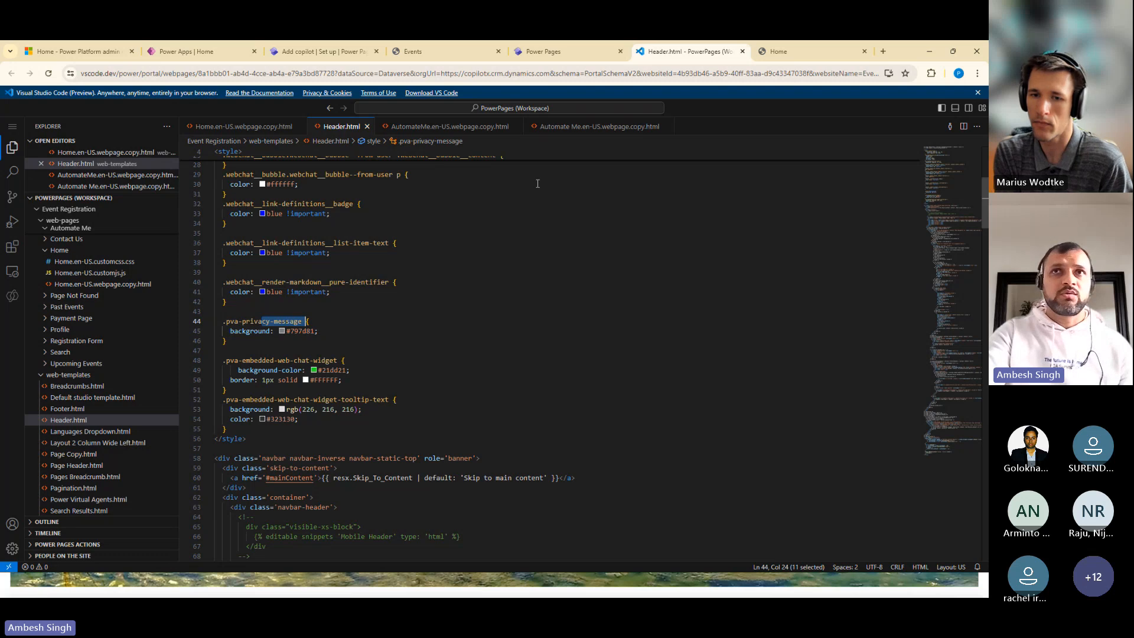
Reload the published Event Registration home page to check the bot's header colour, and switch to the Payment Gateways slide
{"action": "left_click", "coordinate": [796, 56]}
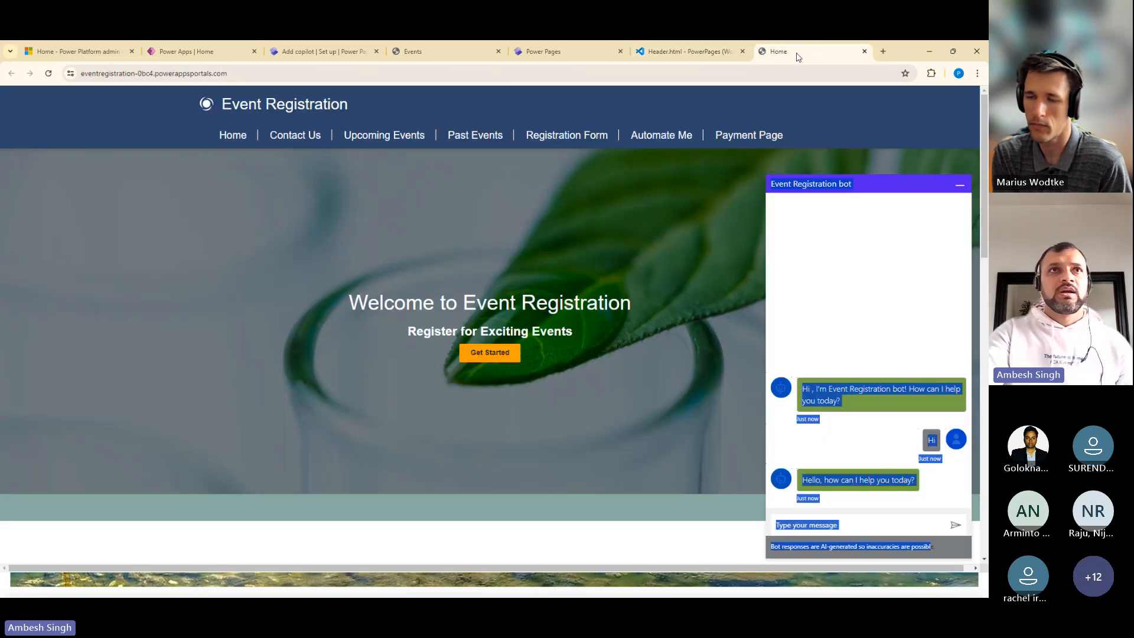
{"action": "left_click", "coordinate": [49, 75]}
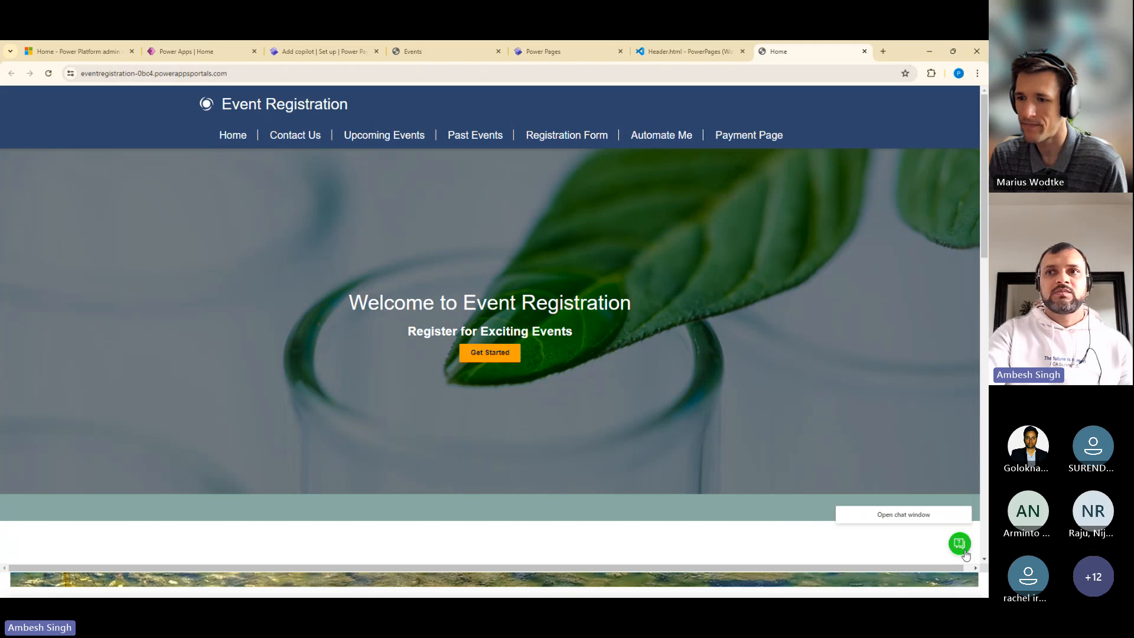
{"action": "left_click", "coordinate": [964, 549]}
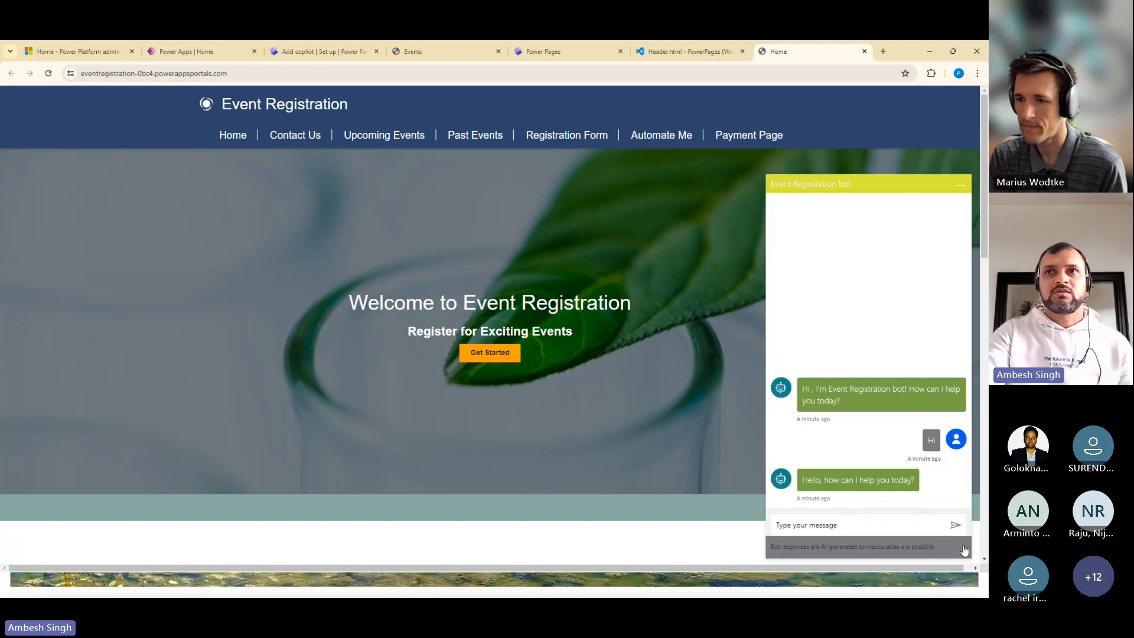
{"action": "left_click_drag", "start_coordinate": [878, 184], "coordinate": [762, 189]}
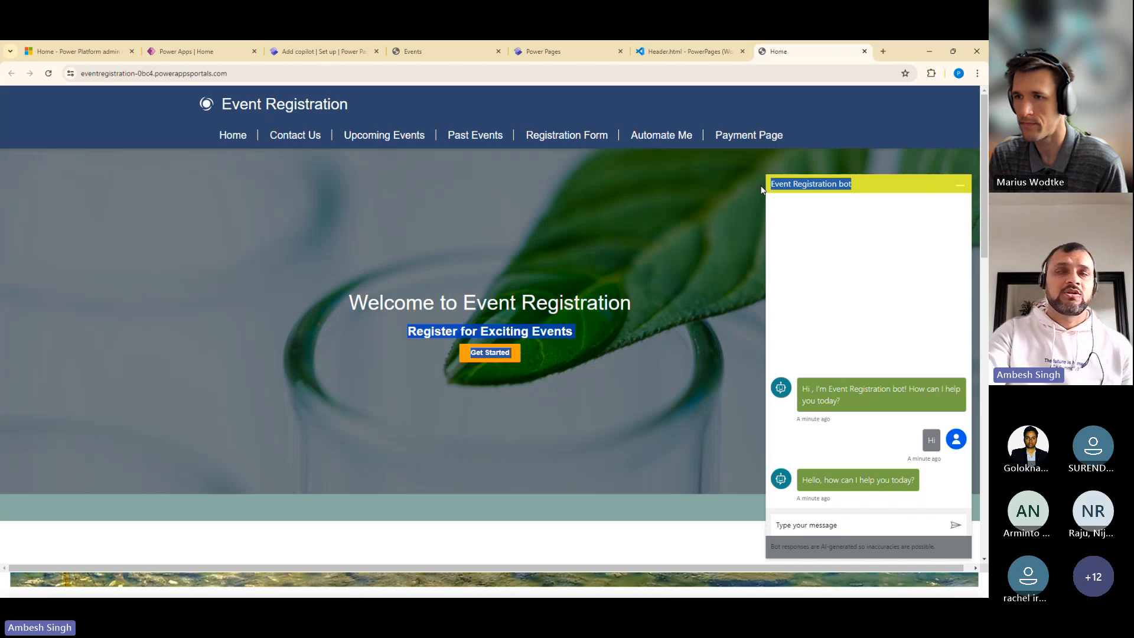
{"action": "left_click", "coordinate": [878, 189]}
{"action": "left_click_drag", "start_coordinate": [880, 189], "coordinate": [771, 183]}
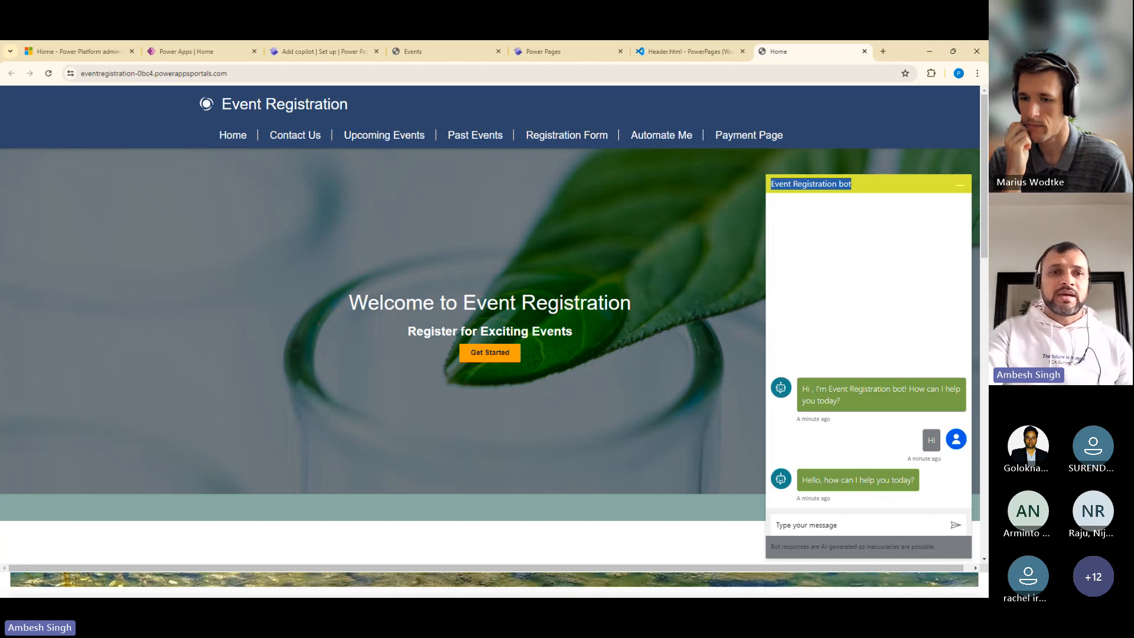
{"action": "key", "text": "alt+Tab"}
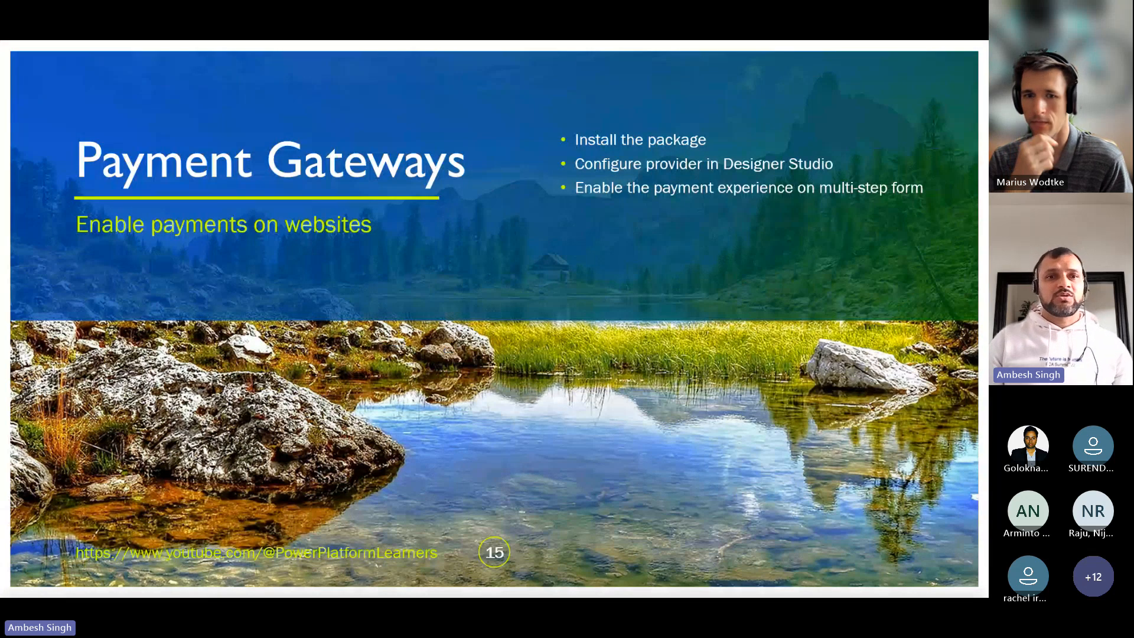
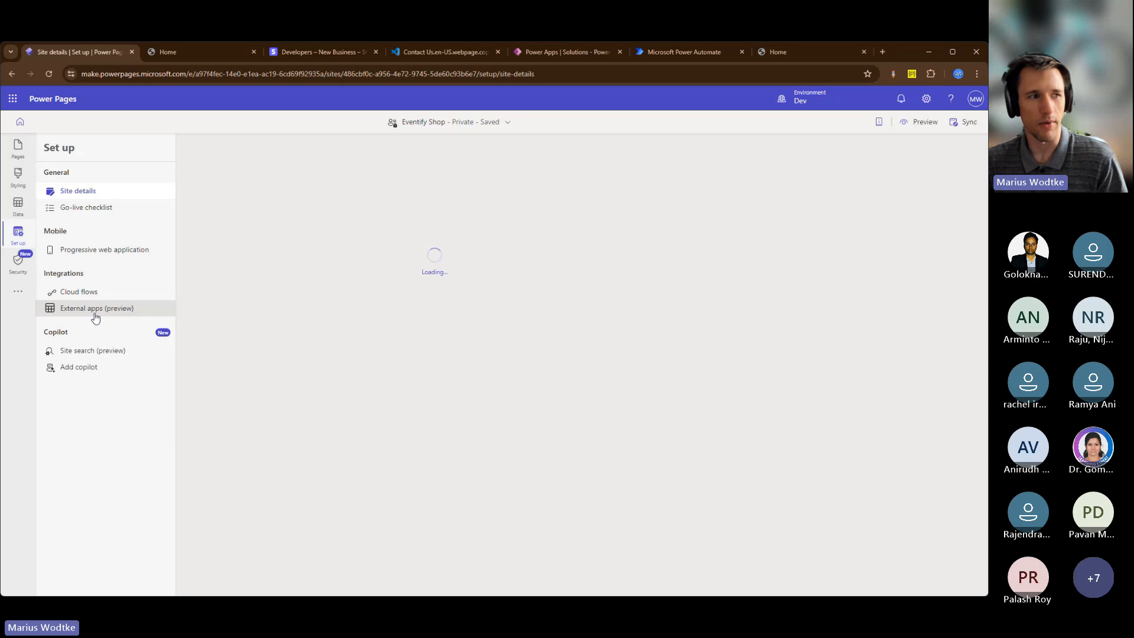
Open the Stripe integration from Eventify Shop's external apps and go through the Stripe Marketplace to manage the Microsoft Power Pages Payments app
{"action": "left_click", "coordinate": [95, 318]}
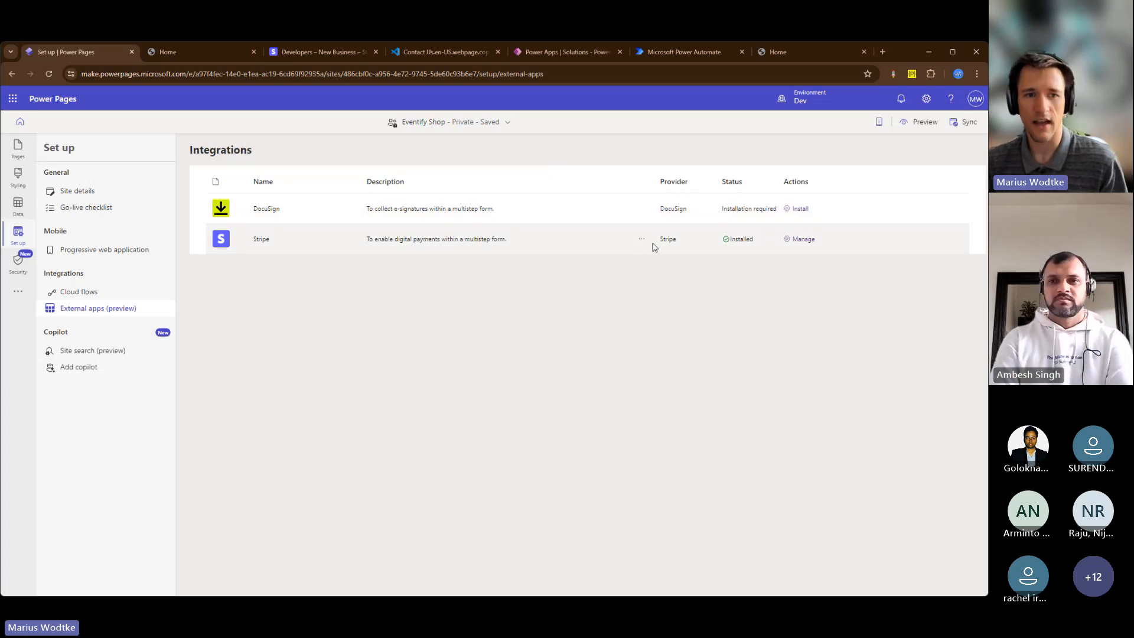
{"action": "left_click", "coordinate": [801, 243]}
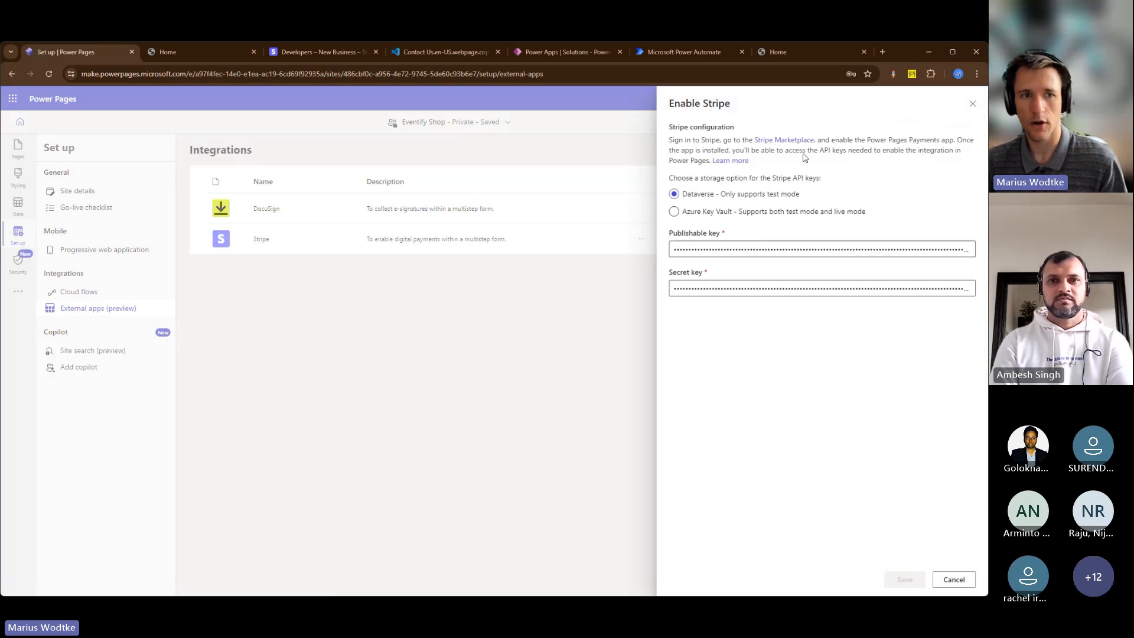
{"action": "left_click", "coordinate": [783, 139]}
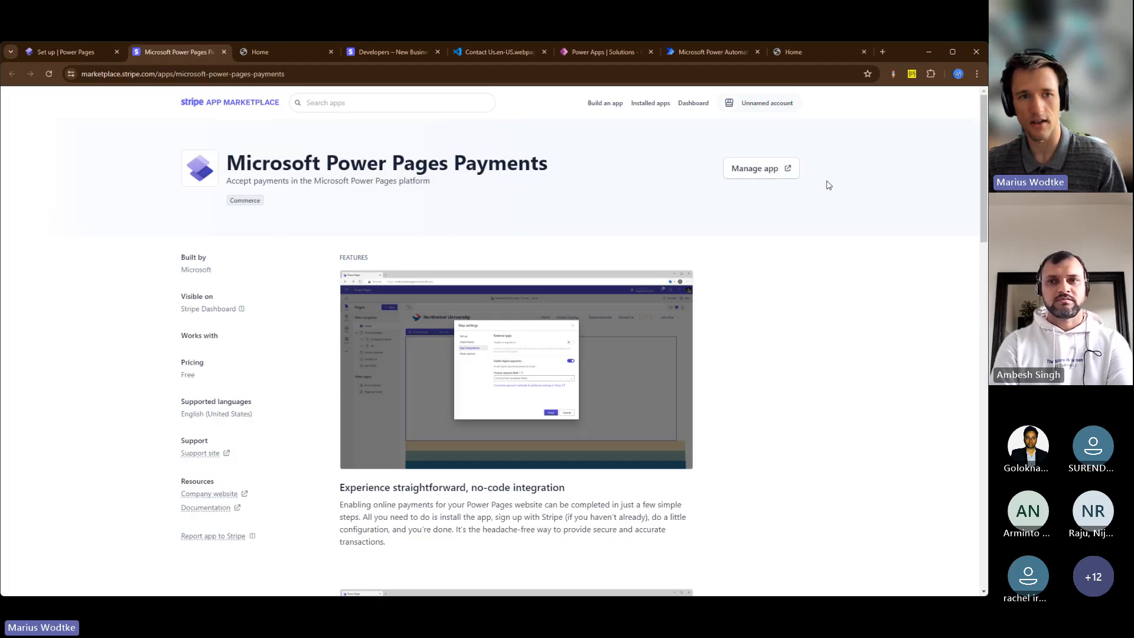
{"action": "left_click", "coordinate": [776, 173]}
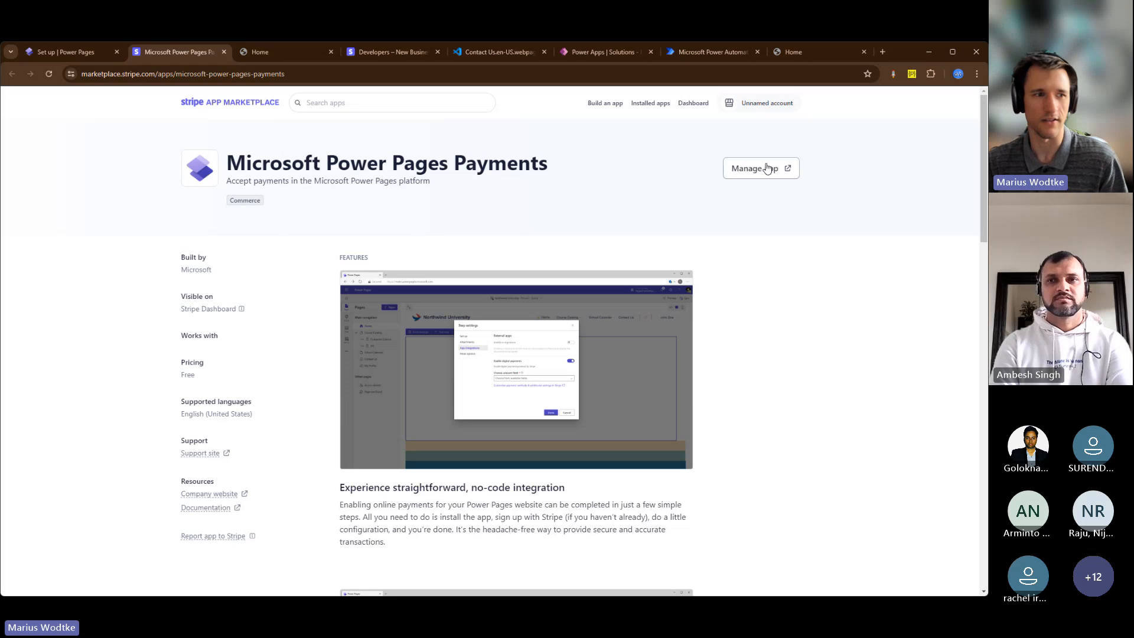
{"action": "left_click", "coordinate": [767, 170]}
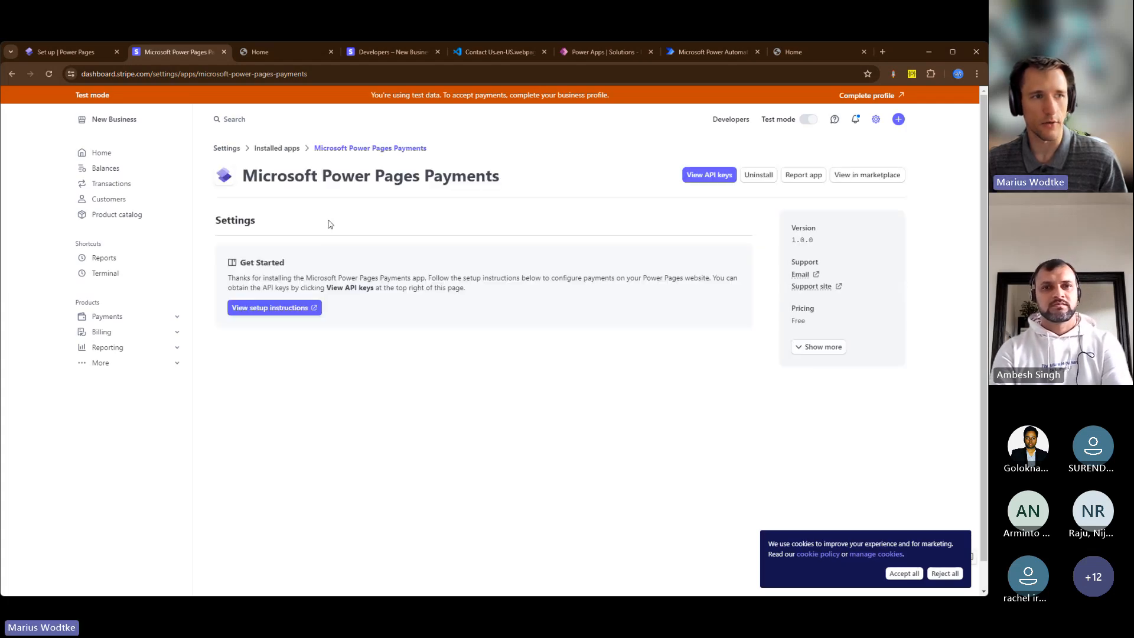
View the Microsoft Power Pages Payments app's API keys, checking the publishable key and the restricted key
{"action": "left_click_drag", "start_coordinate": [242, 176], "coordinate": [493, 197]}
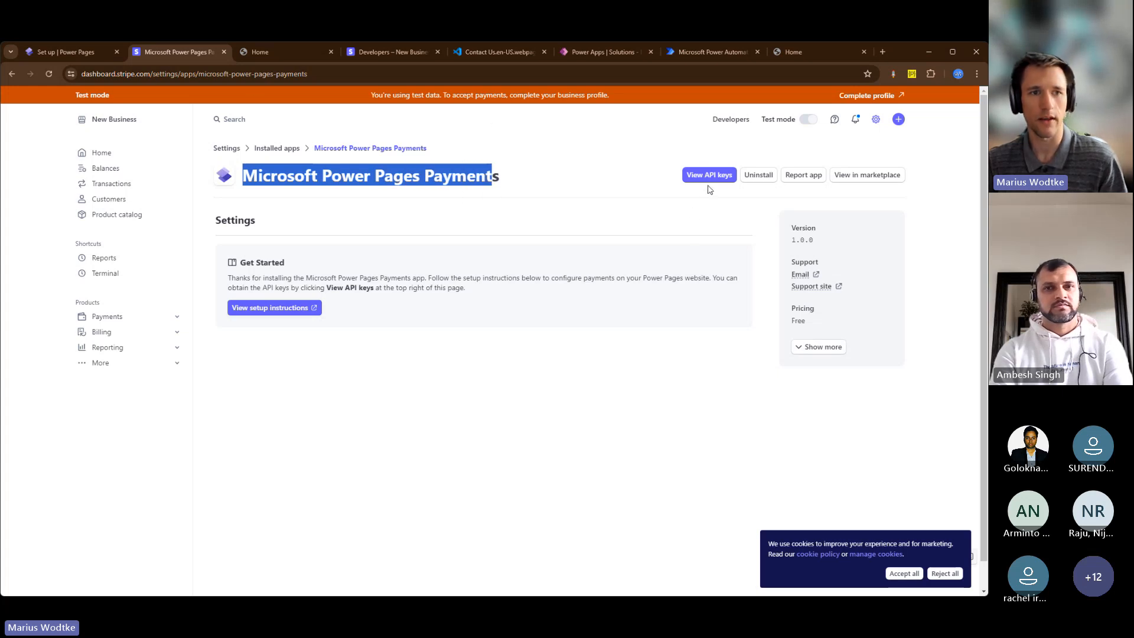
{"action": "left_click", "coordinate": [691, 177]}
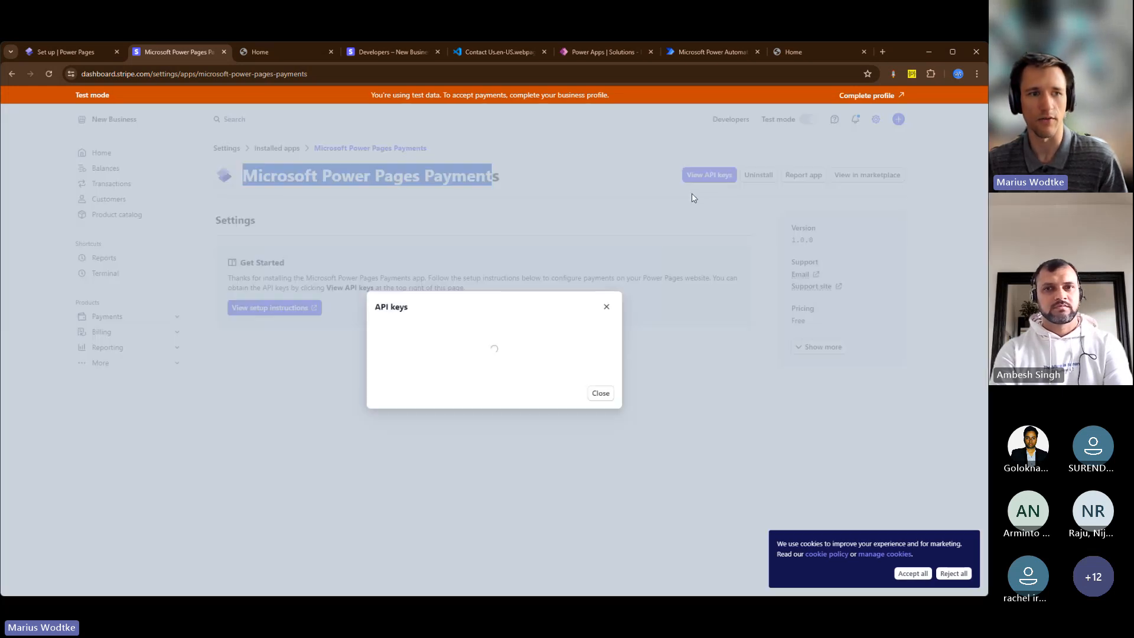
{"action": "left_click_drag", "start_coordinate": [375, 335], "coordinate": [414, 336]}
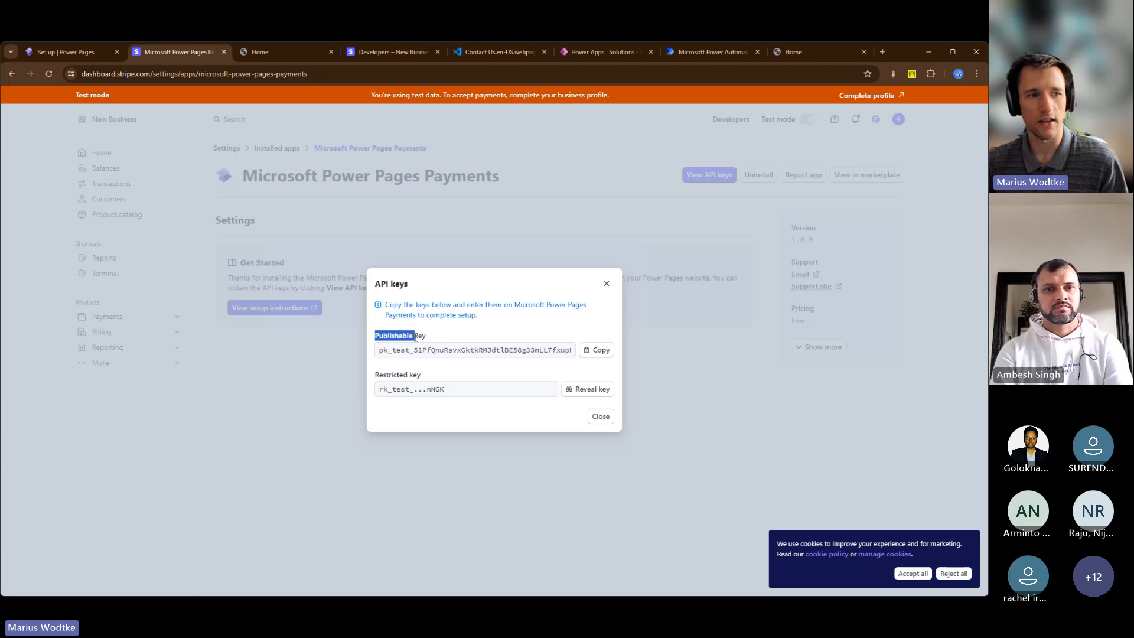
{"action": "left_click_drag", "start_coordinate": [376, 375], "coordinate": [420, 376]}
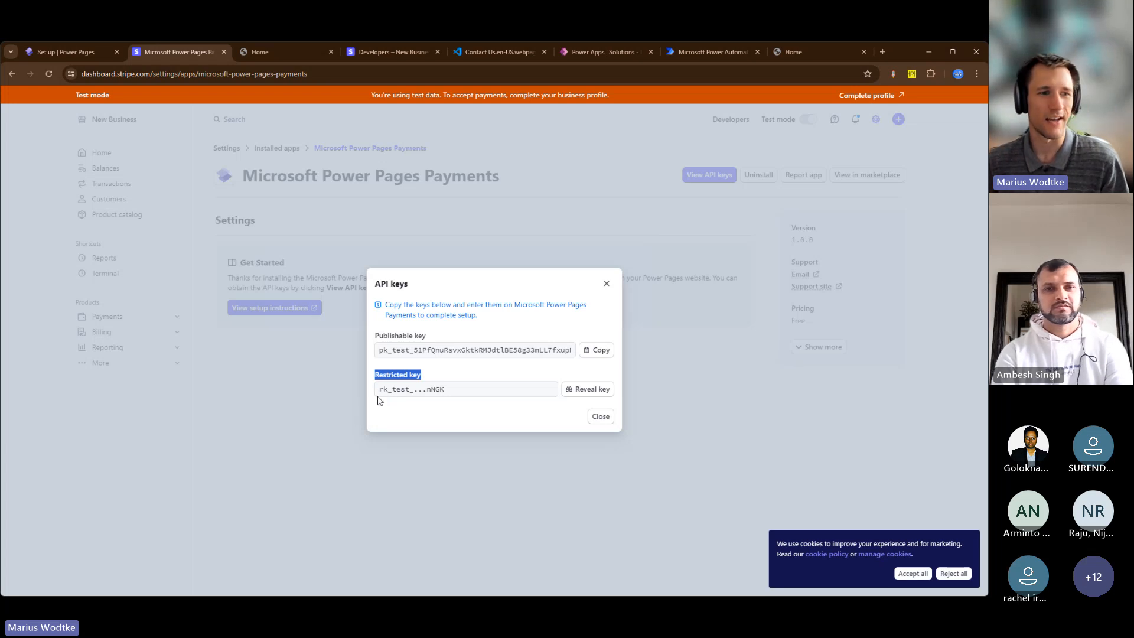
Switch back to Power Pages, review the publishable and secret key fields of the Stripe configuration, and close it without saving
{"action": "left_click", "coordinate": [85, 54]}
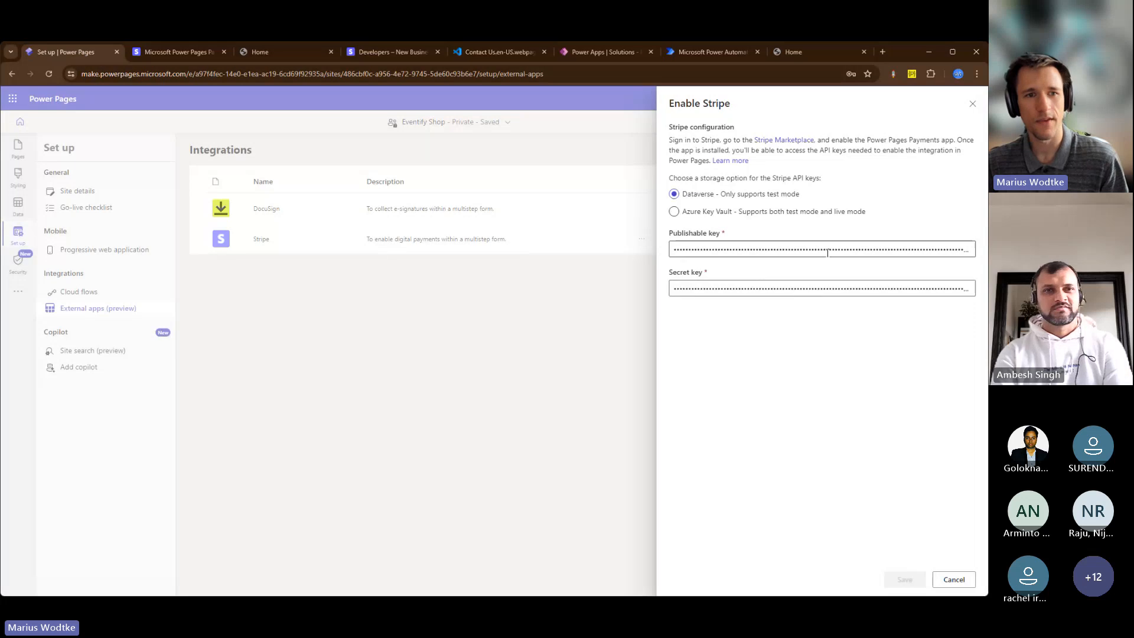
{"action": "left_click_drag", "start_coordinate": [669, 232], "coordinate": [685, 234]}
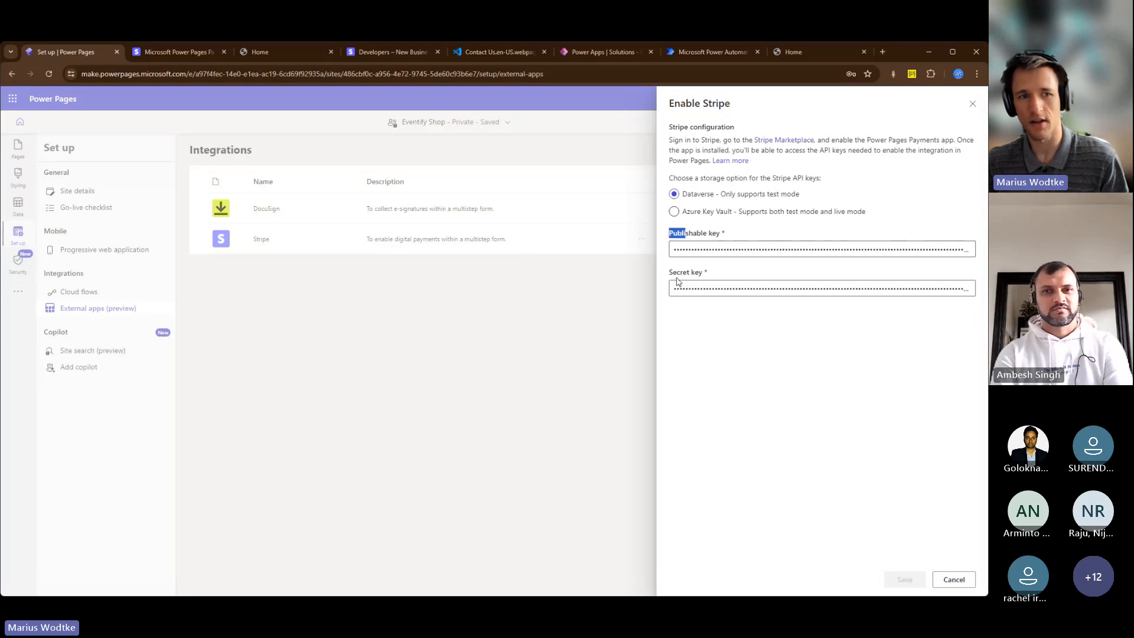
{"action": "left_click_drag", "start_coordinate": [672, 276], "coordinate": [695, 283]}
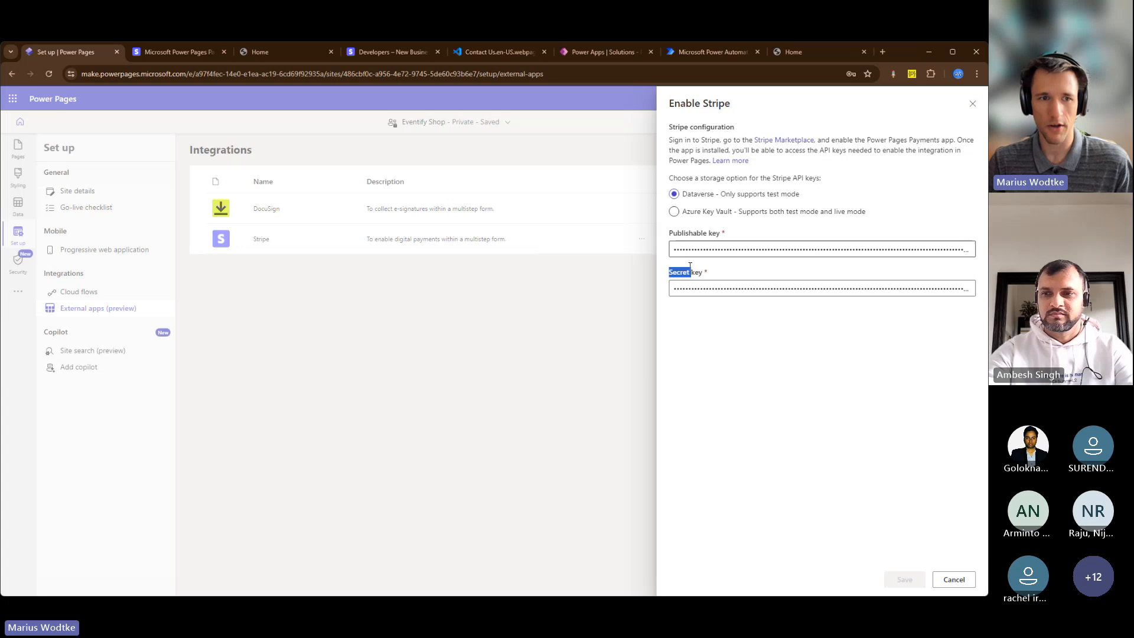
{"action": "left_click", "coordinate": [971, 103]}
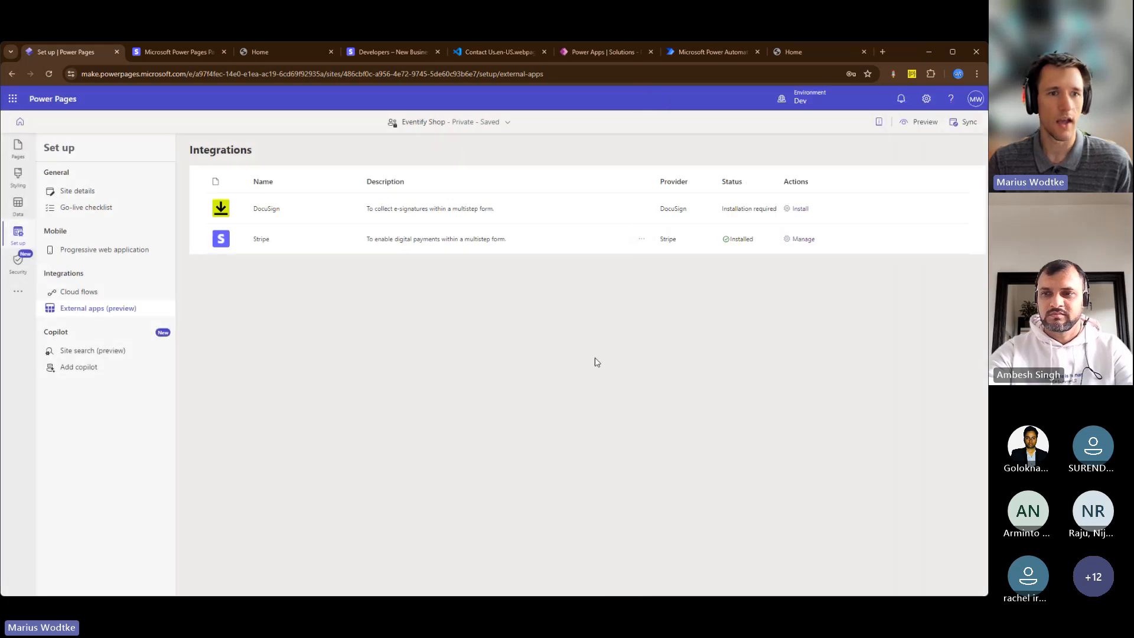
Open the Buy Ticket page under Virtual Tickets in the design studio and show its multistep form's Payment step
{"action": "left_click", "coordinate": [18, 148]}
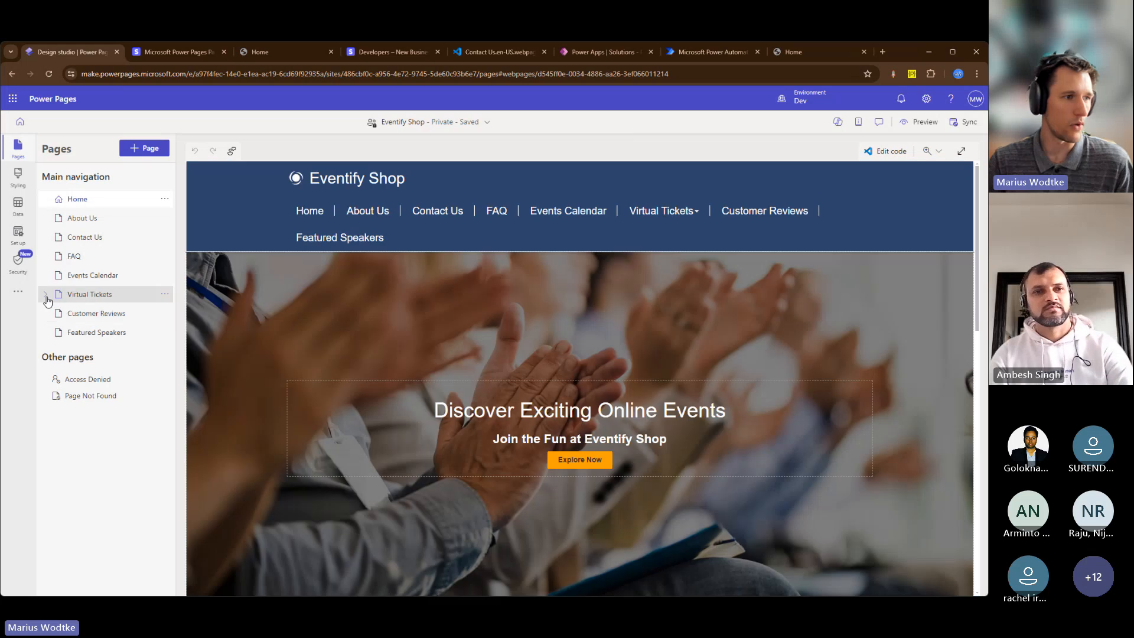
{"action": "left_click", "coordinate": [45, 294]}
{"action": "left_click", "coordinate": [82, 315]}
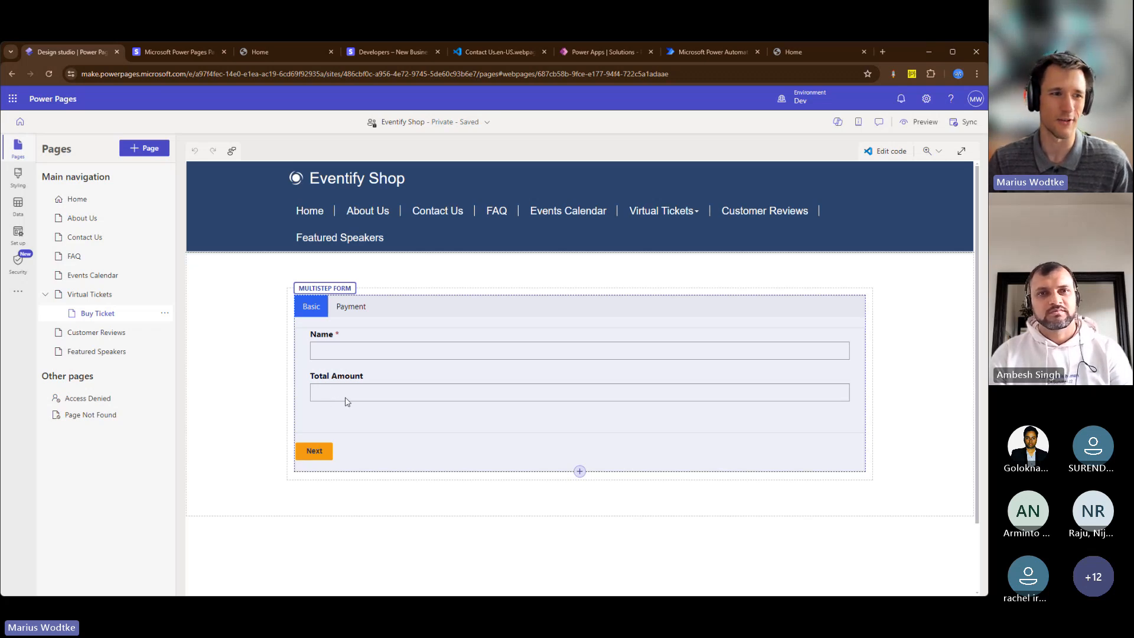
{"action": "left_click", "coordinate": [360, 328]}
{"action": "left_click", "coordinate": [460, 284]}
{"action": "left_click", "coordinate": [463, 322]}
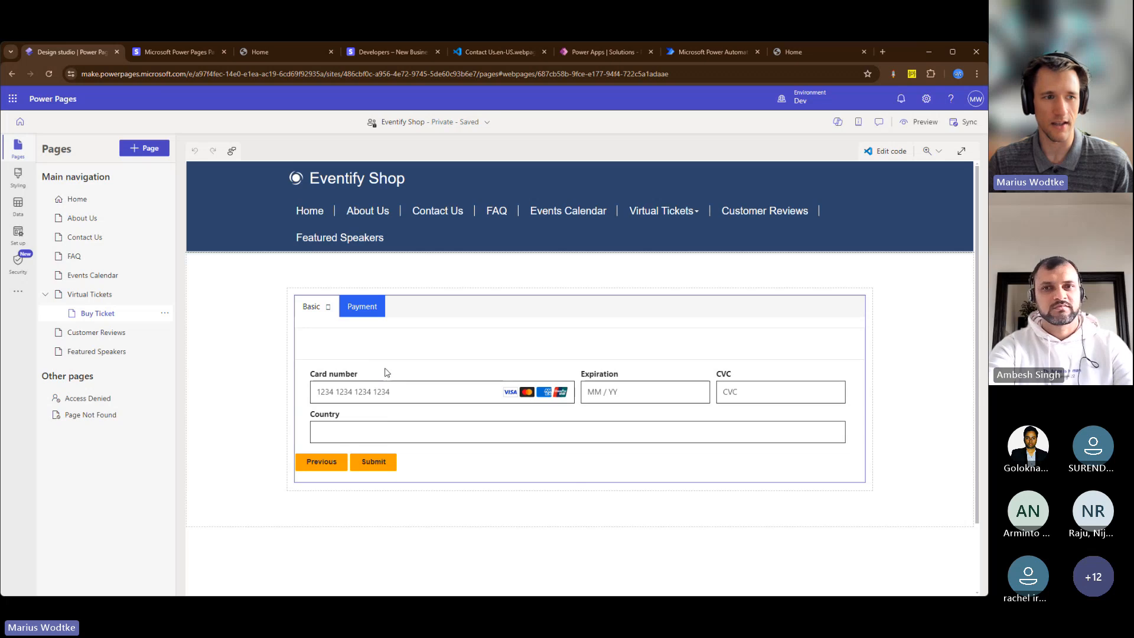
Review the digital payments option and amount field in the Payment step's app integration settings, and leave without changes
{"action": "left_click", "coordinate": [363, 297]}
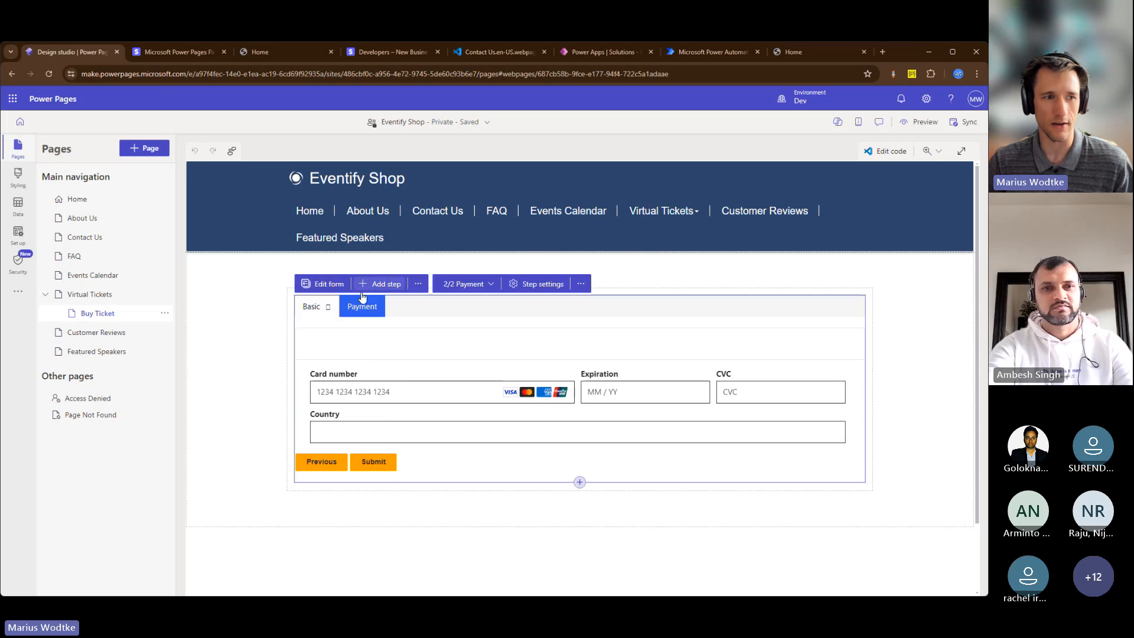
{"action": "left_click", "coordinate": [523, 284]}
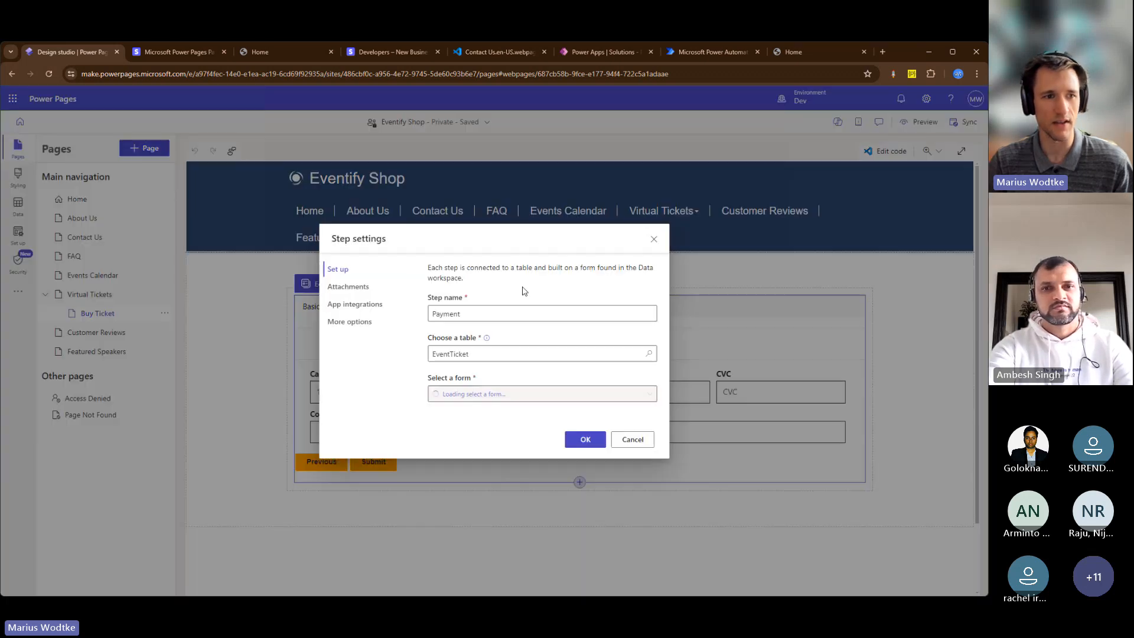
{"action": "left_click", "coordinate": [355, 306]}
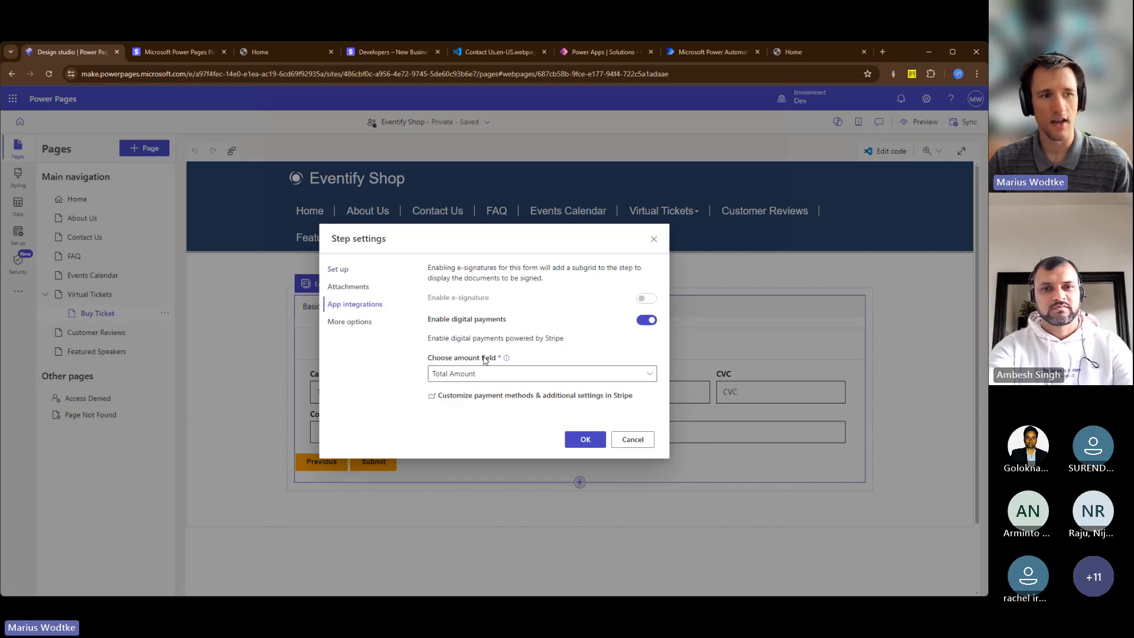
{"action": "left_click_drag", "start_coordinate": [439, 322], "coordinate": [597, 345]}
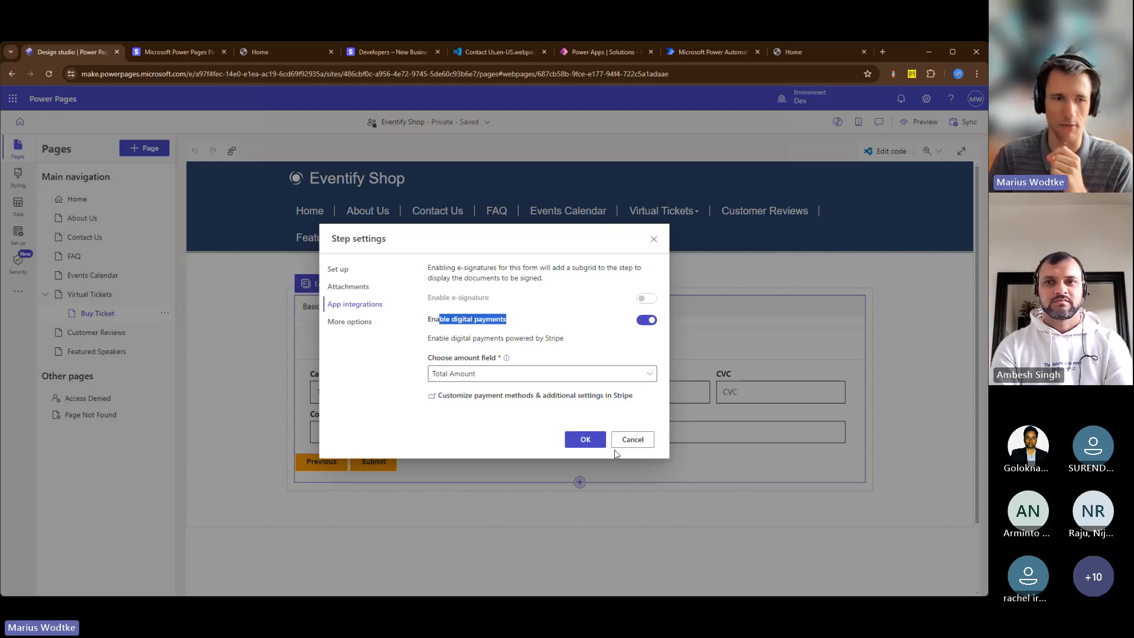
{"action": "left_click", "coordinate": [632, 440]}
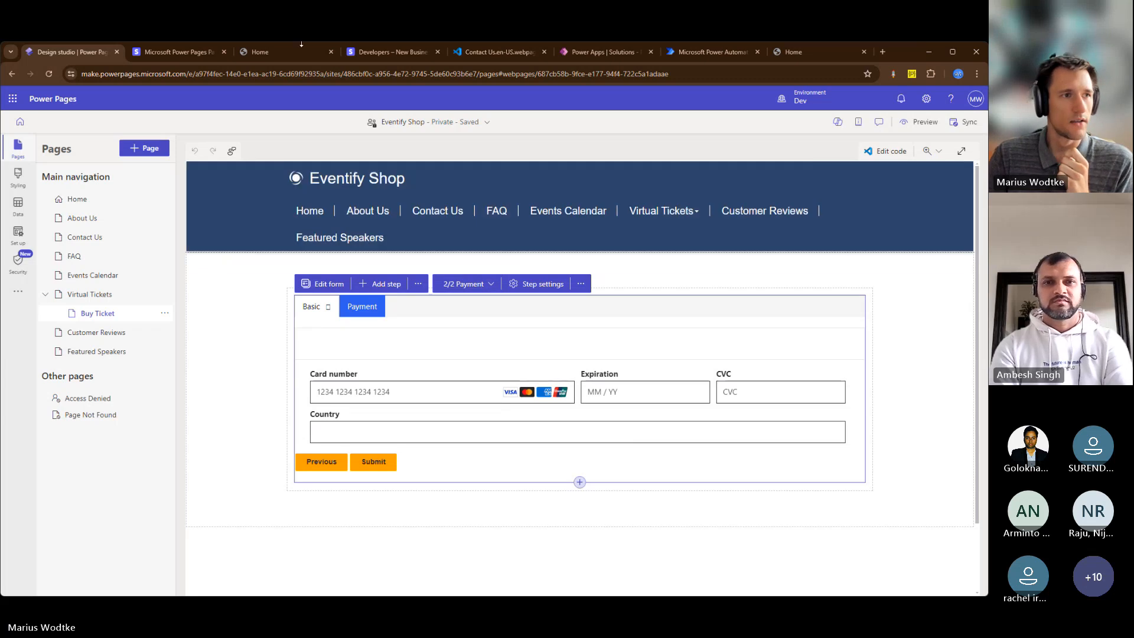
Switch to the live Eventify Shop site and open the Buy Ticket page under Virtual Tickets
{"action": "left_click", "coordinate": [301, 50]}
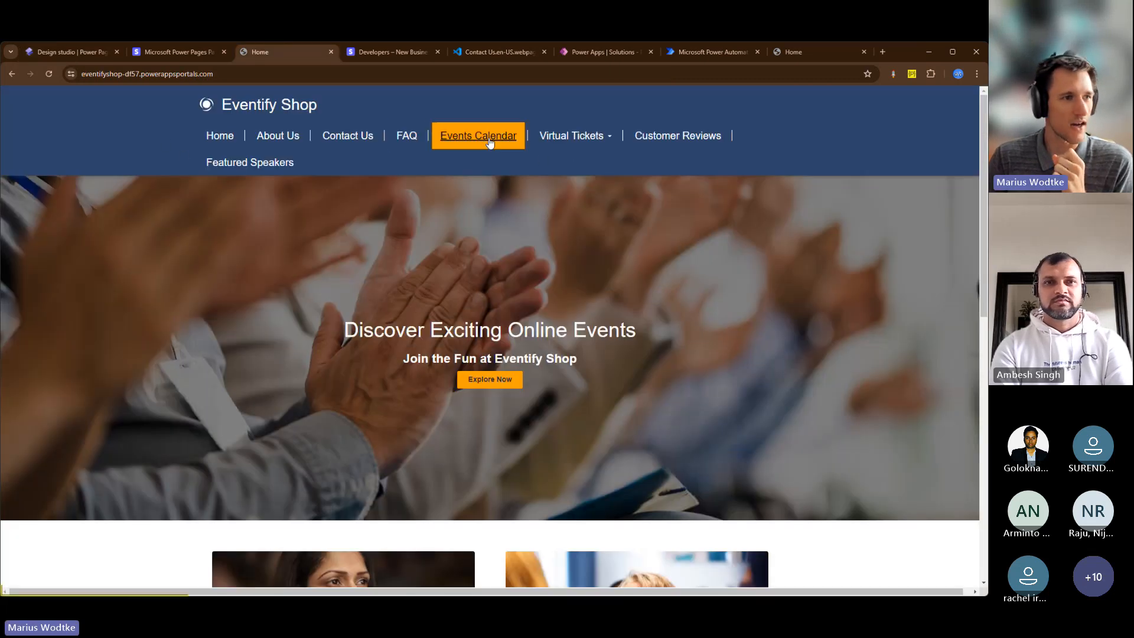
{"action": "left_click", "coordinate": [590, 140]}
{"action": "left_click", "coordinate": [572, 186]}
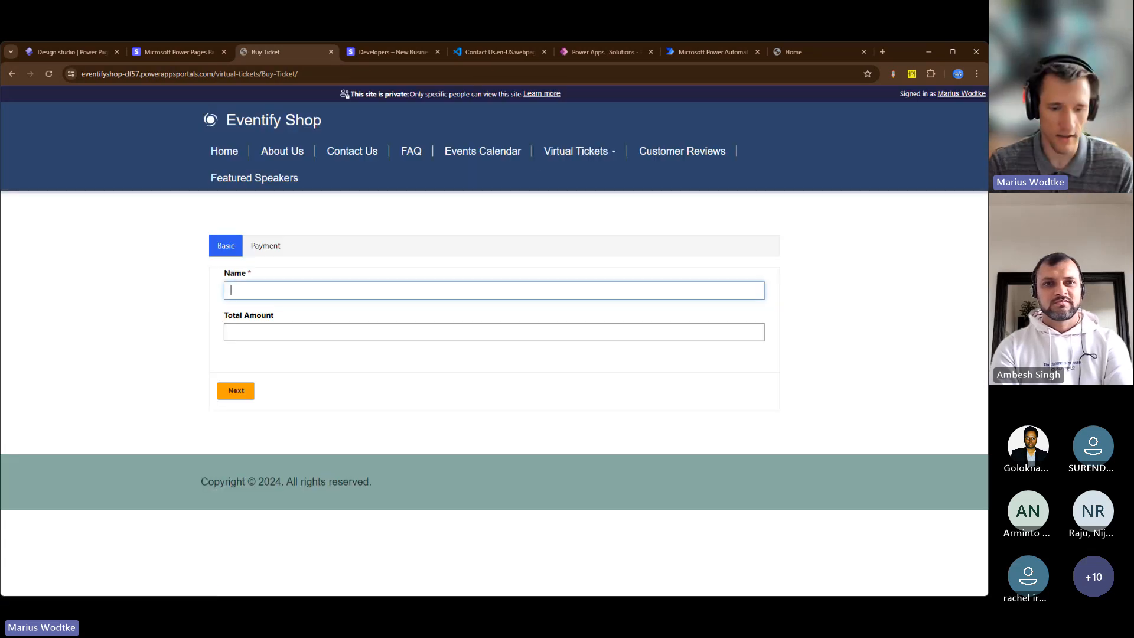
Fill in the ticket form with the name Power Platform Classmates and a total amount of 99, and continue to the payment step
{"action": "type", "text": "Power"}
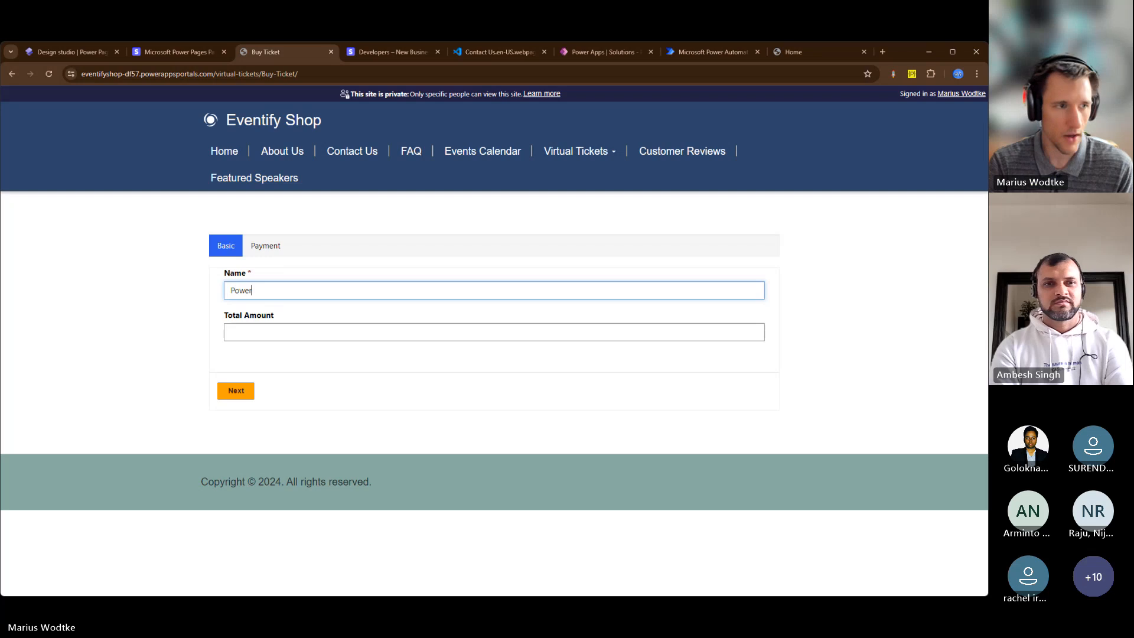
{"action": "type", "text": " Platform "}
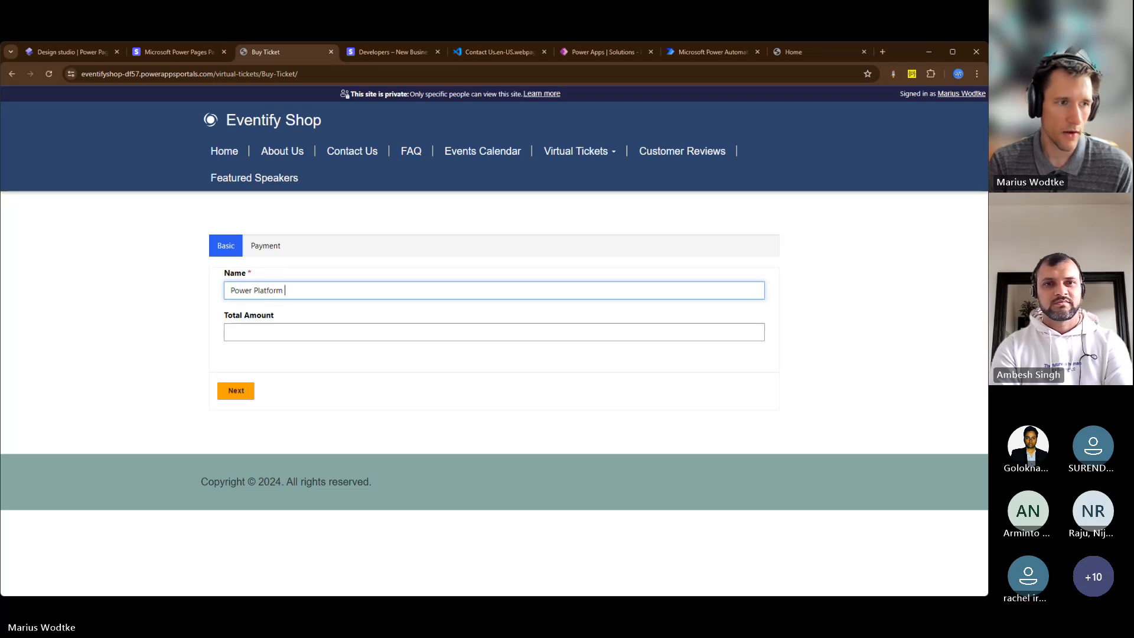
{"action": "type", "text": "Classmates"}
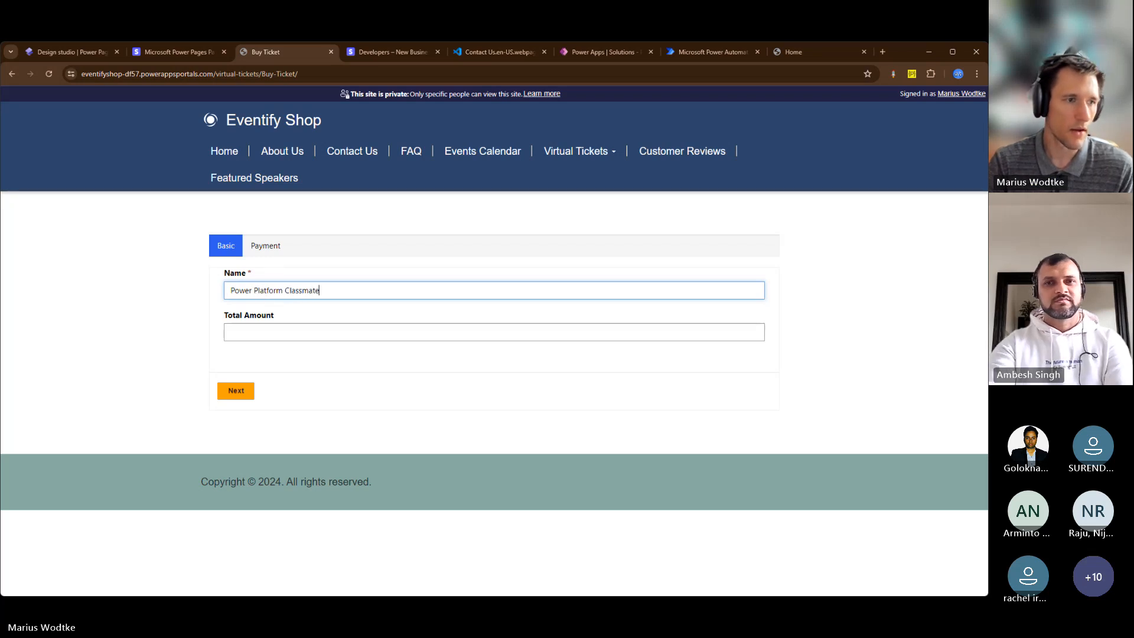
{"action": "key", "text": "Tab"}
{"action": "type", "text": "99"}
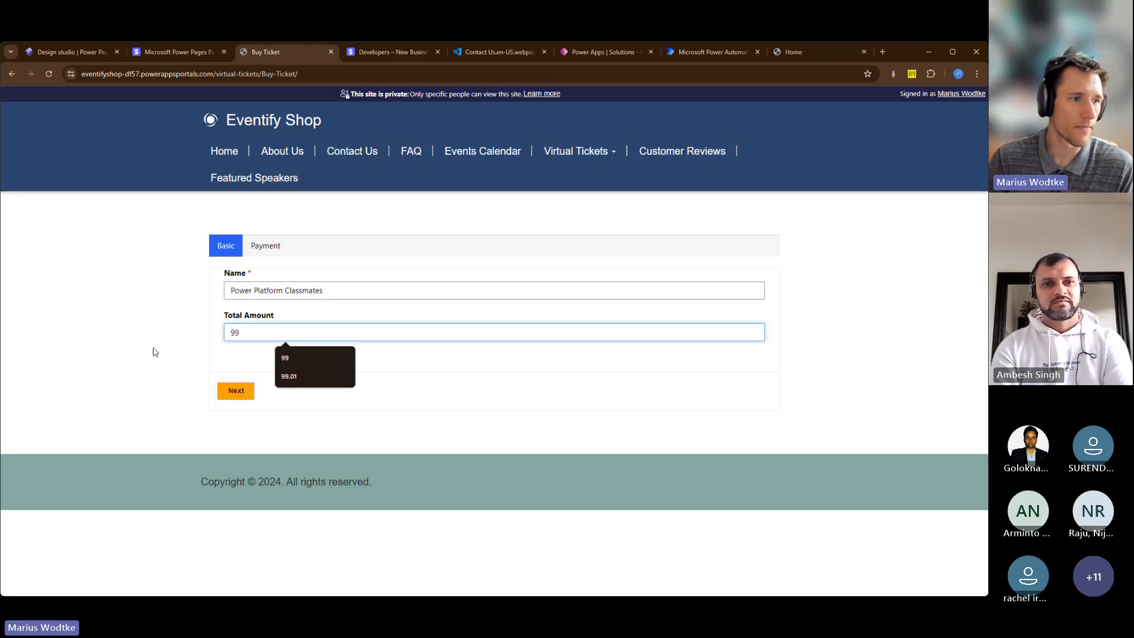
{"action": "left_click", "coordinate": [177, 369]}
{"action": "left_click", "coordinate": [237, 391]}
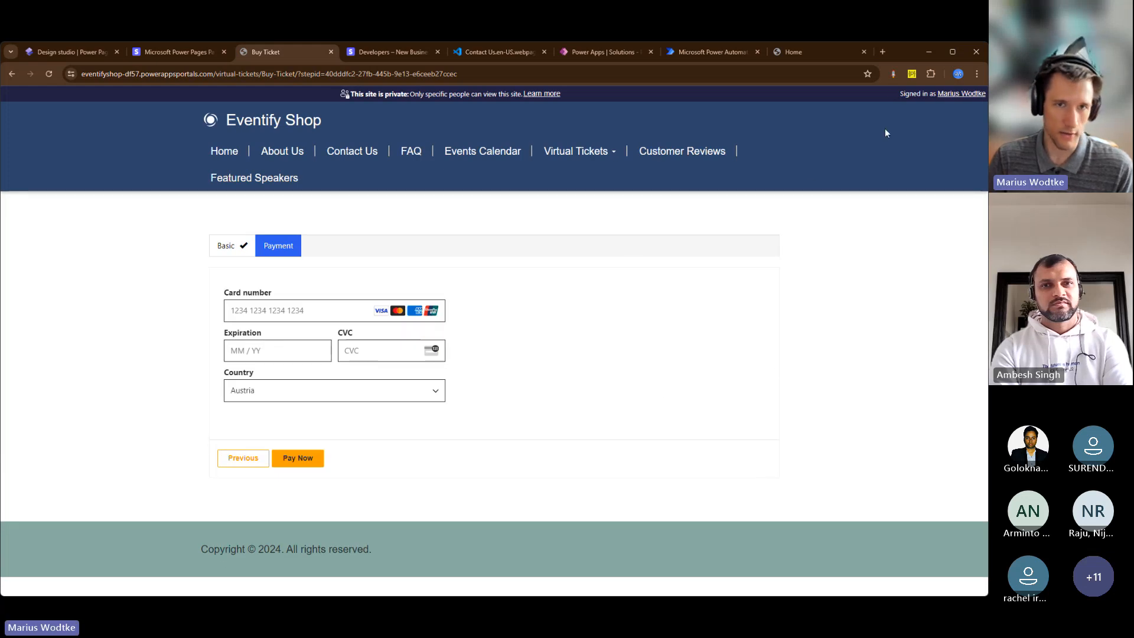
Search the web for "stripe test cards" in a new browser tab and copy the Visa test card number from the Stripe documentation
{"action": "left_click", "coordinate": [883, 52]}
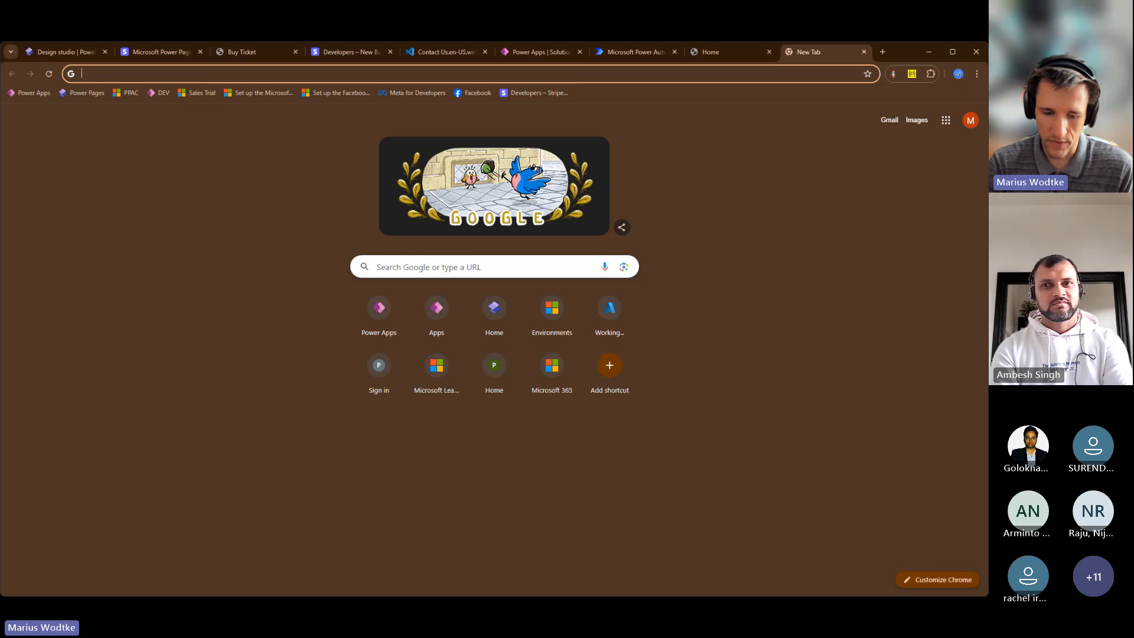
{"action": "type", "text": "stripe"}
{"action": "key", "text": "Return"}
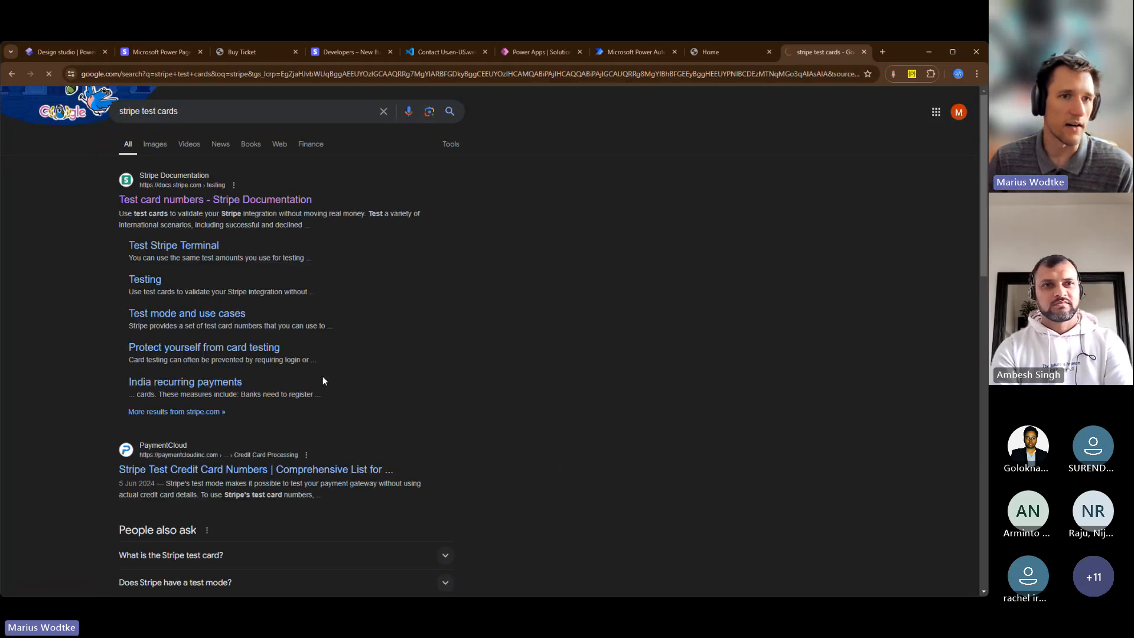
{"action": "scroll", "coordinate": [597, 411], "scroll_direction": "down", "scroll_amount": 5}
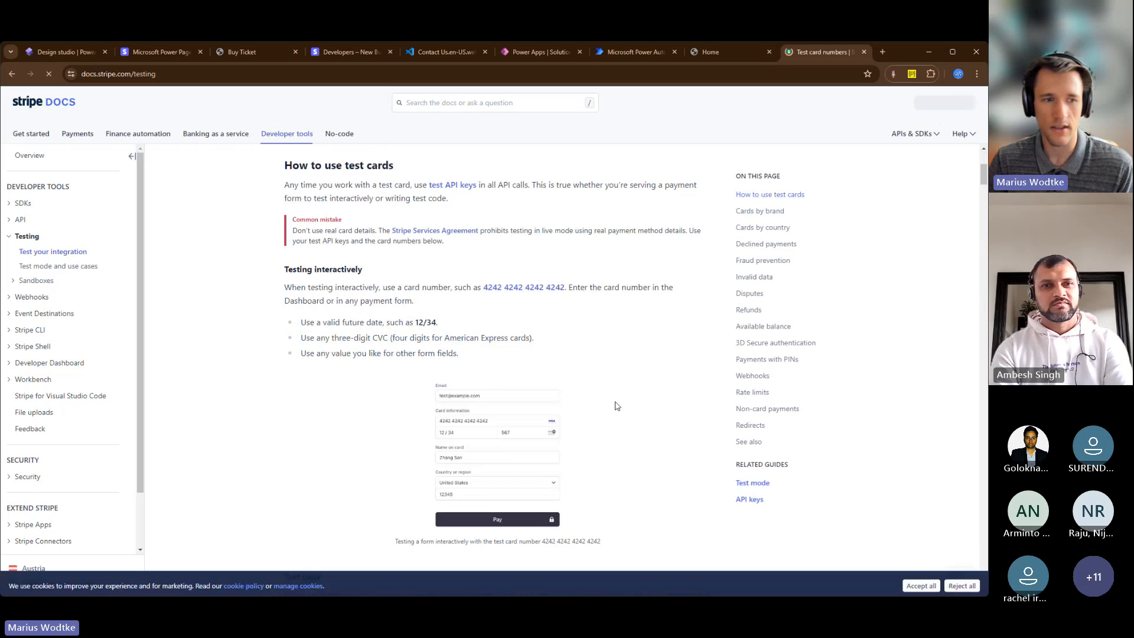
{"action": "scroll", "coordinate": [615, 398], "scroll_direction": "down", "scroll_amount": 10}
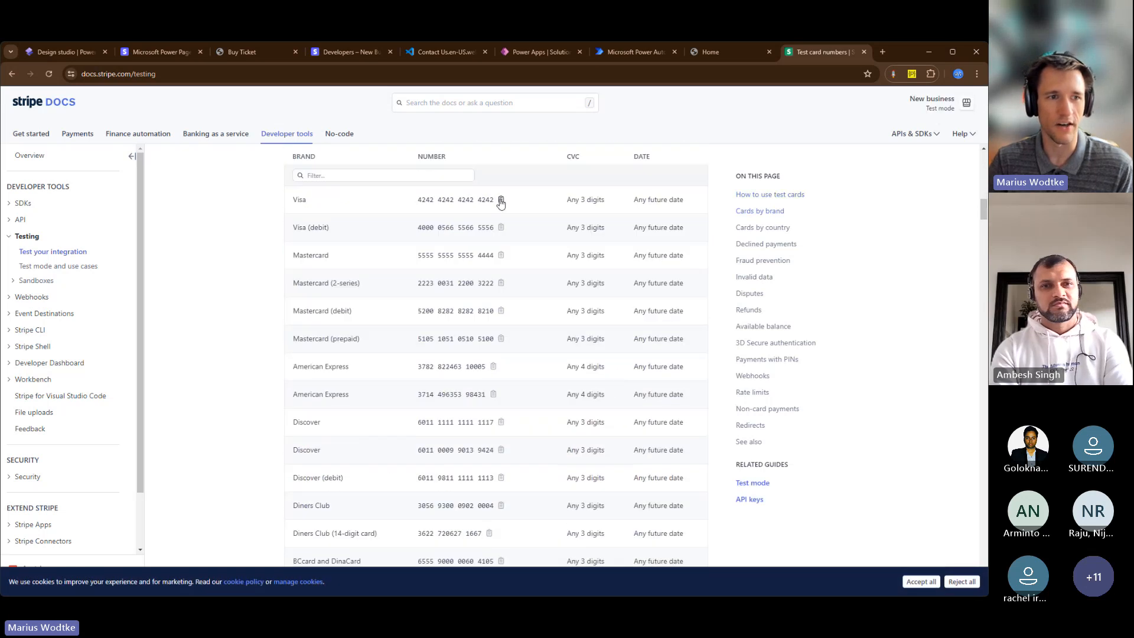
{"action": "left_click", "coordinate": [500, 201]}
Return to the Buy Ticket payment step and fill in the copied test card number, expiration 09/27 and the card's CVC
{"action": "left_click", "coordinate": [260, 52]}
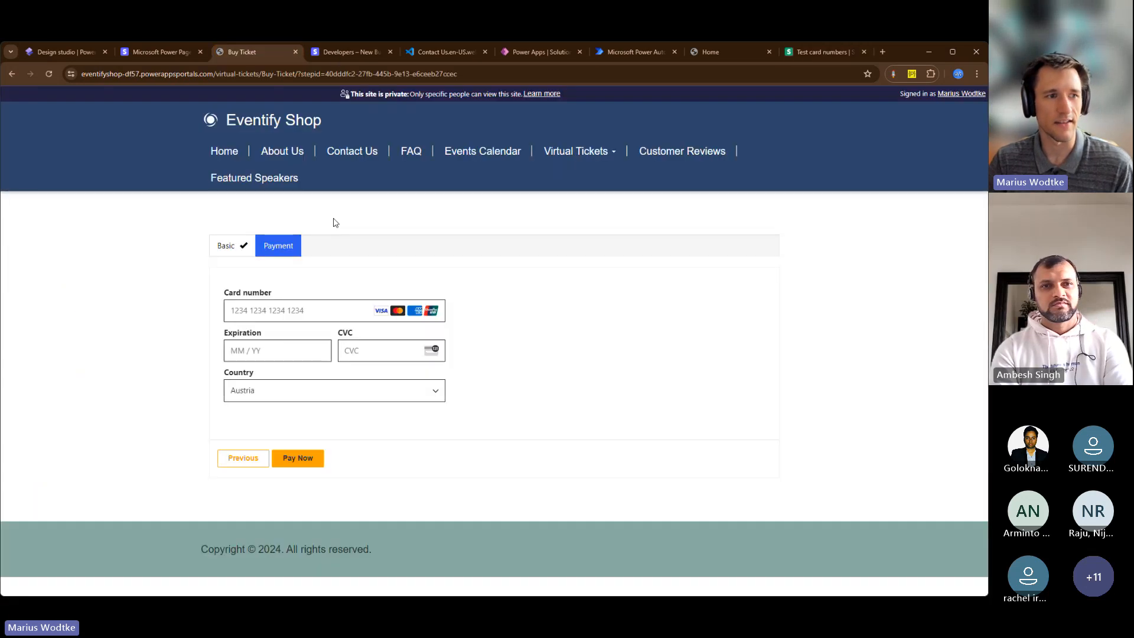
{"action": "left_click", "coordinate": [269, 311]}
{"action": "key", "text": "ctrl+v"}
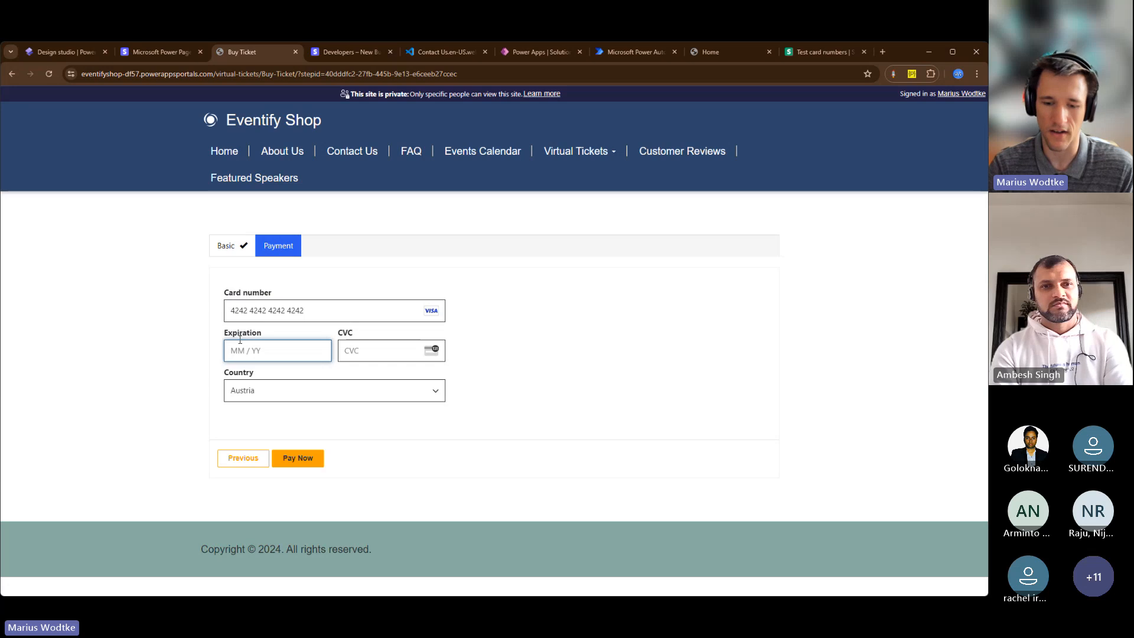
{"action": "type", "text": "09 / "}
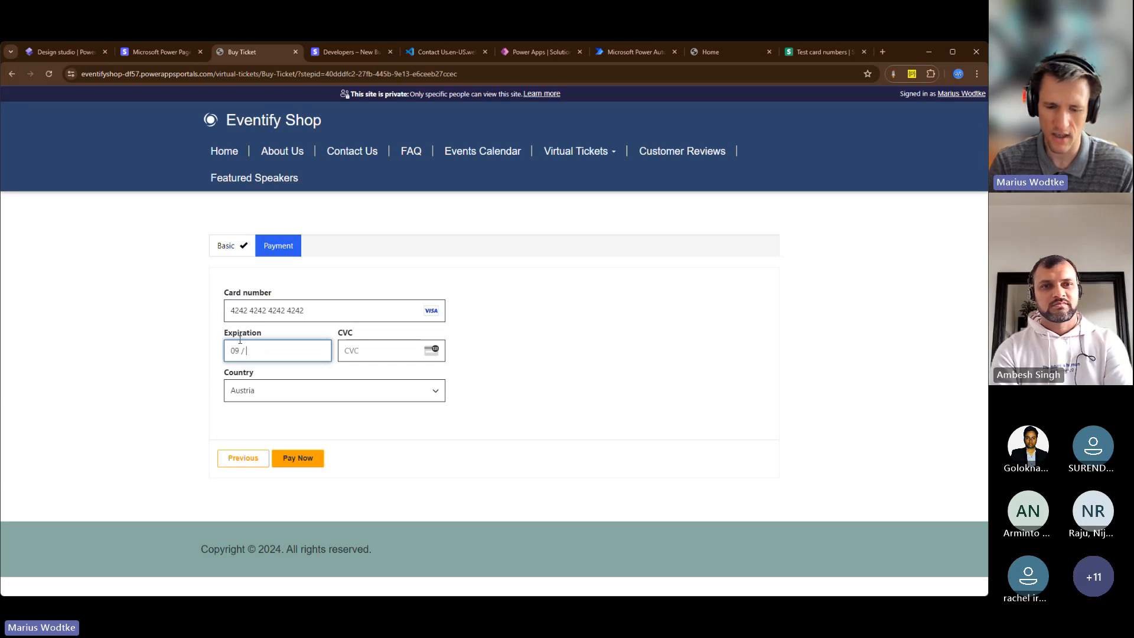
{"action": "type", "text": "27"}
{"action": "left_click", "coordinate": [375, 354]}
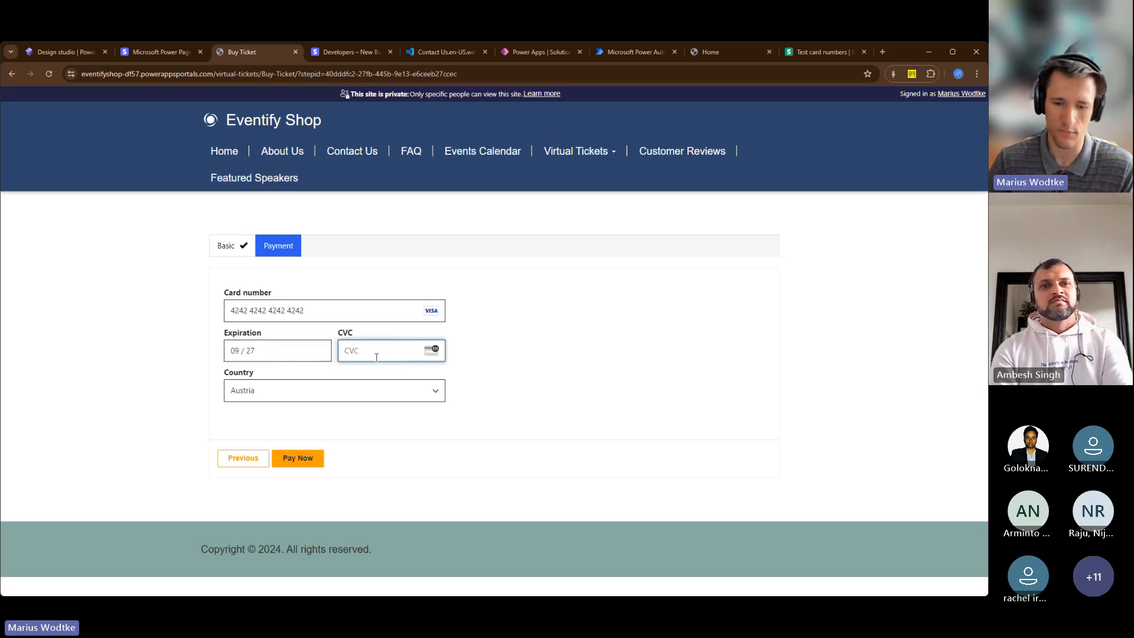
{"action": "type", "text": "766"}
{"action": "left_click", "coordinate": [534, 429]}
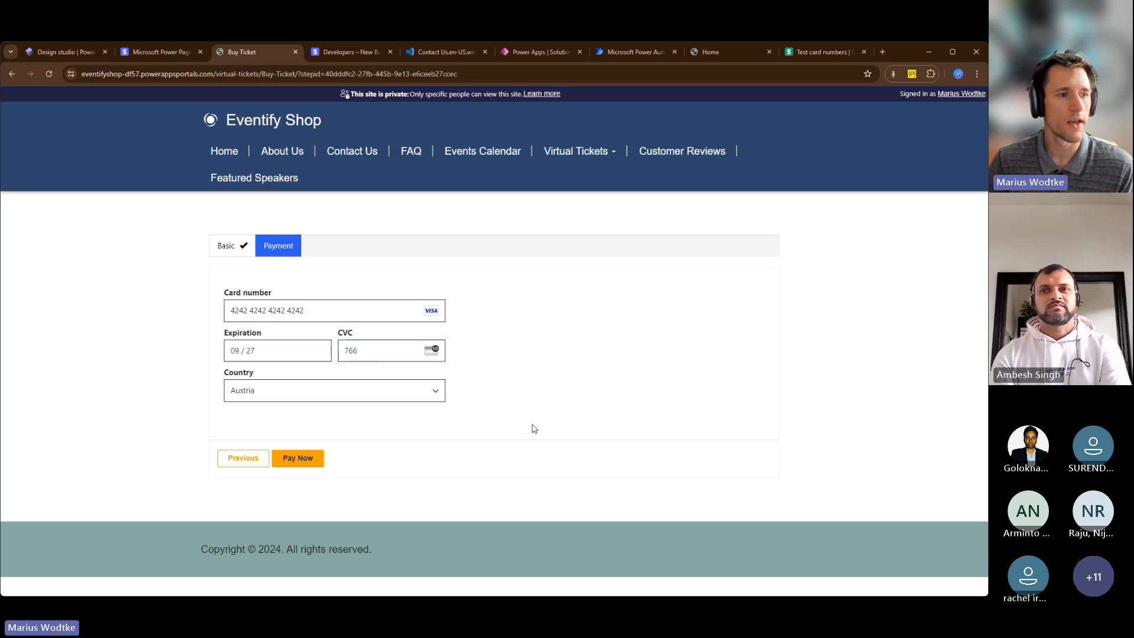
Pay for the ticket without saving the card to the Google account, and submit the form
{"action": "left_click", "coordinate": [284, 458]}
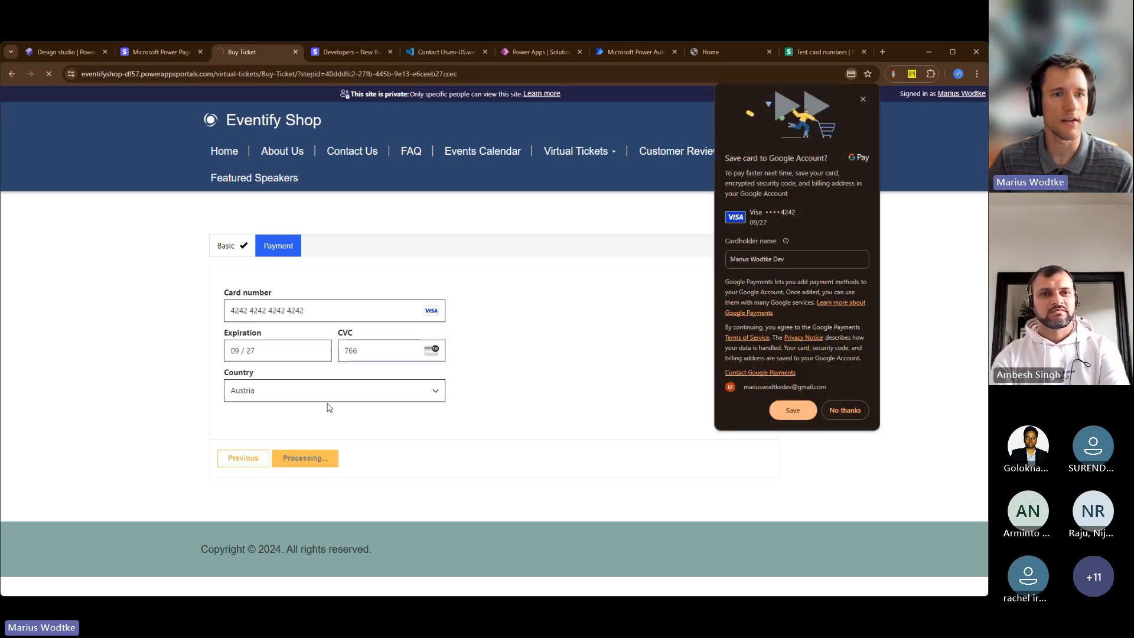
{"action": "left_click", "coordinate": [845, 409]}
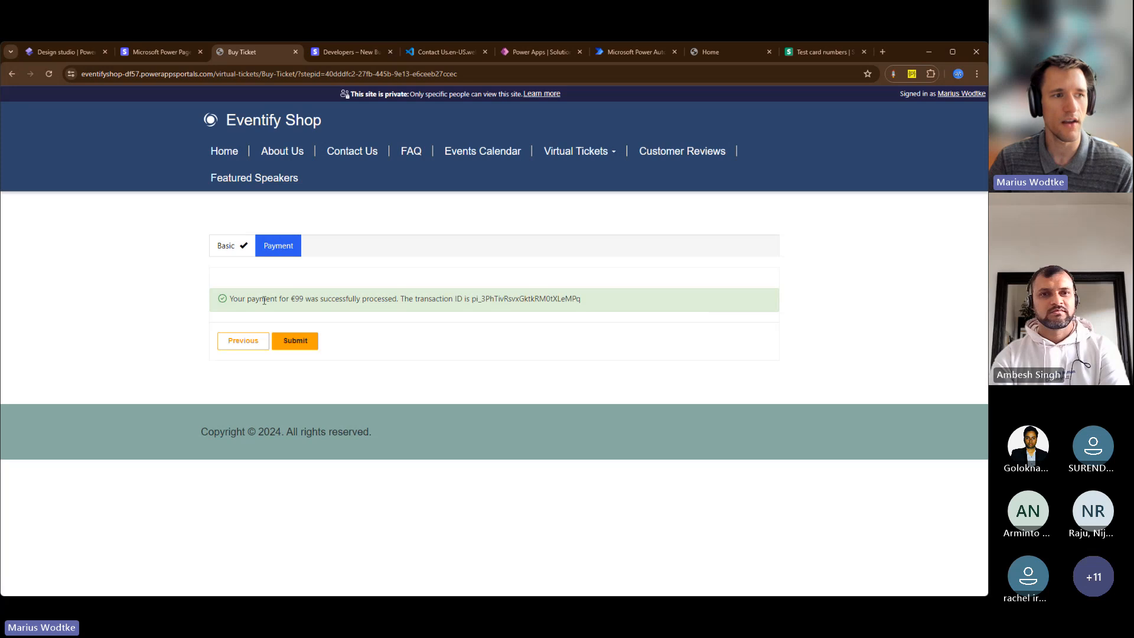
{"action": "left_click_drag", "start_coordinate": [238, 299], "coordinate": [421, 300]}
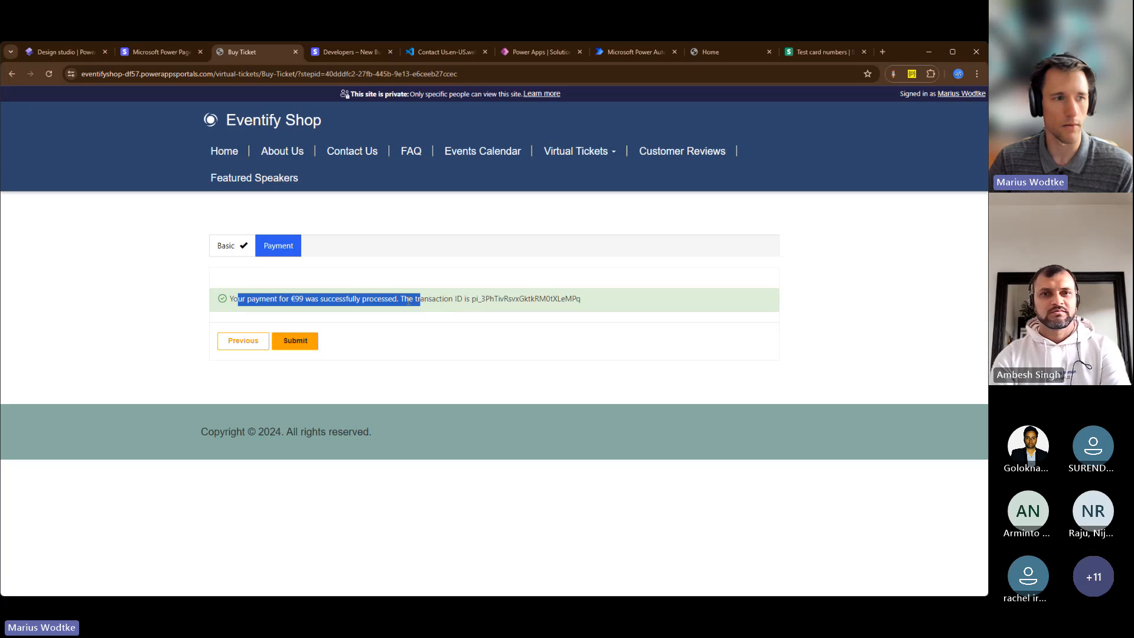
{"action": "left_click_drag", "start_coordinate": [472, 299], "coordinate": [489, 300]}
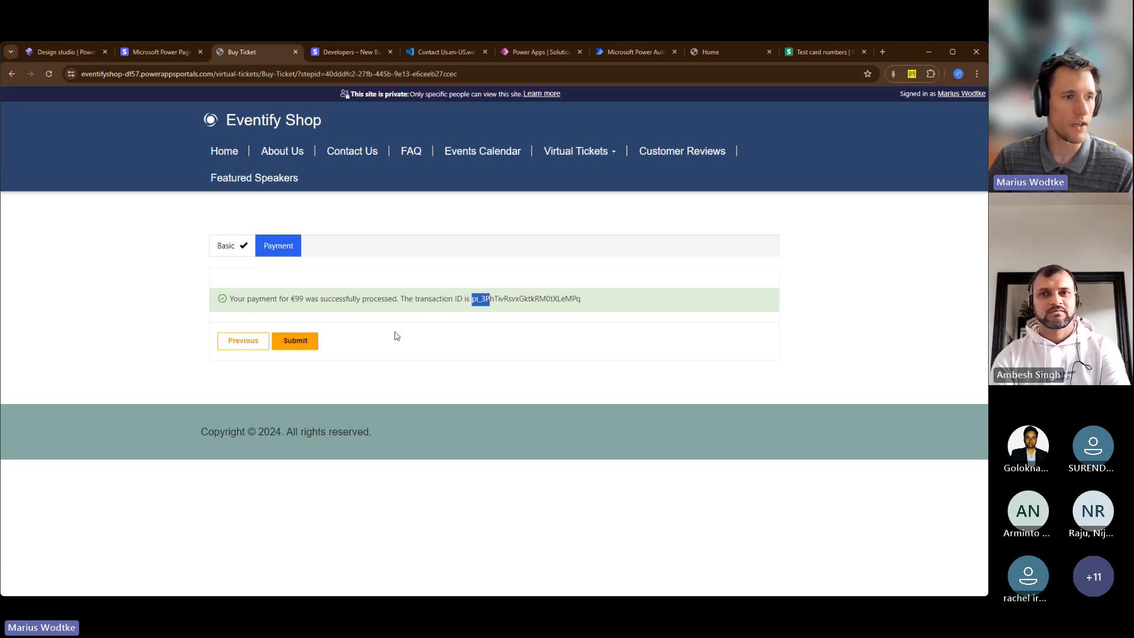
{"action": "left_click", "coordinate": [304, 343]}
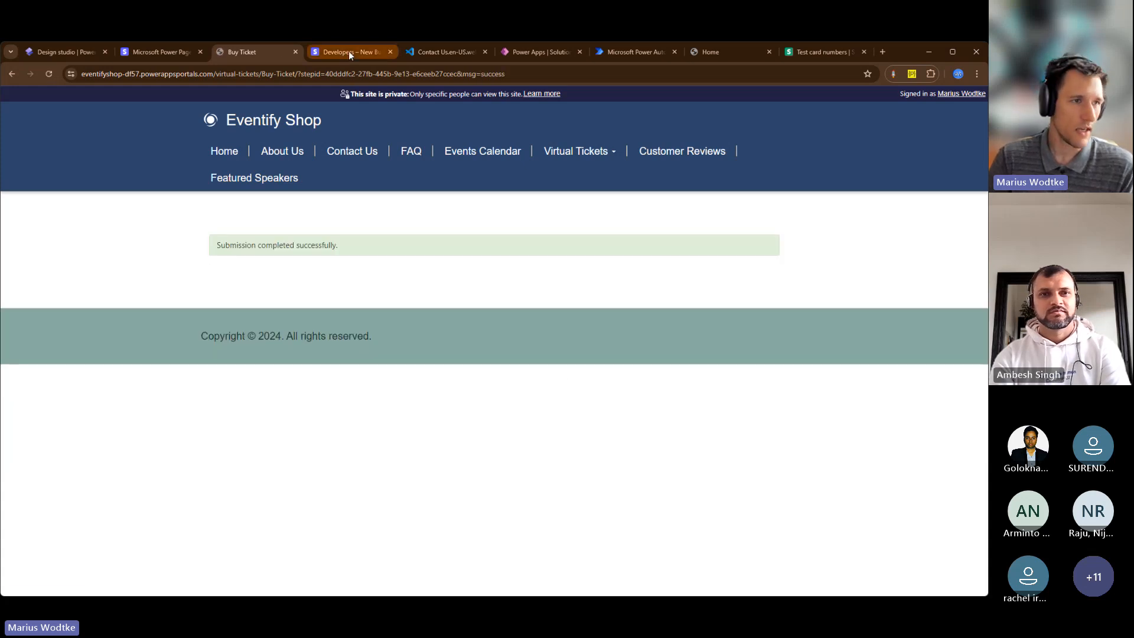
Switch to the Stripe dashboard and check the newest succeeded payment's details in the developer events, returning to the event list
{"action": "left_click", "coordinate": [348, 52]}
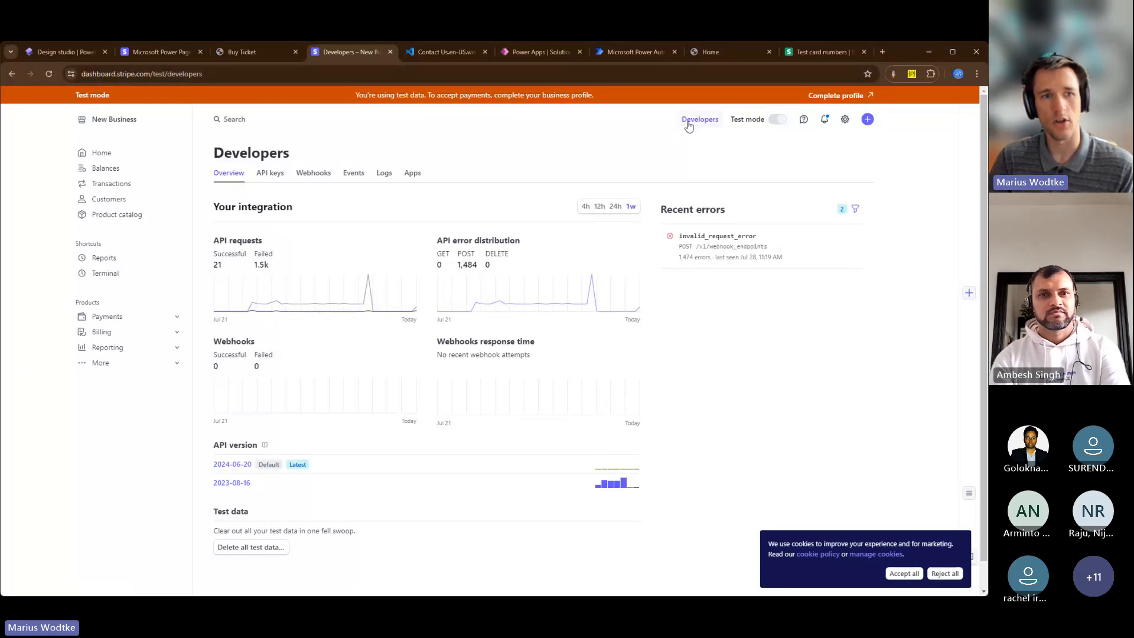
{"action": "left_click", "coordinate": [775, 120]}
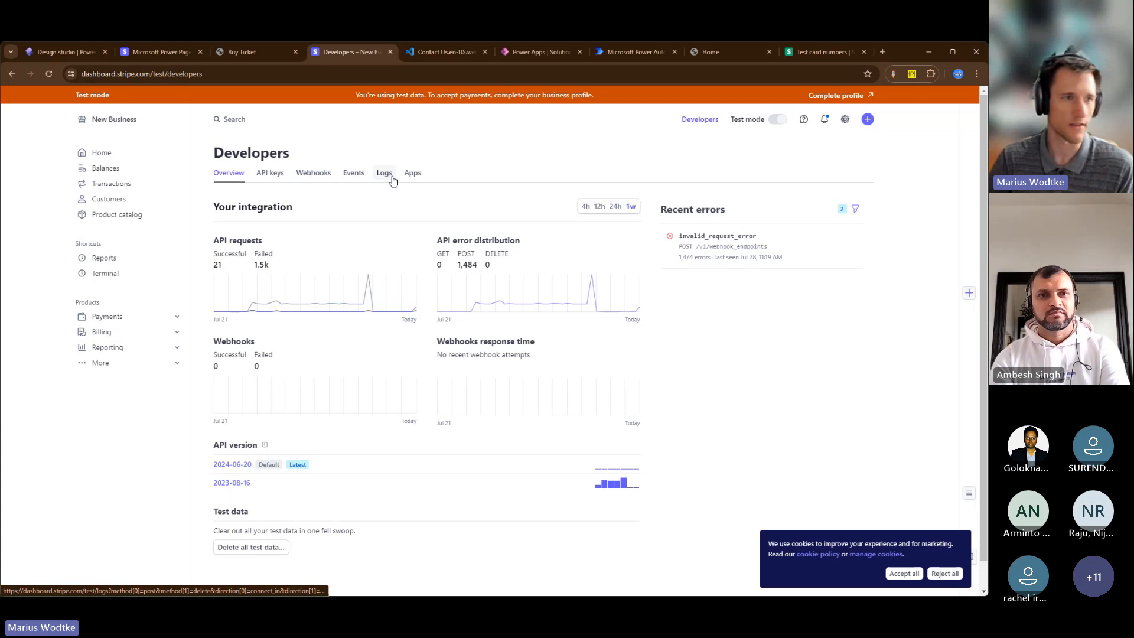
{"action": "left_click", "coordinate": [361, 178]}
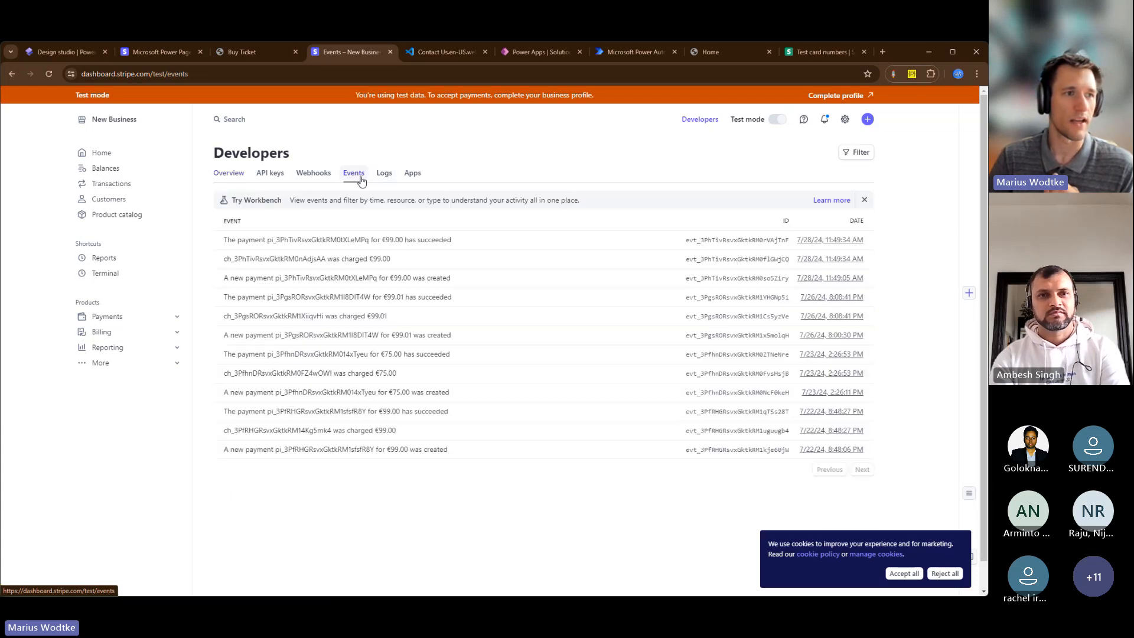
{"action": "left_click", "coordinate": [286, 247]}
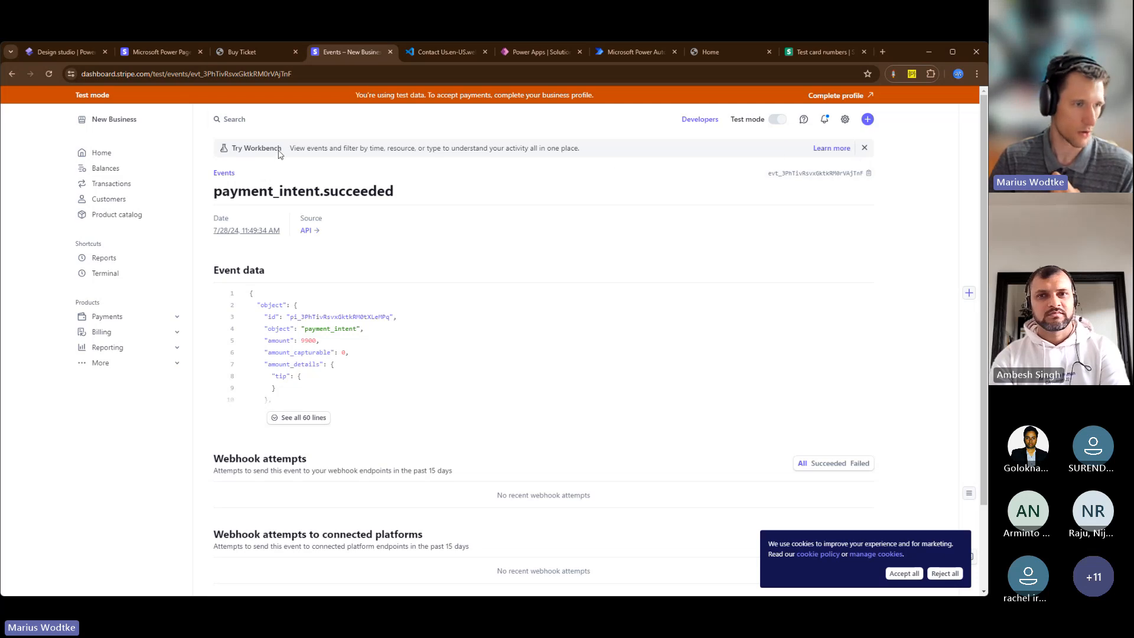
{"action": "left_click", "coordinate": [12, 75]}
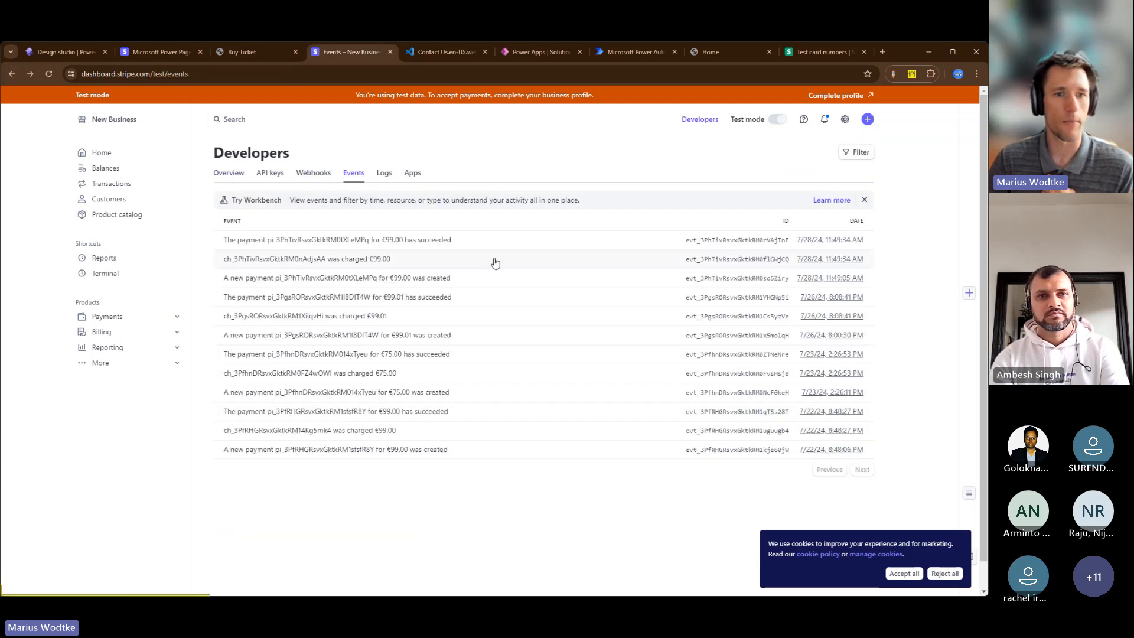
{"action": "mouse_move", "coordinate": [817, 278]}
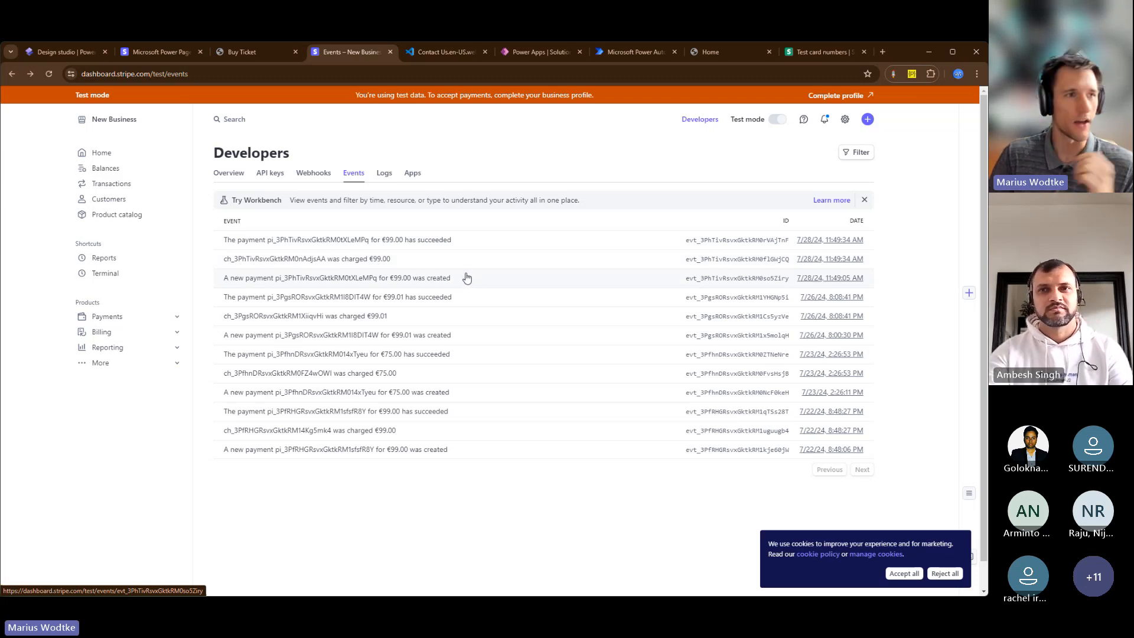
Return to the Buy Ticket page and highlight the form's submission message
{"action": "left_click", "coordinate": [239, 48]}
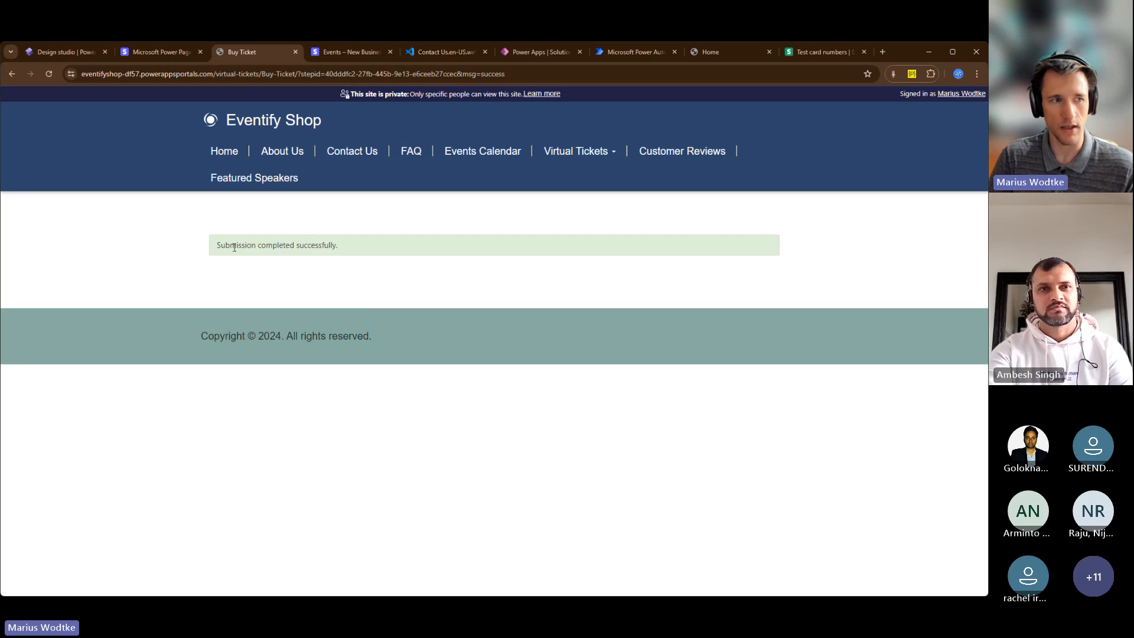
{"action": "left_click_drag", "start_coordinate": [234, 247], "coordinate": [349, 263]}
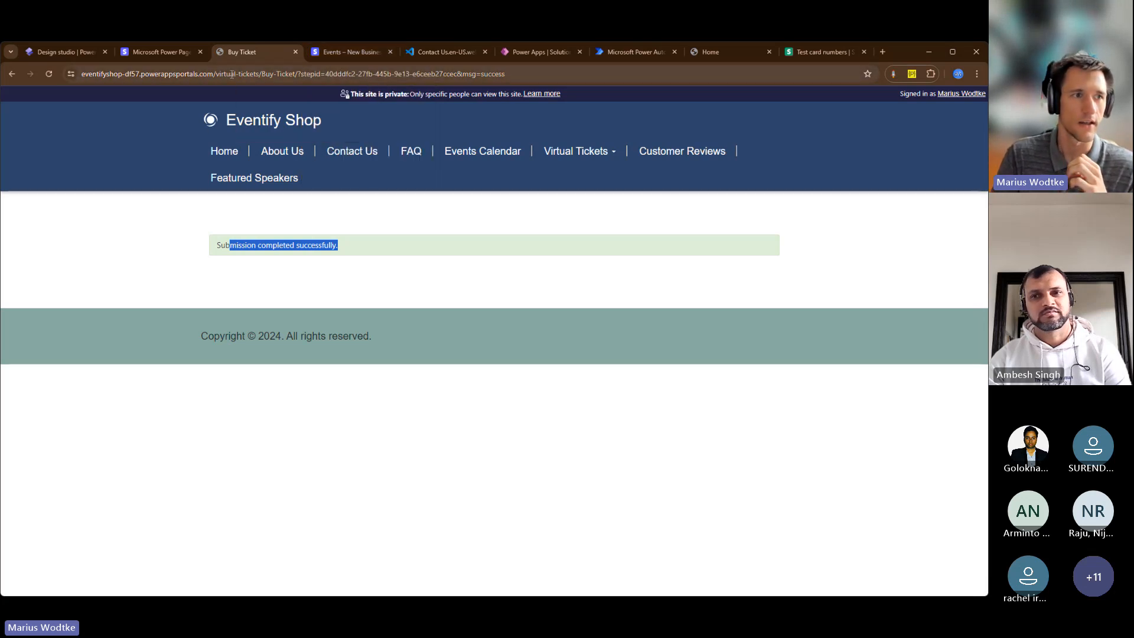
{"action": "mouse_move", "coordinate": [342, 54]}
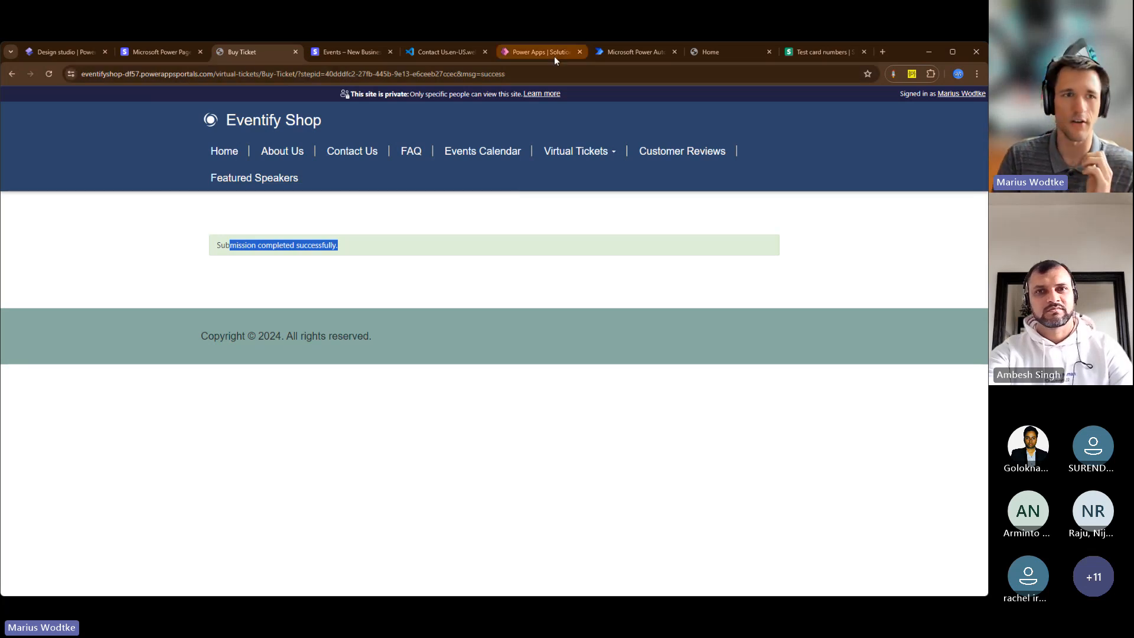
Switch to the Power Automate flow and examine the Power Pages trigger's Location input, the Compose action and the returned values
{"action": "left_click", "coordinate": [603, 52]}
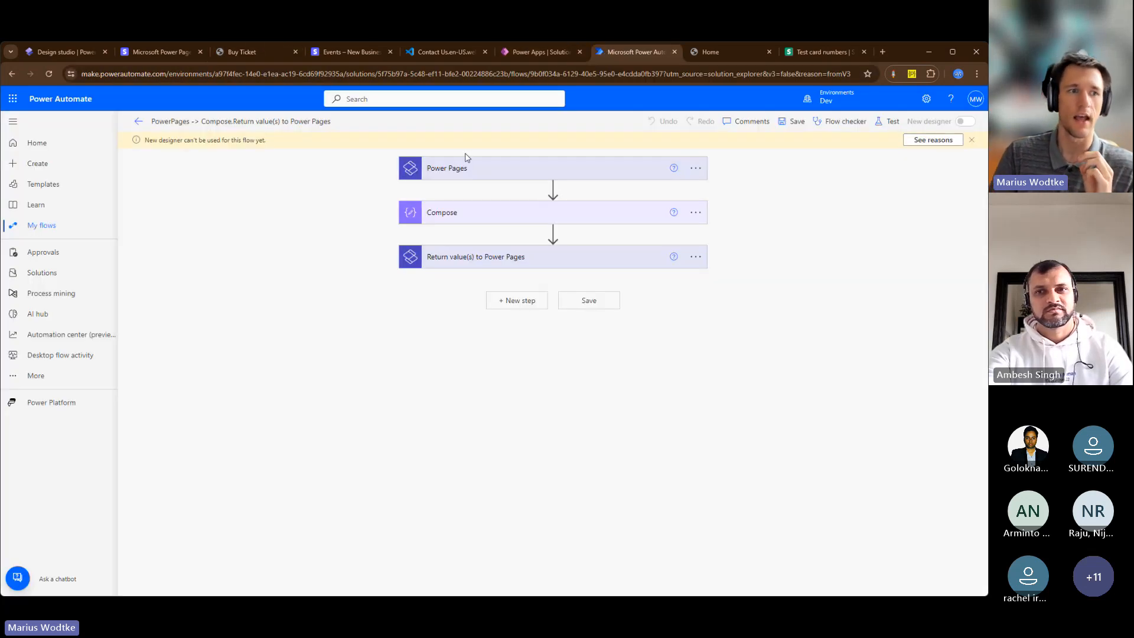
{"action": "left_click", "coordinate": [430, 172]}
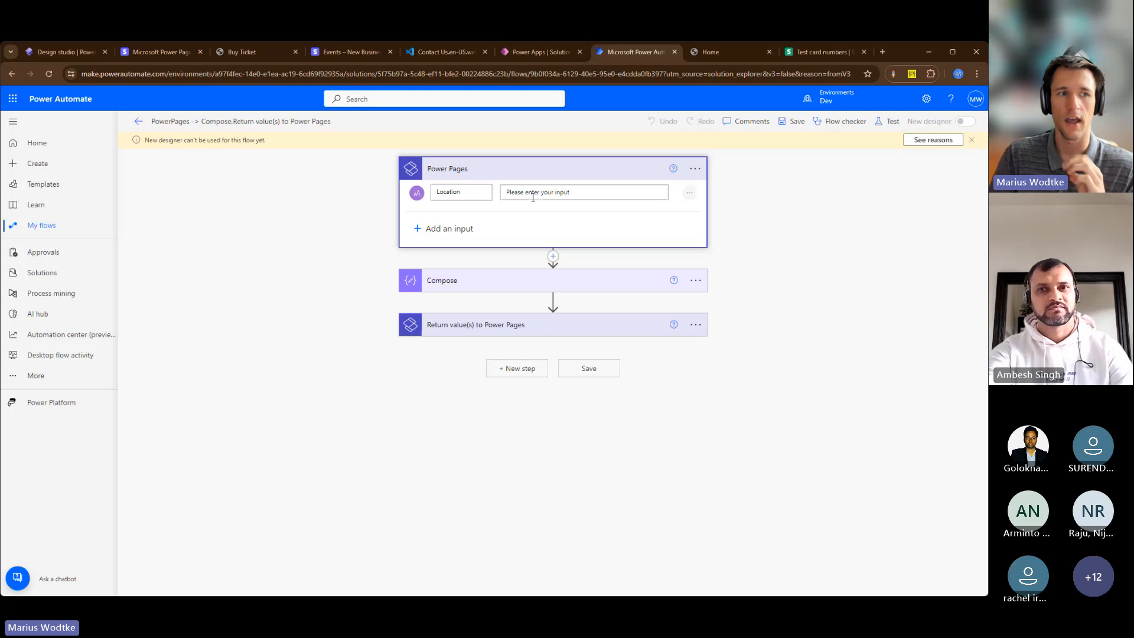
{"action": "left_click", "coordinate": [503, 283]}
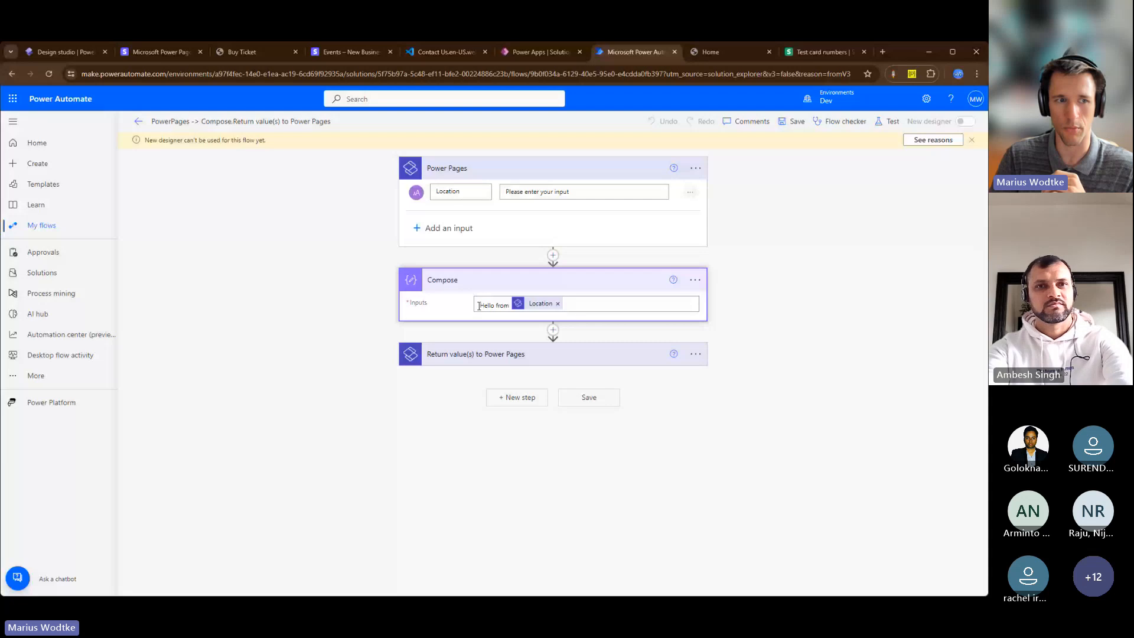
{"action": "left_click", "coordinate": [548, 350]}
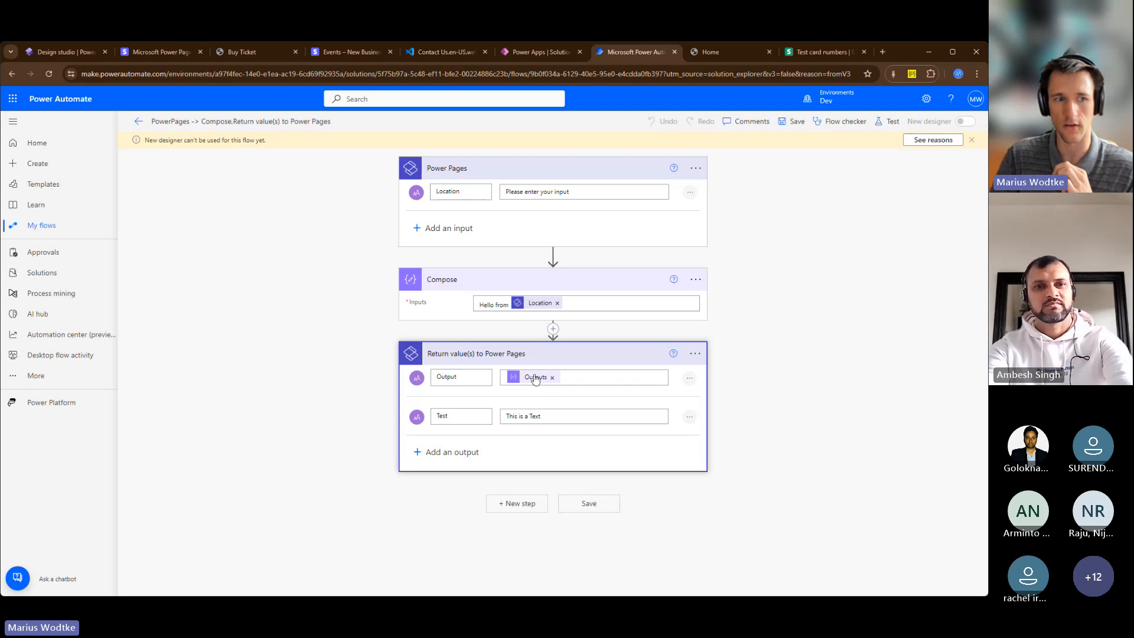
{"action": "double_click", "coordinate": [447, 192]}
{"action": "double_click", "coordinate": [447, 377]}
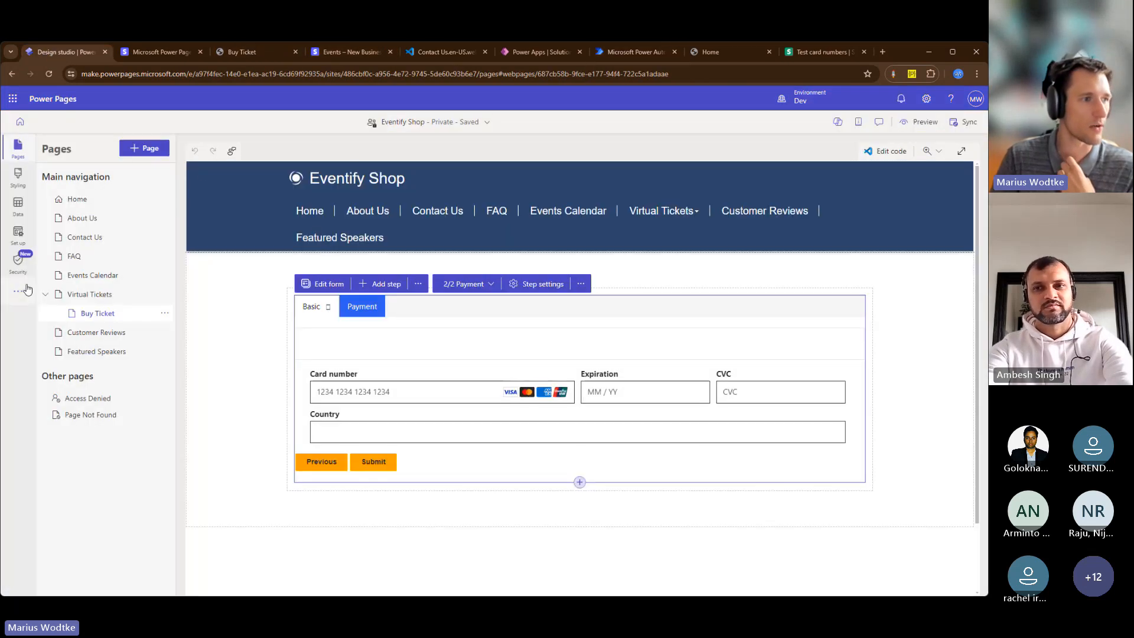
In the Power Pages design studio, review the URL and roles of the site's registered cloud flow, and leave without changes
{"action": "left_click", "coordinate": [24, 236]}
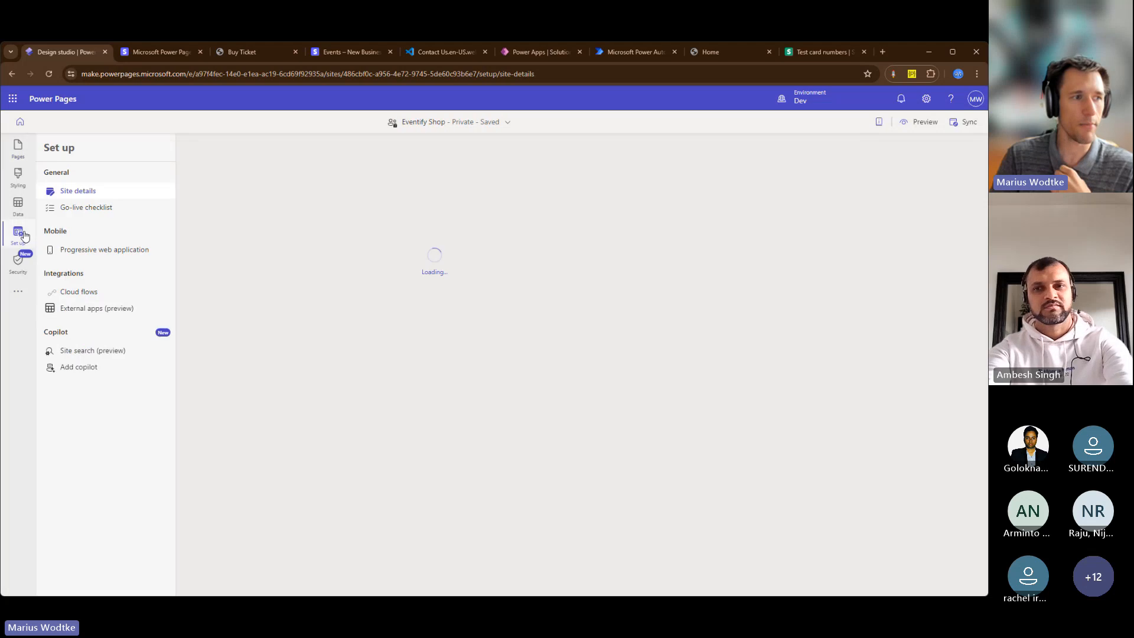
{"action": "left_click", "coordinate": [104, 293]}
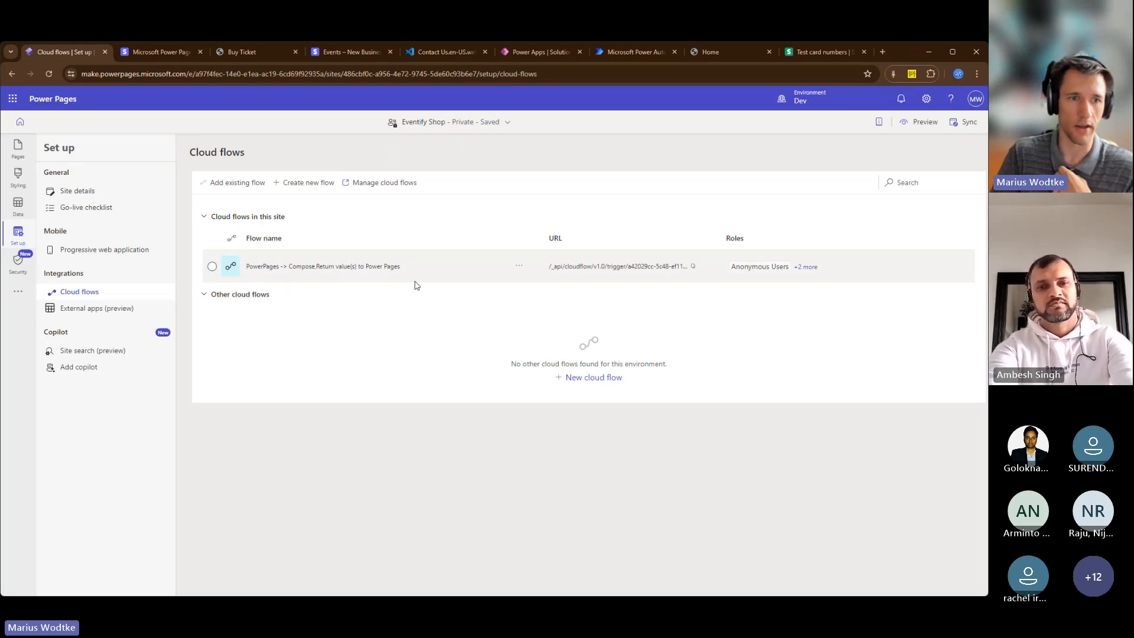
{"action": "left_click", "coordinate": [518, 265]}
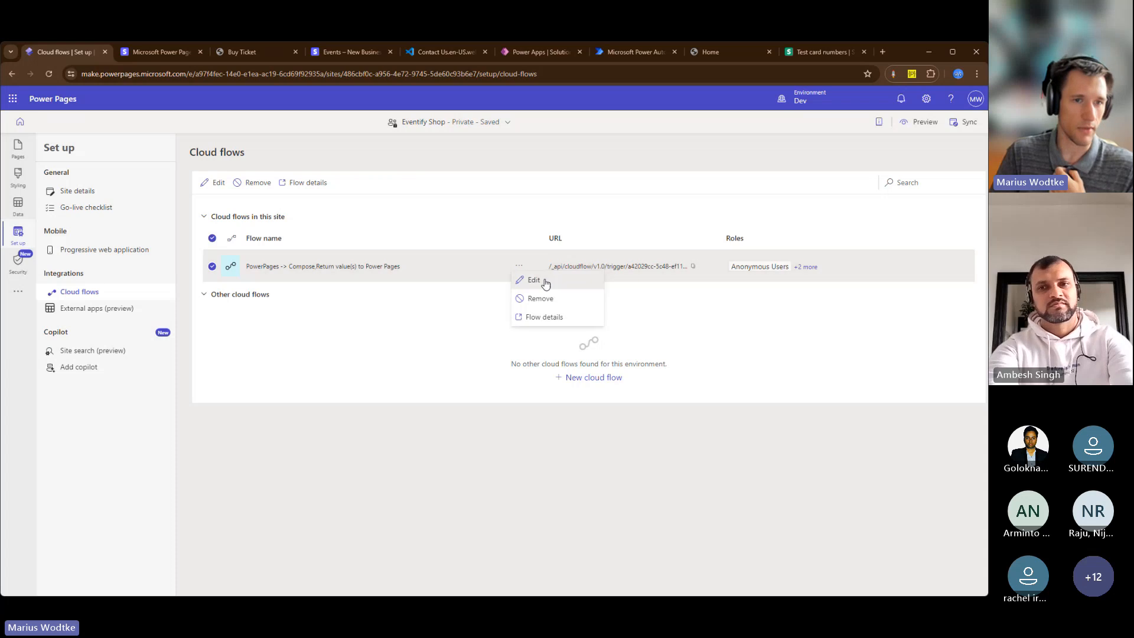
{"action": "left_click", "coordinate": [537, 275]}
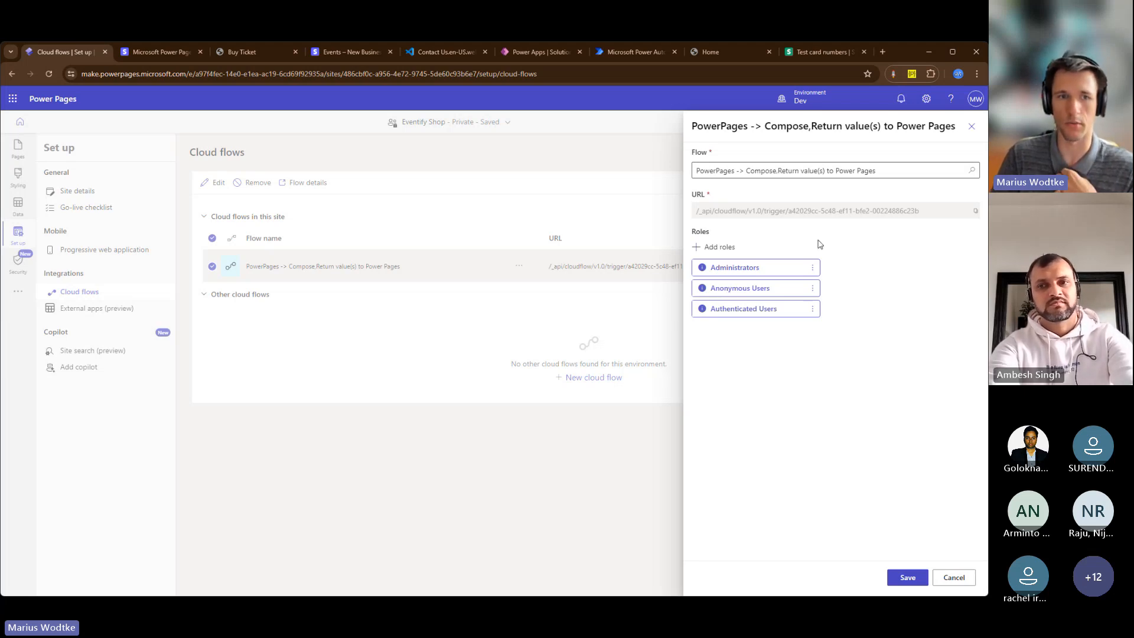
{"action": "left_click_drag", "start_coordinate": [698, 211], "coordinate": [915, 225]}
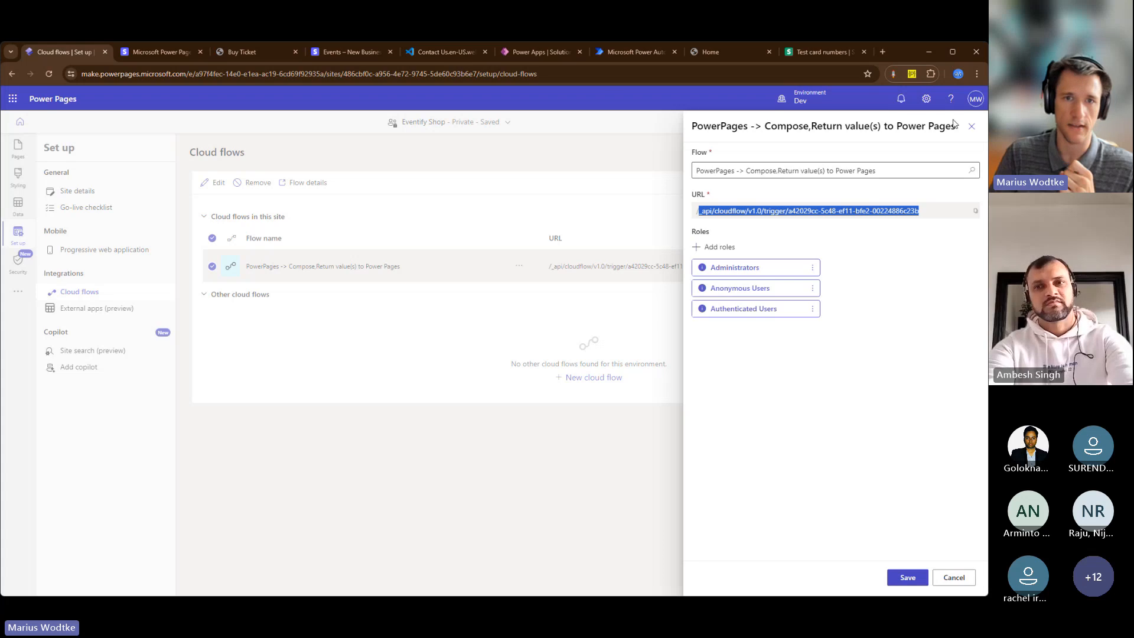
{"action": "left_click", "coordinate": [971, 126]}
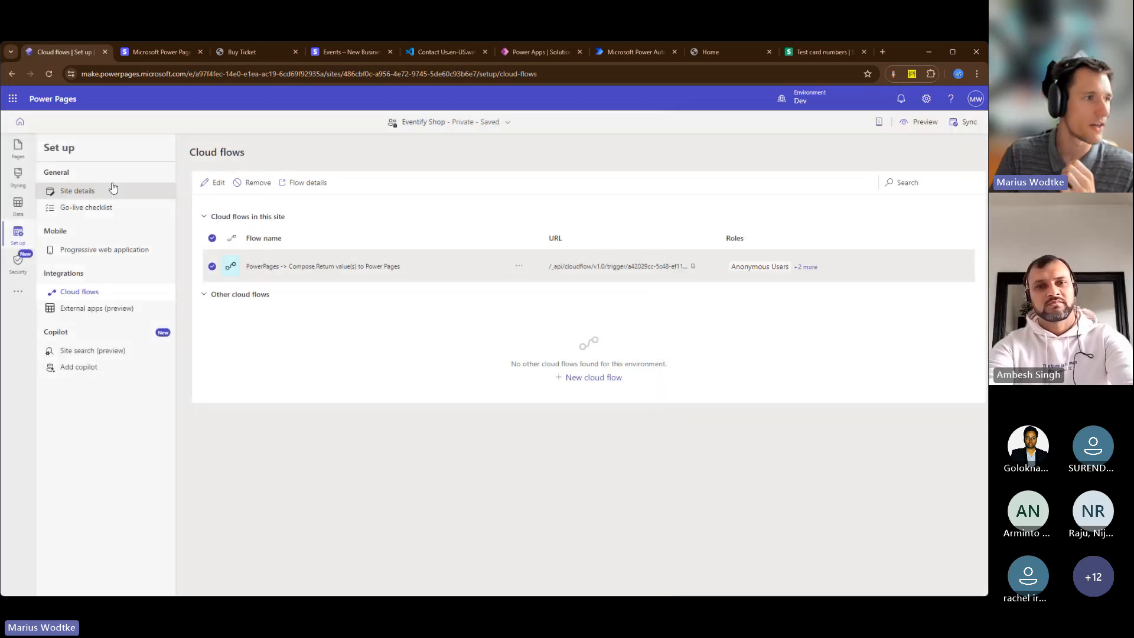
Select the Contact Us page in the design studio, and in its Visual Studio Code source examine the submitbutton element and its addEventListener call
{"action": "left_click", "coordinate": [23, 151]}
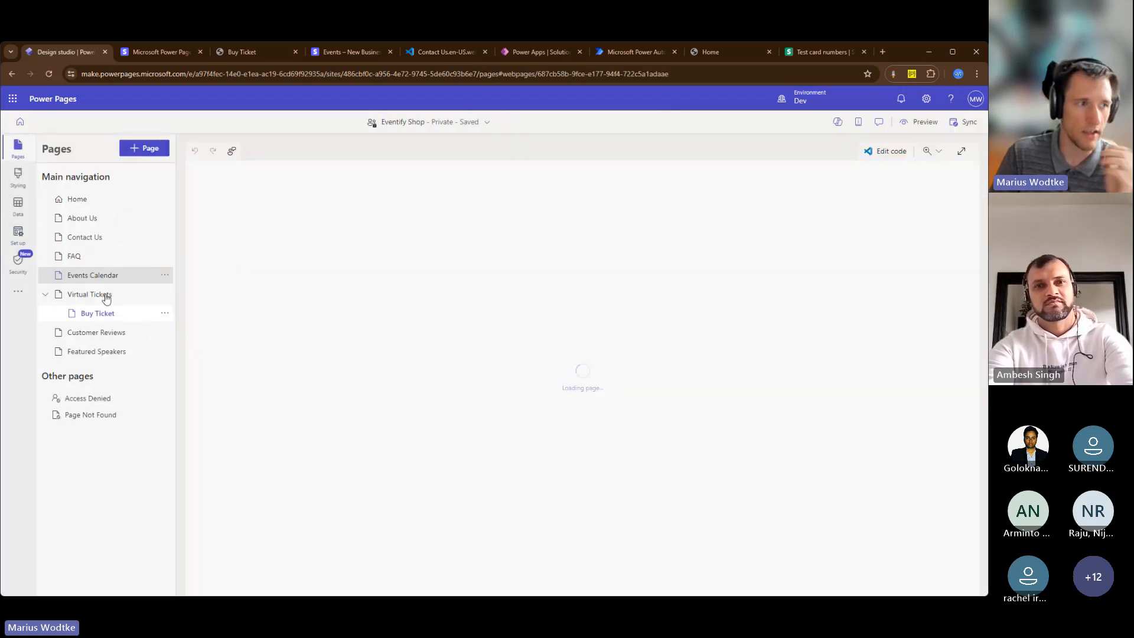
{"action": "left_click", "coordinate": [94, 237]}
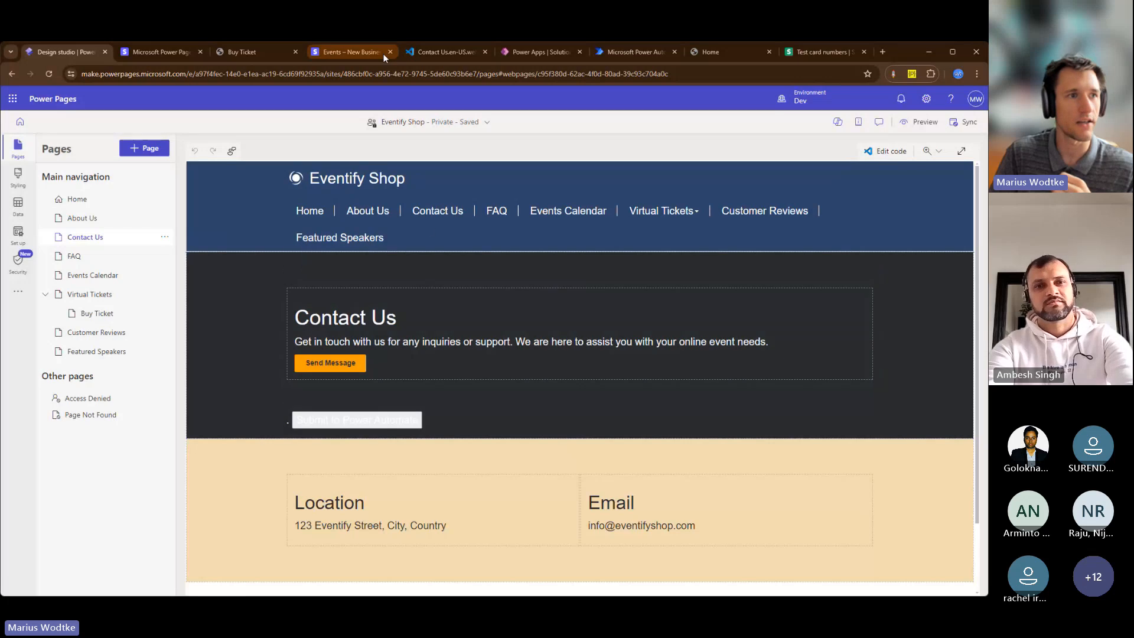
{"action": "left_click", "coordinate": [428, 52]}
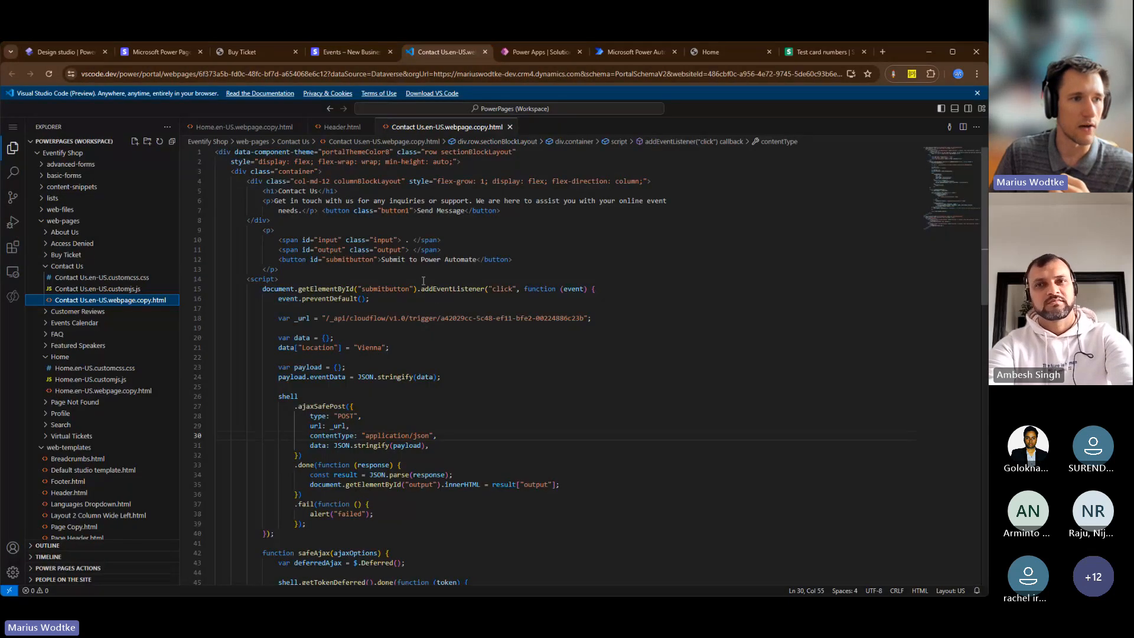
{"action": "scroll", "coordinate": [393, 278], "scroll_direction": "down", "scroll_amount": 1}
{"action": "double_click", "coordinate": [350, 234]}
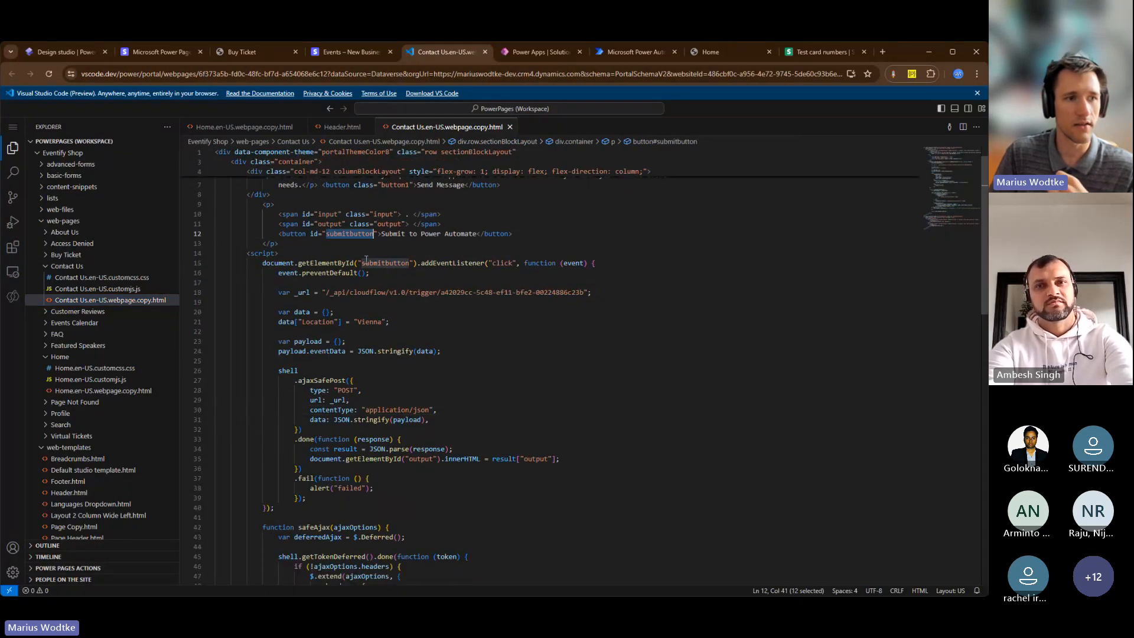
{"action": "scroll", "coordinate": [399, 272], "scroll_direction": "down", "scroll_amount": 1}
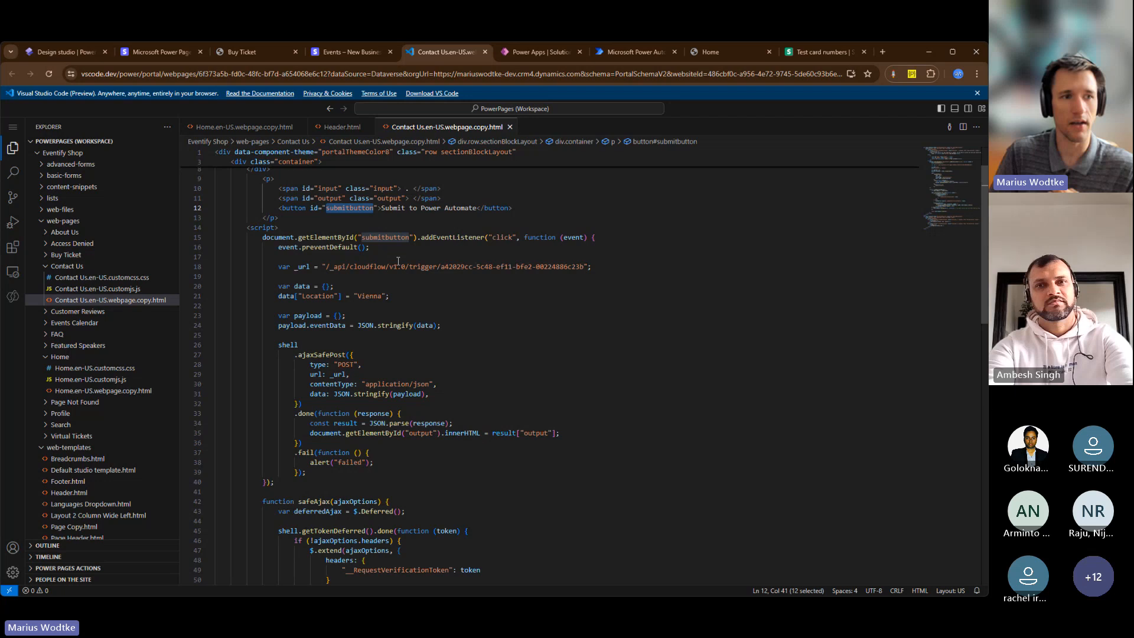
{"action": "double_click", "coordinate": [483, 238]}
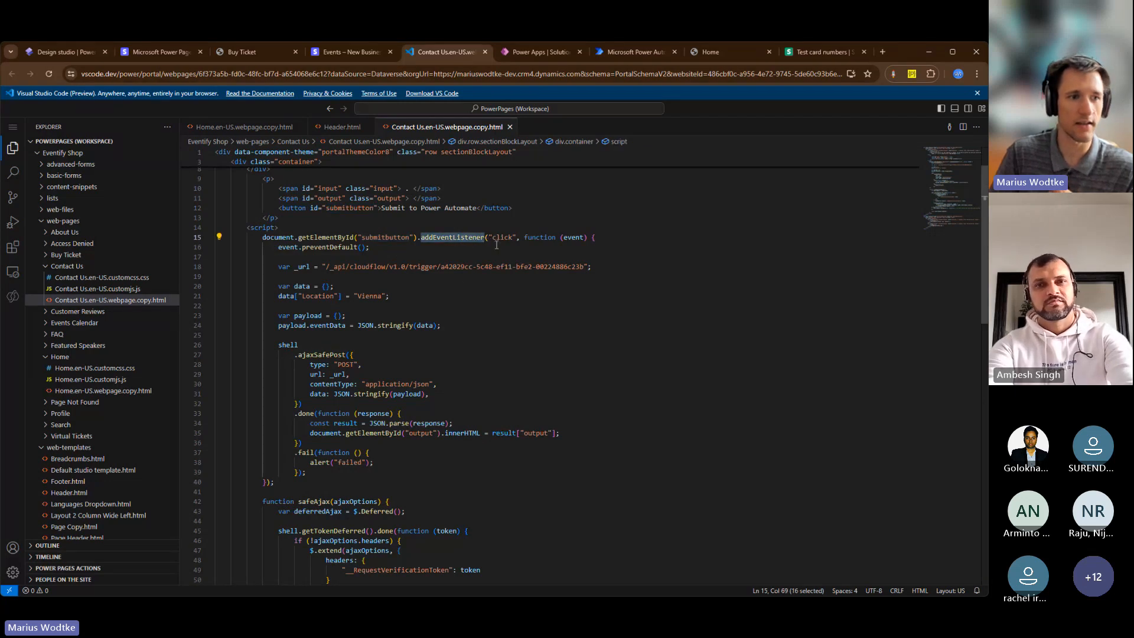
Highlight the cloud flow trigger URL assigned to _url in the Contact Us code, comparing with the page in the design studio
{"action": "left_click_drag", "start_coordinate": [308, 266], "coordinate": [612, 268]}
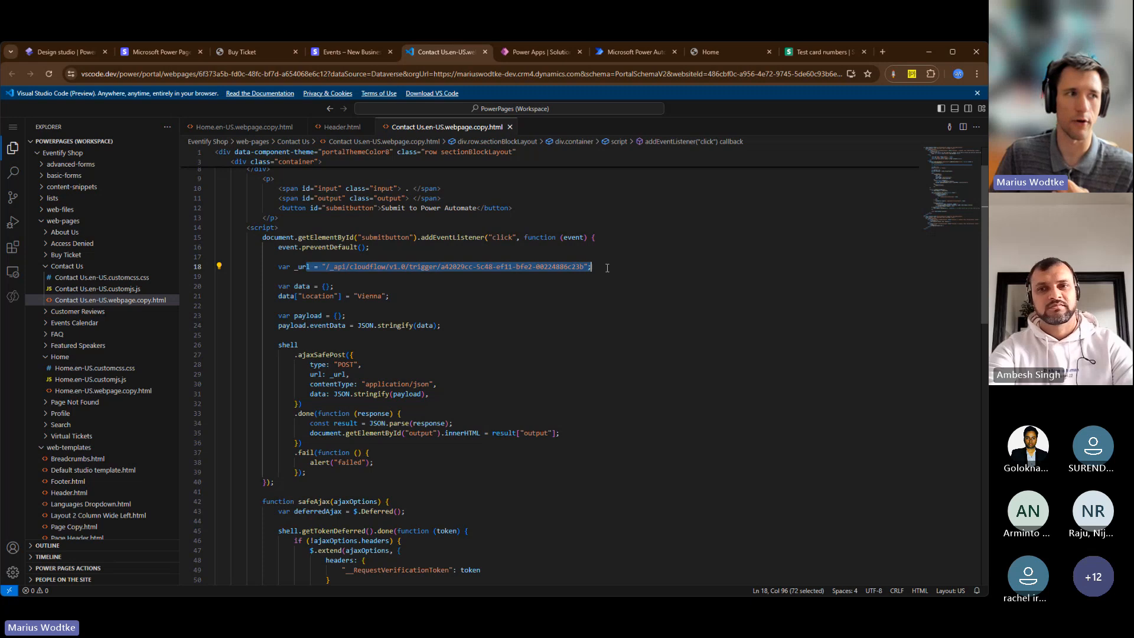
{"action": "left_click", "coordinate": [81, 50]}
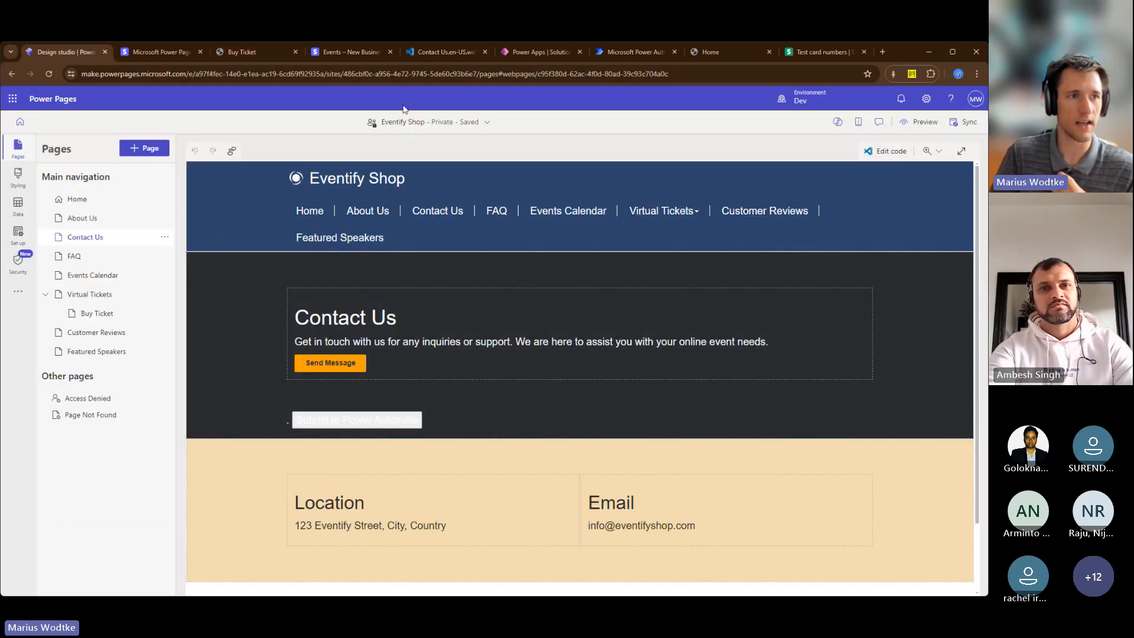
{"action": "left_click", "coordinate": [427, 53]}
{"action": "left_click", "coordinate": [298, 271]}
{"action": "left_click_drag", "start_coordinate": [296, 267], "coordinate": [598, 266]}
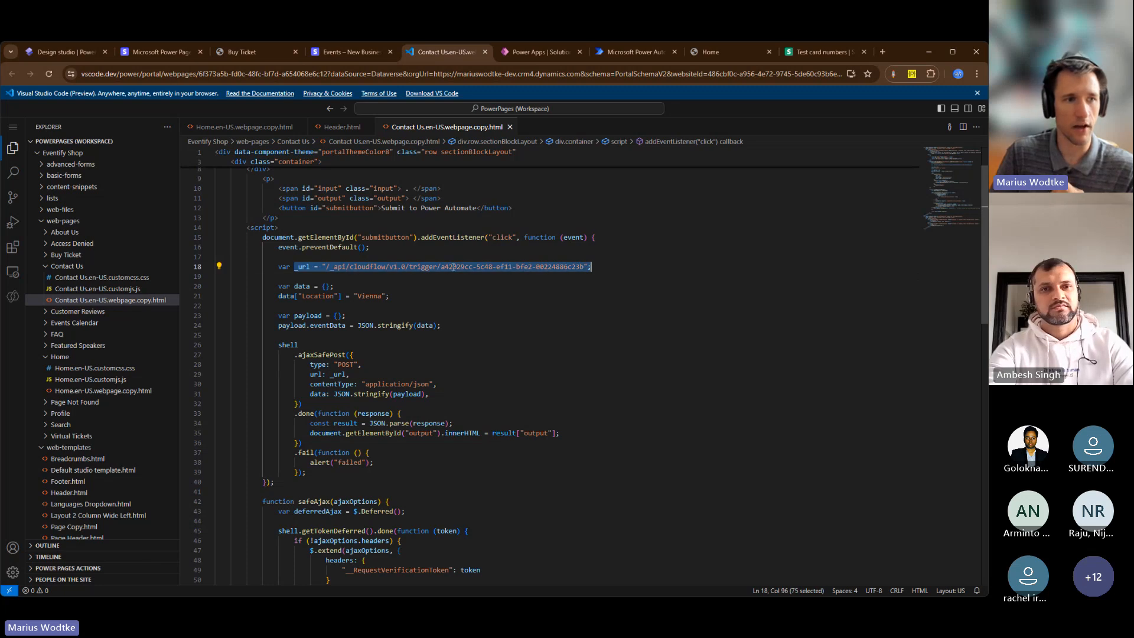
Examine how the script stores Location in data and stringifies it into the payload's eventData property
{"action": "double_click", "coordinate": [318, 295]}
{"action": "scroll", "coordinate": [455, 332], "scroll_direction": "down", "scroll_amount": 1}
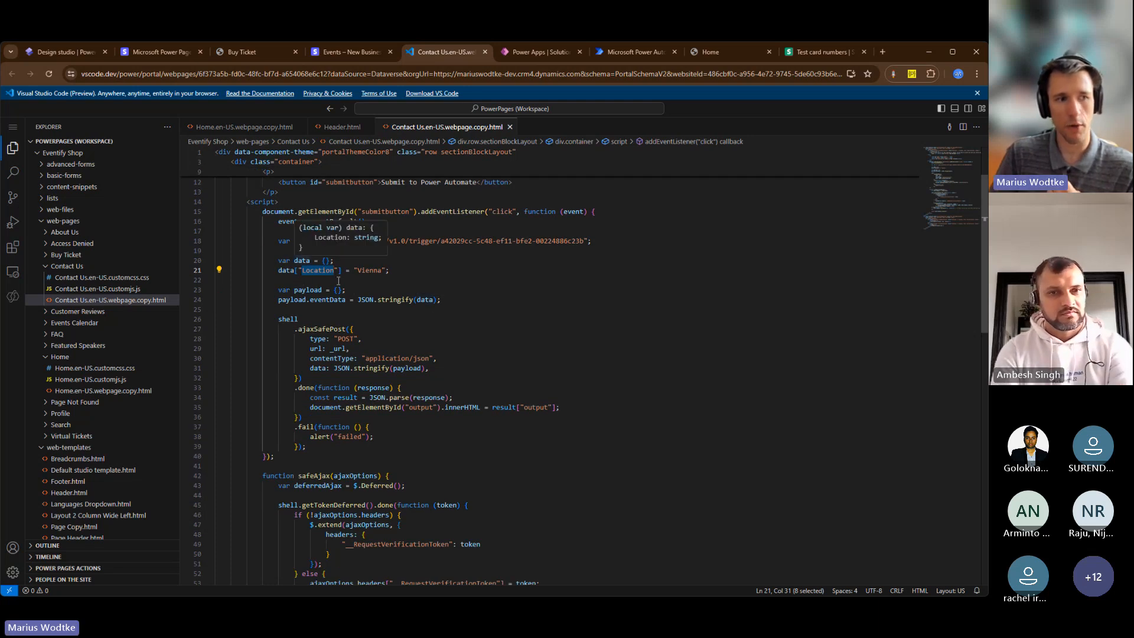
{"action": "double_click", "coordinate": [425, 299]}
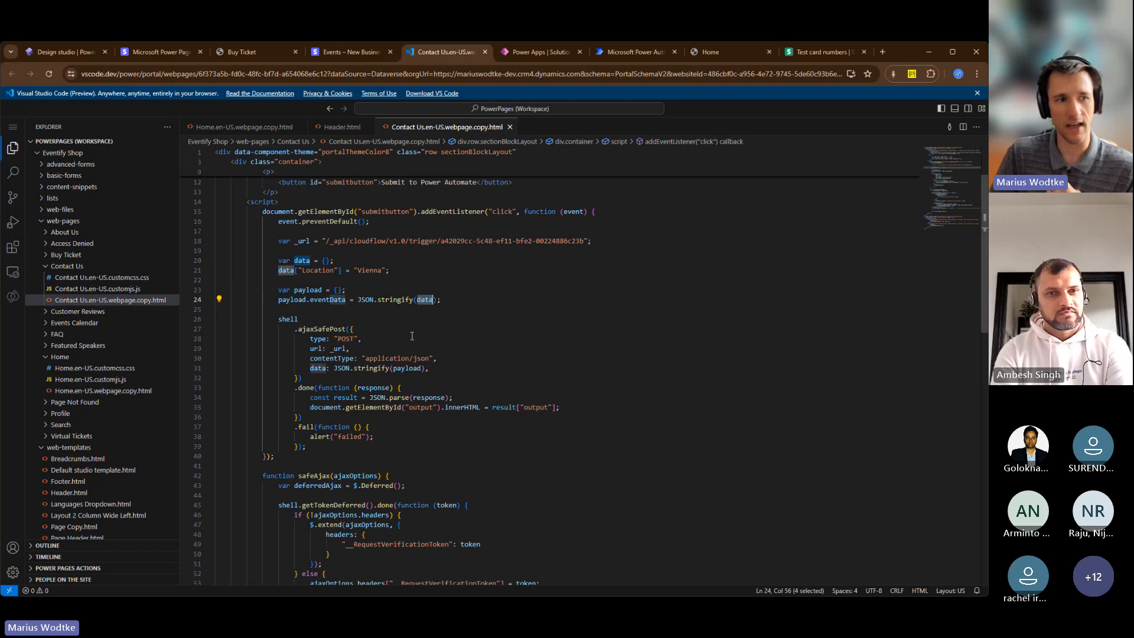
{"action": "double_click", "coordinate": [328, 299]}
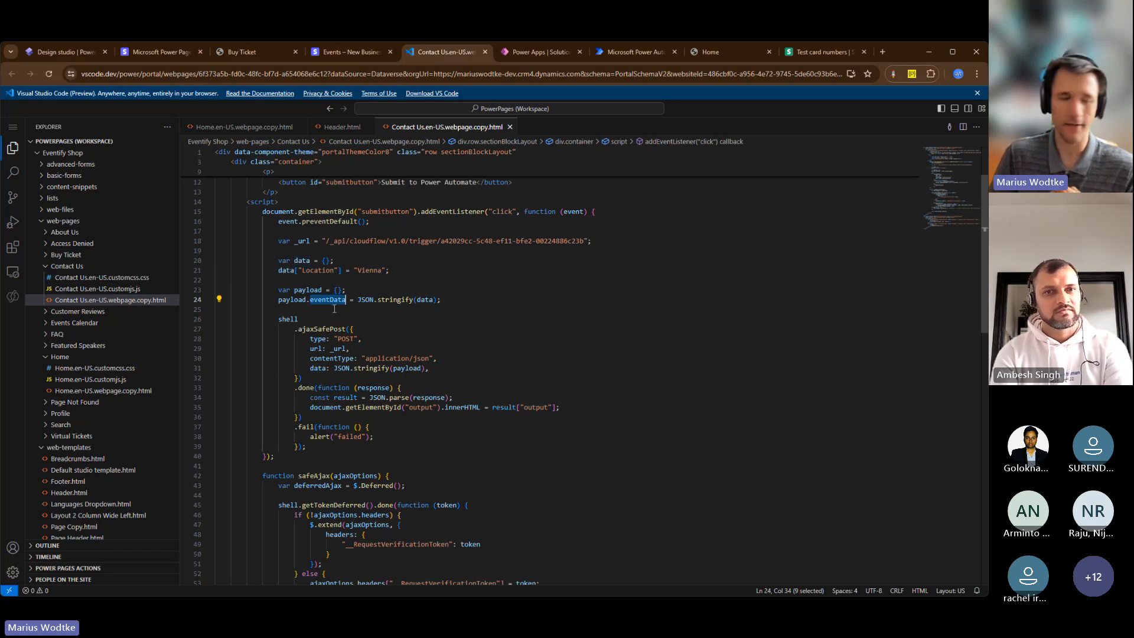
Examine the ajaxSafePost request, highlighting the call name, the trigger URL and the contentType line
{"action": "scroll", "coordinate": [453, 351], "scroll_direction": "down", "scroll_amount": 2}
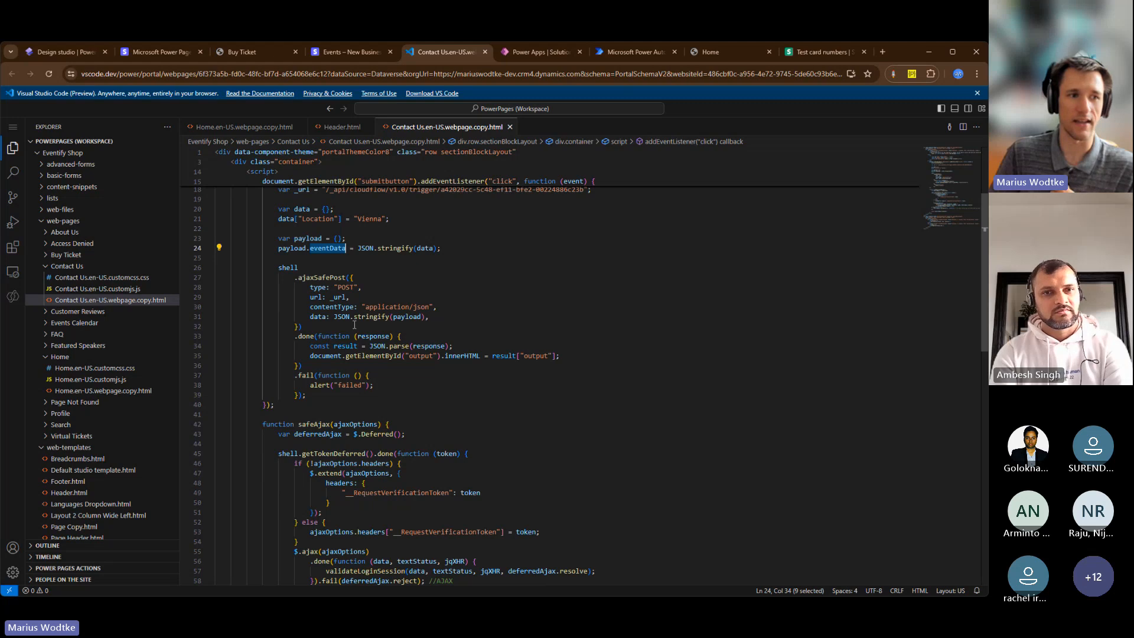
{"action": "double_click", "coordinate": [322, 277]}
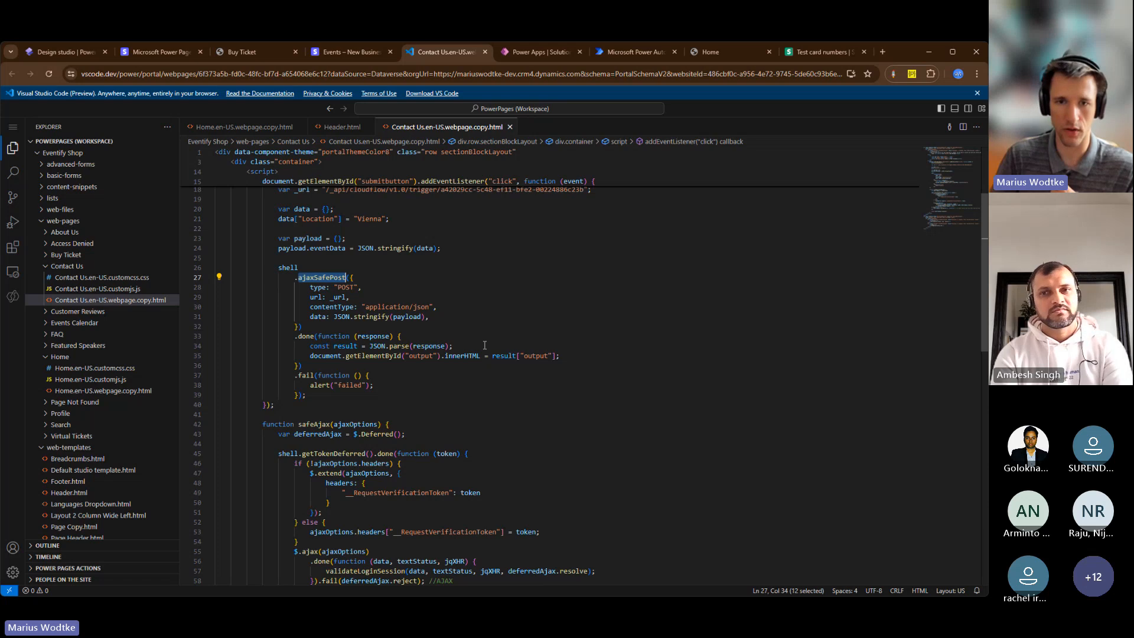
{"action": "double_click", "coordinate": [338, 190]}
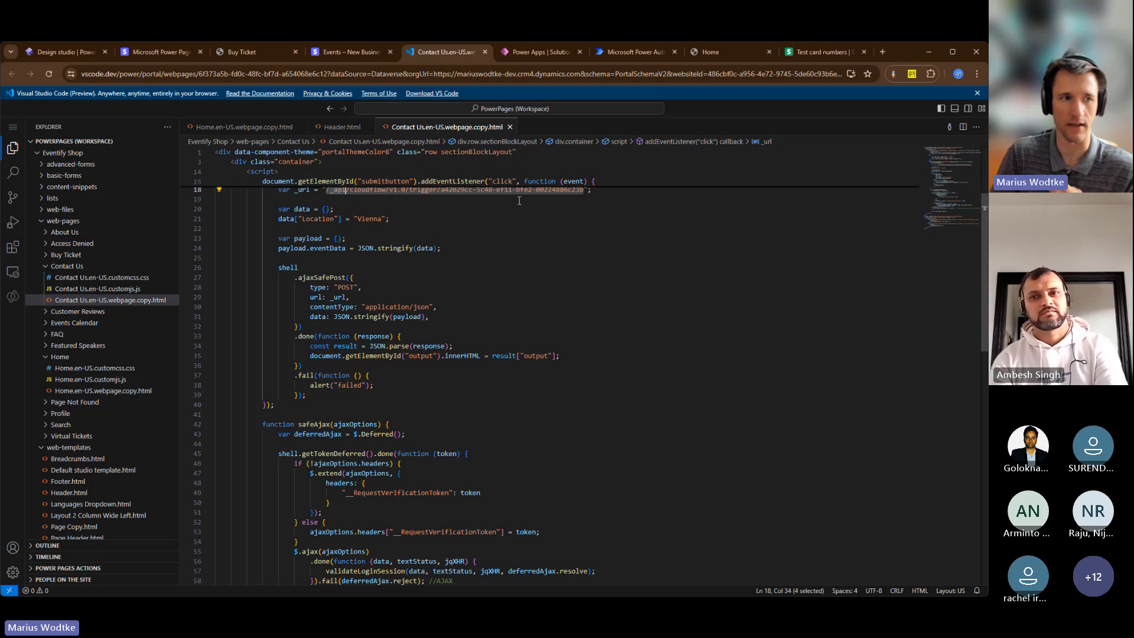
{"action": "left_click_drag", "start_coordinate": [438, 307], "coordinate": [471, 296]}
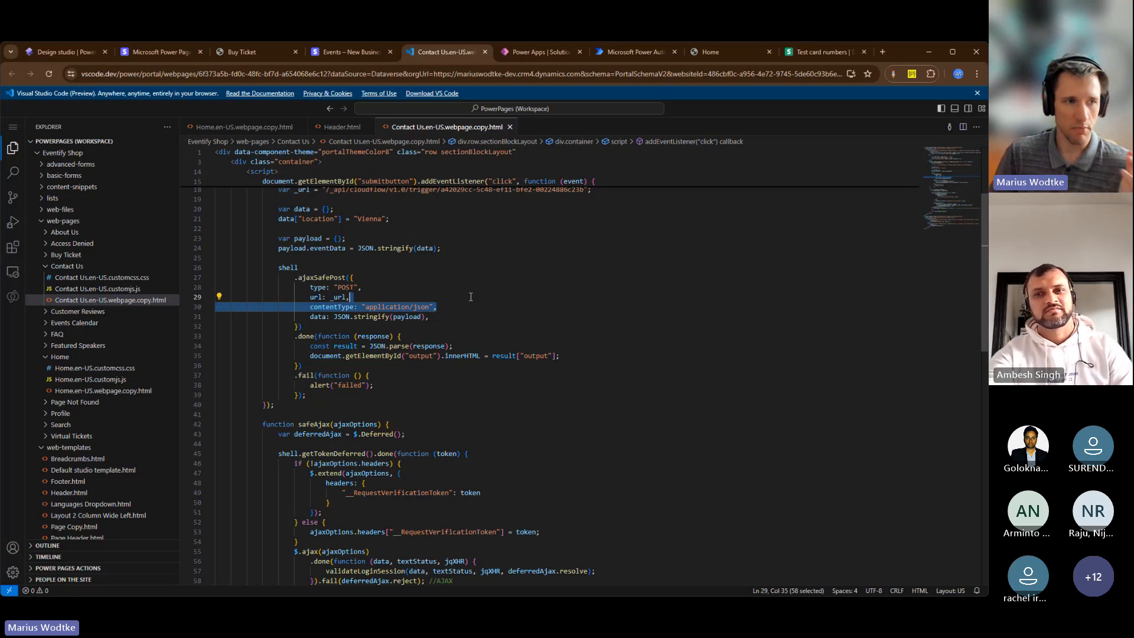
Highlight the Location key, the output key read from the response, and the value Vienna in the script
{"action": "double_click", "coordinate": [316, 220]}
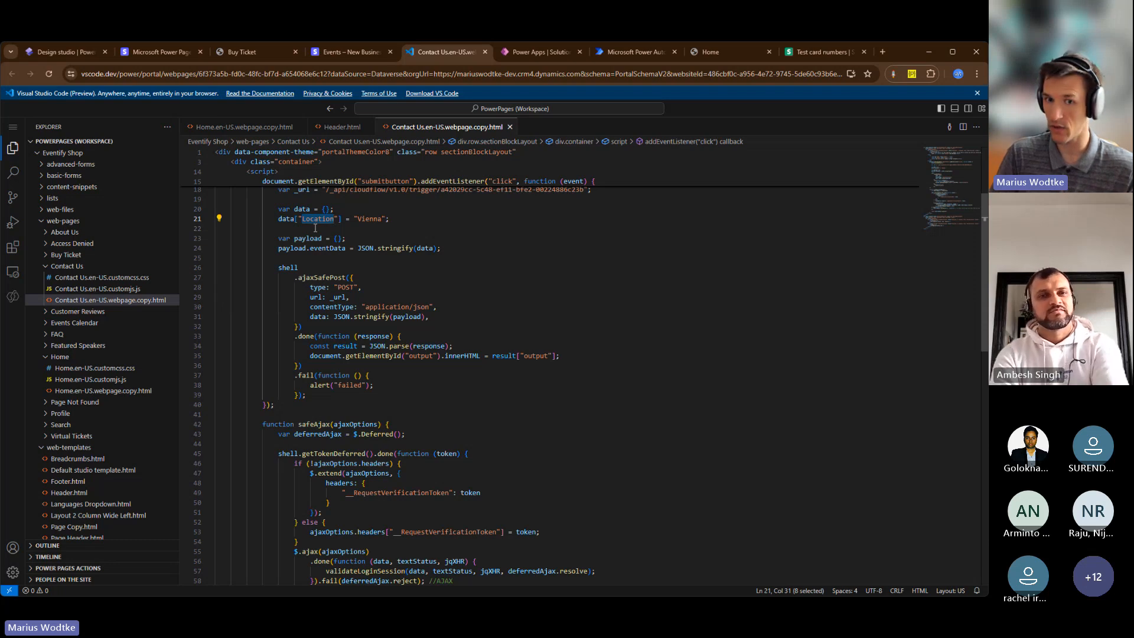
{"action": "double_click", "coordinate": [535, 355]}
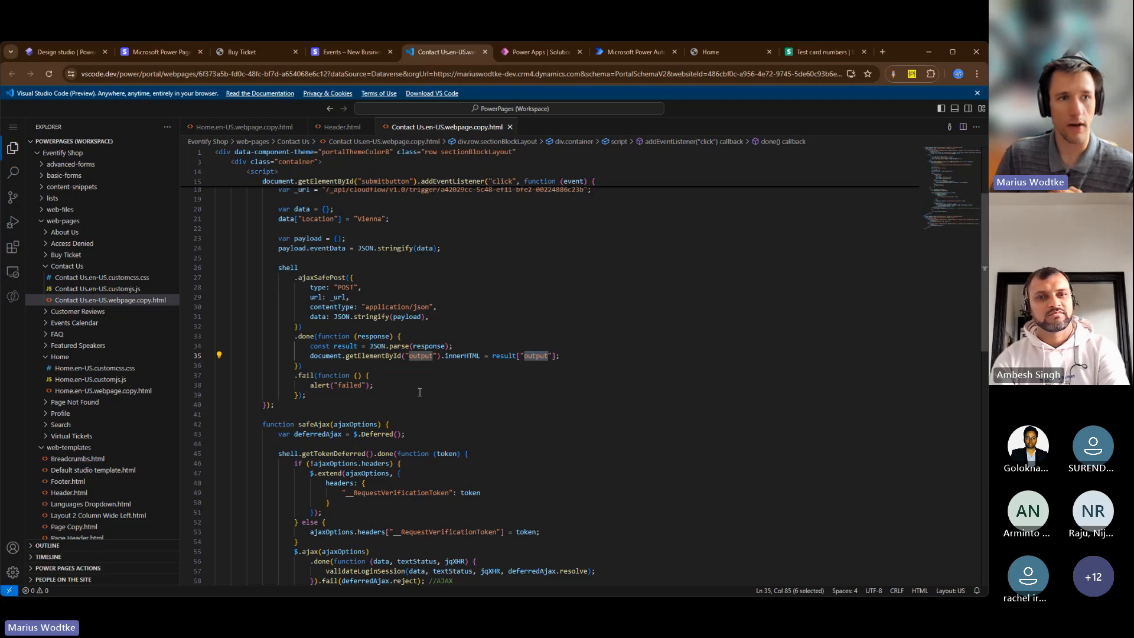
{"action": "double_click", "coordinate": [373, 217]}
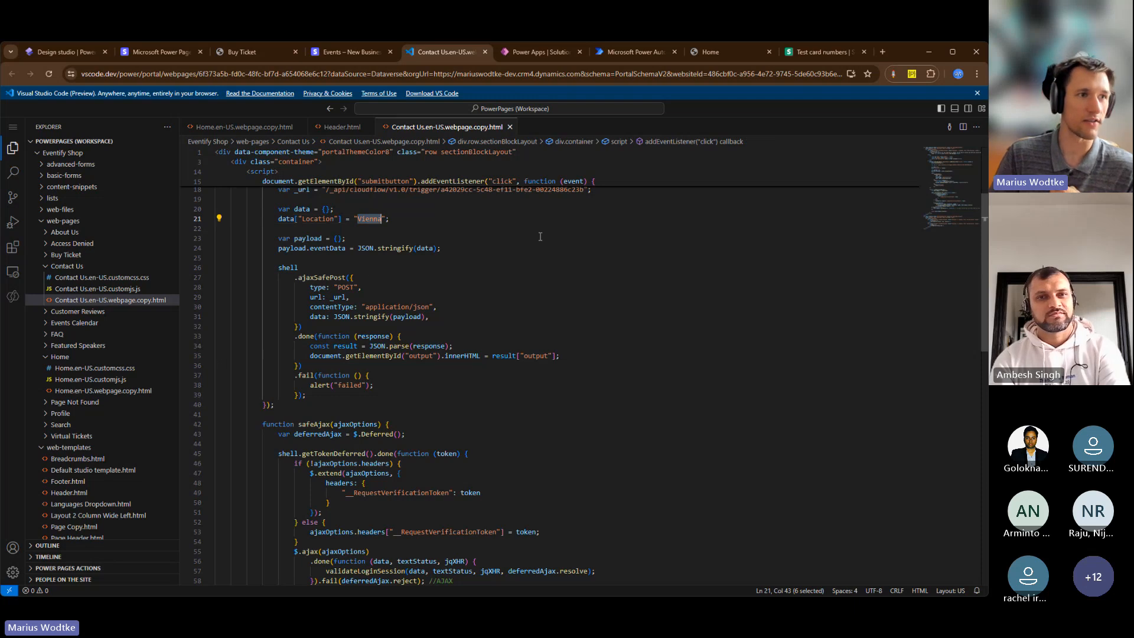
Open the Contact Us page on the Eventify Shop site, submit to Power Automate and highlight the returned greeting
{"action": "left_click", "coordinate": [264, 51]}
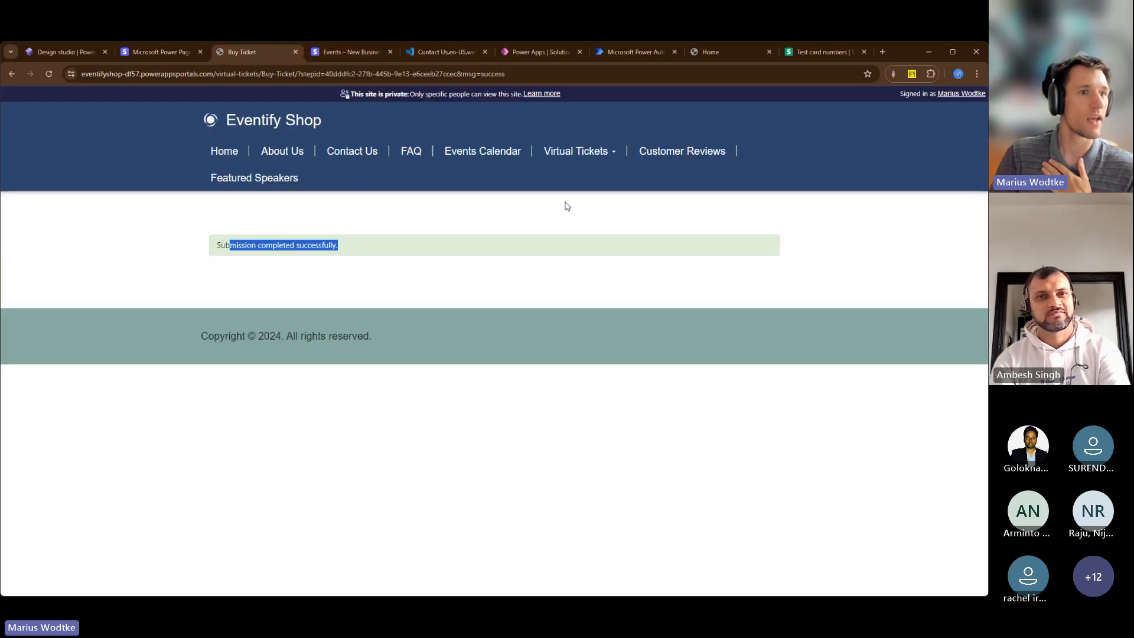
{"action": "left_click", "coordinate": [351, 159]}
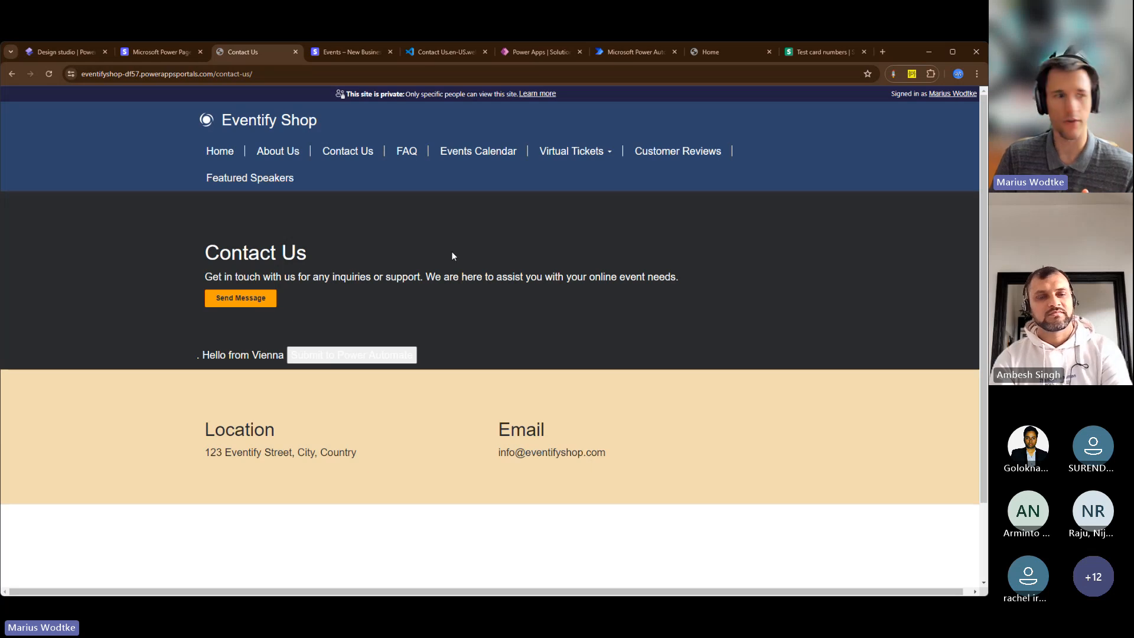
{"action": "mouse_move", "coordinate": [197, 354]}
{"action": "left_mouse_down"}
{"action": "mouse_move", "coordinate": [273, 354]}
{"action": "mouse_move", "coordinate": [205, 354]}
{"action": "left_mouse_up"}
{"action": "double_click", "coordinate": [231, 354]}
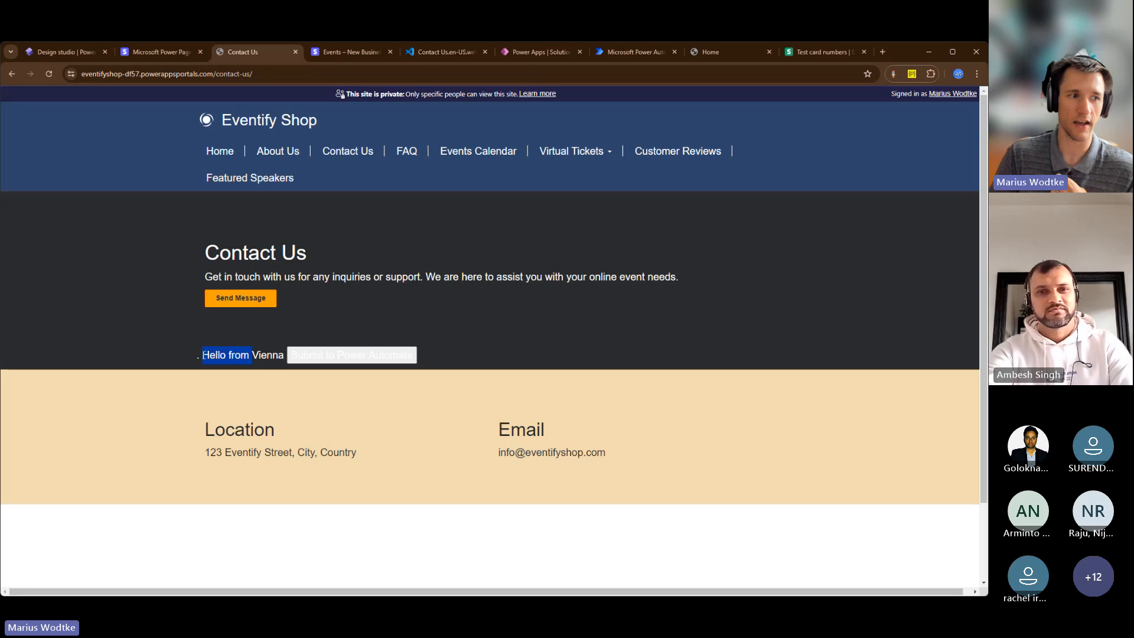
Switch to Power Automate, open the flow's newest run, and examine the trigger's Location output and the body returned to Power Pages
{"action": "left_click", "coordinate": [650, 53]}
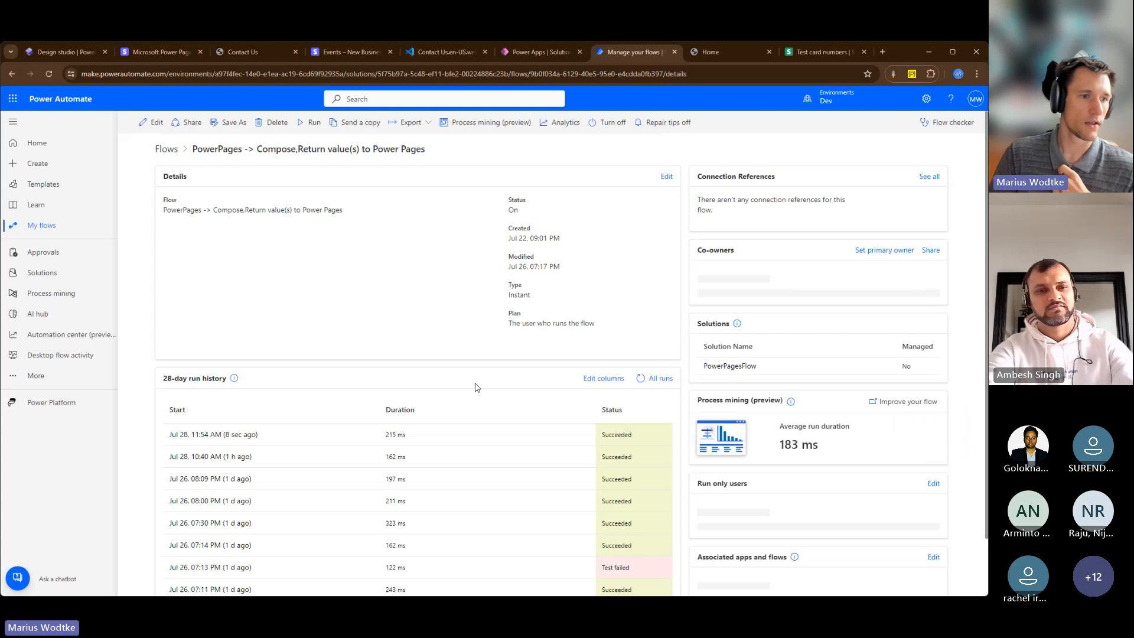
{"action": "scroll", "coordinate": [477, 388], "scroll_direction": "down", "scroll_amount": 2}
{"action": "left_click", "coordinate": [215, 372]}
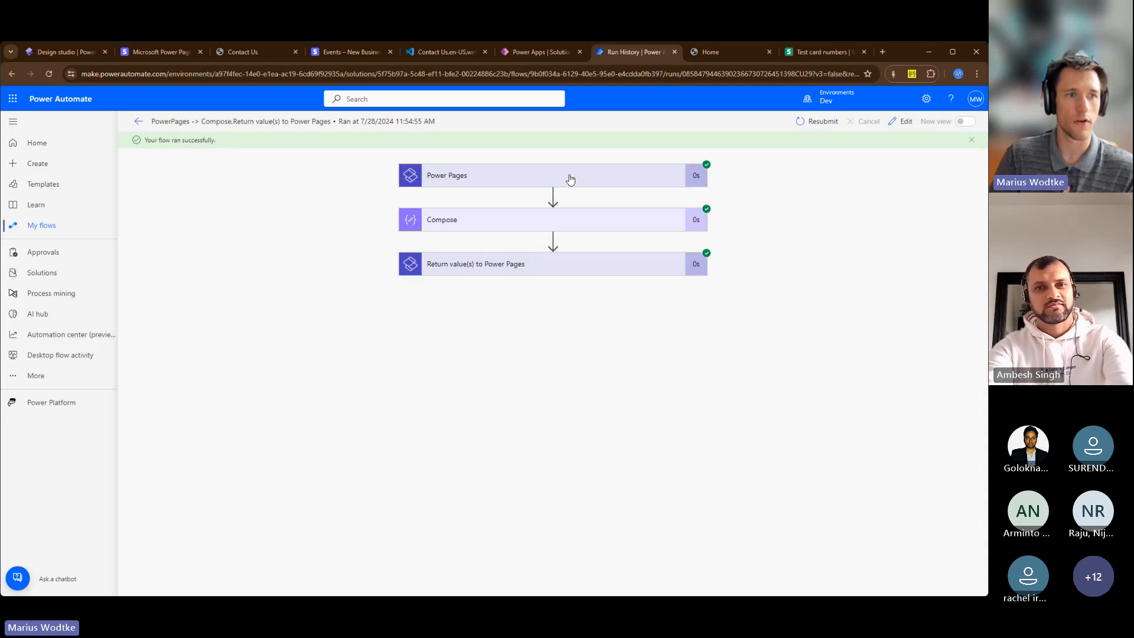
{"action": "left_click", "coordinate": [570, 180]}
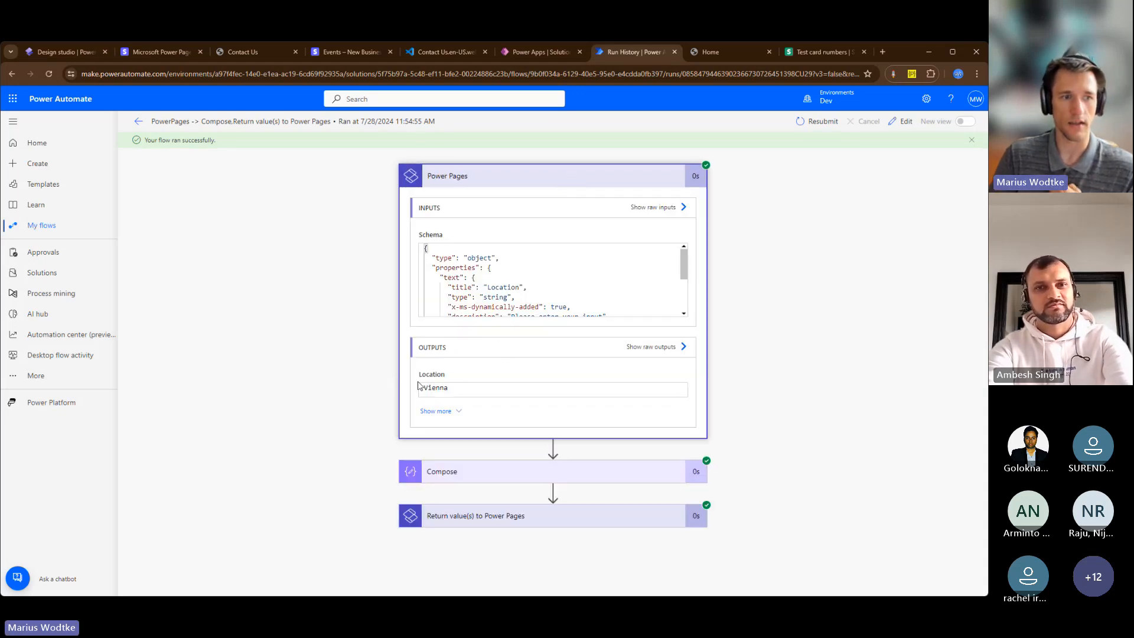
{"action": "left_click_drag", "start_coordinate": [462, 390], "coordinate": [424, 389]}
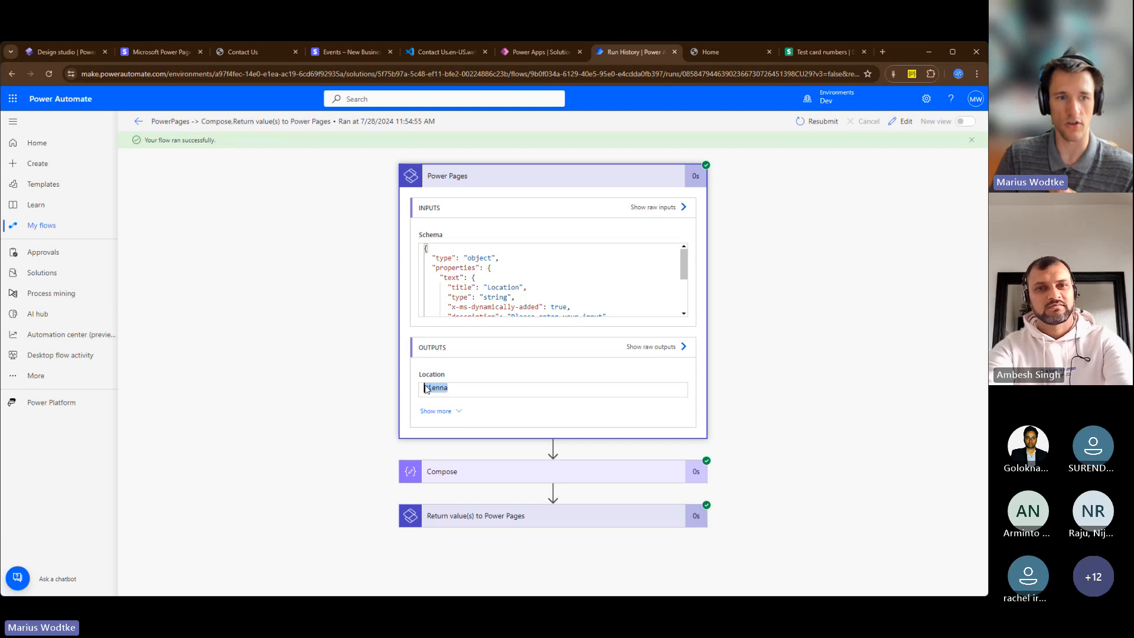
{"action": "left_click", "coordinate": [524, 521]}
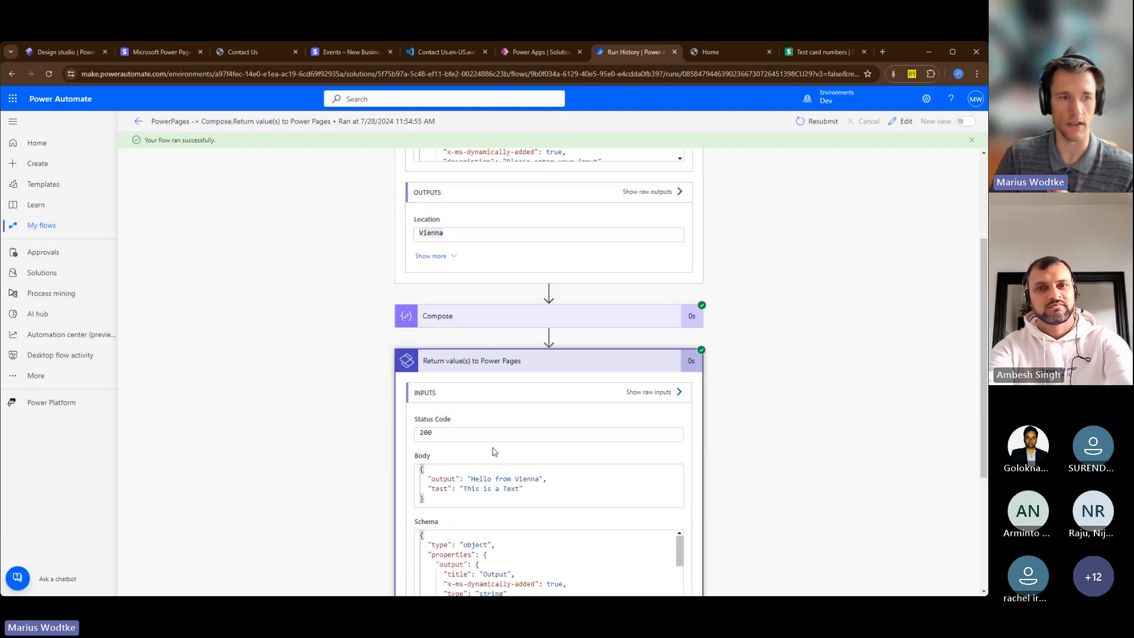
{"action": "left_click_drag", "start_coordinate": [476, 479], "coordinate": [538, 479]}
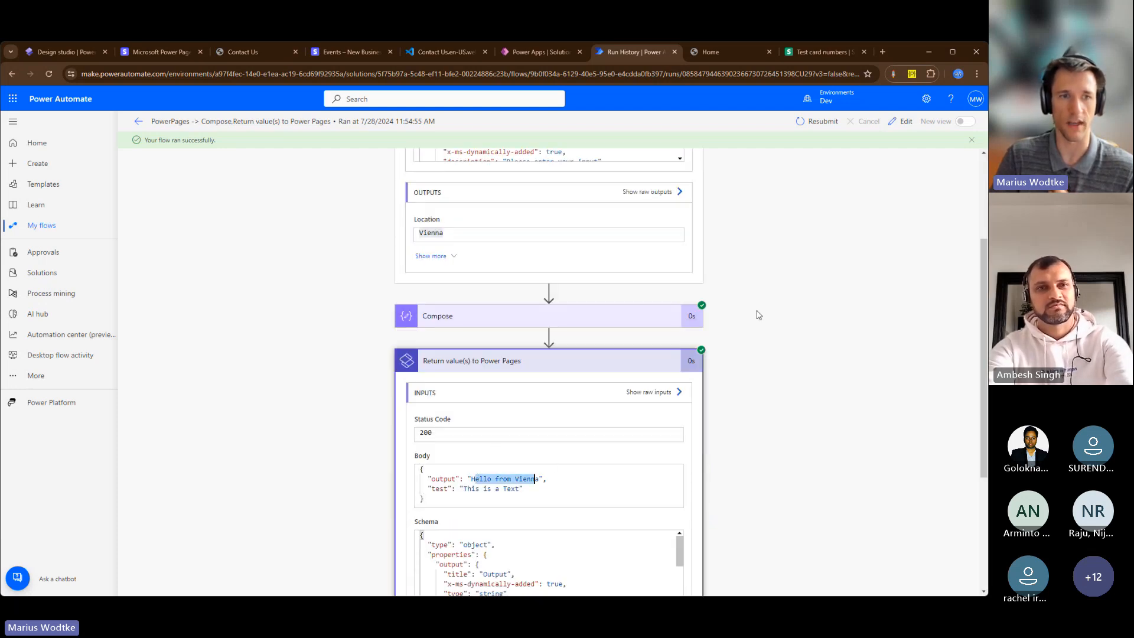
Show the Power Pages trigger's raw outputs and highlight the siteId and userId fields in the body
{"action": "scroll", "coordinate": [754, 313], "scroll_direction": "up", "scroll_amount": 3}
{"action": "left_click", "coordinate": [661, 346]}
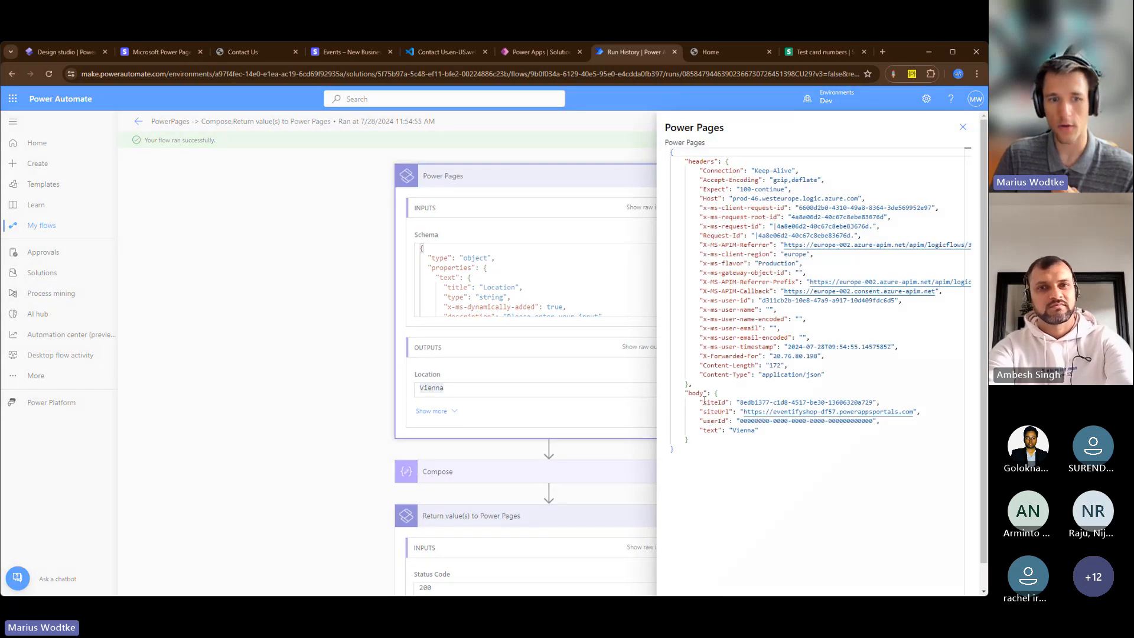
{"action": "double_click", "coordinate": [712, 402]}
{"action": "double_click", "coordinate": [713, 421]}
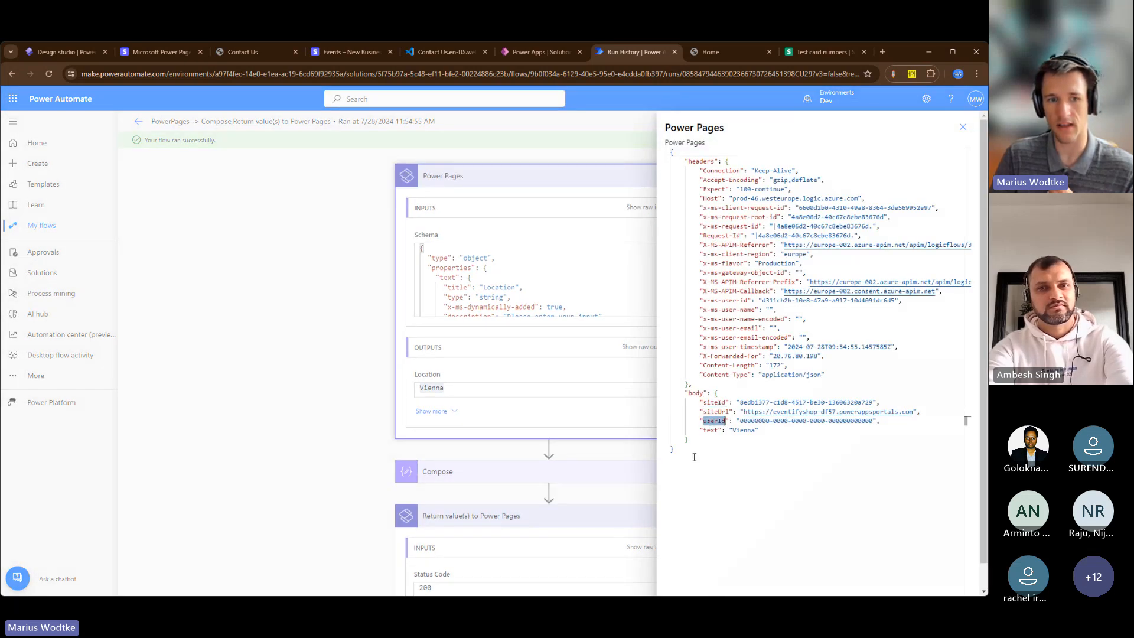